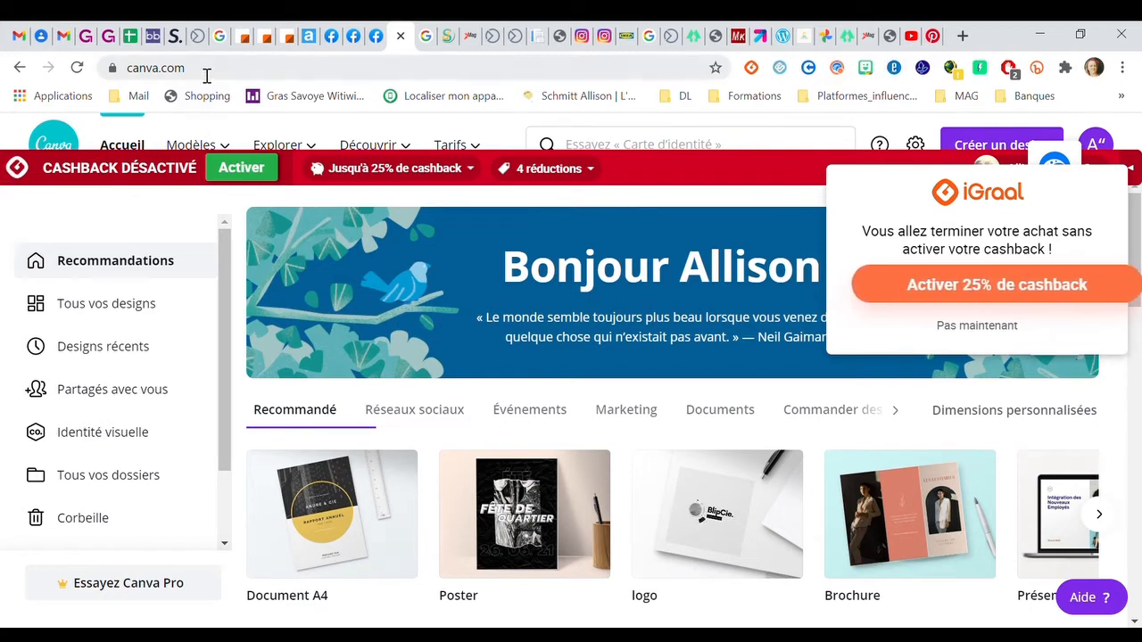
Step: Dismiss the cashback offer, view the social media design formats, and open the list of all existing designs
click(977, 328)
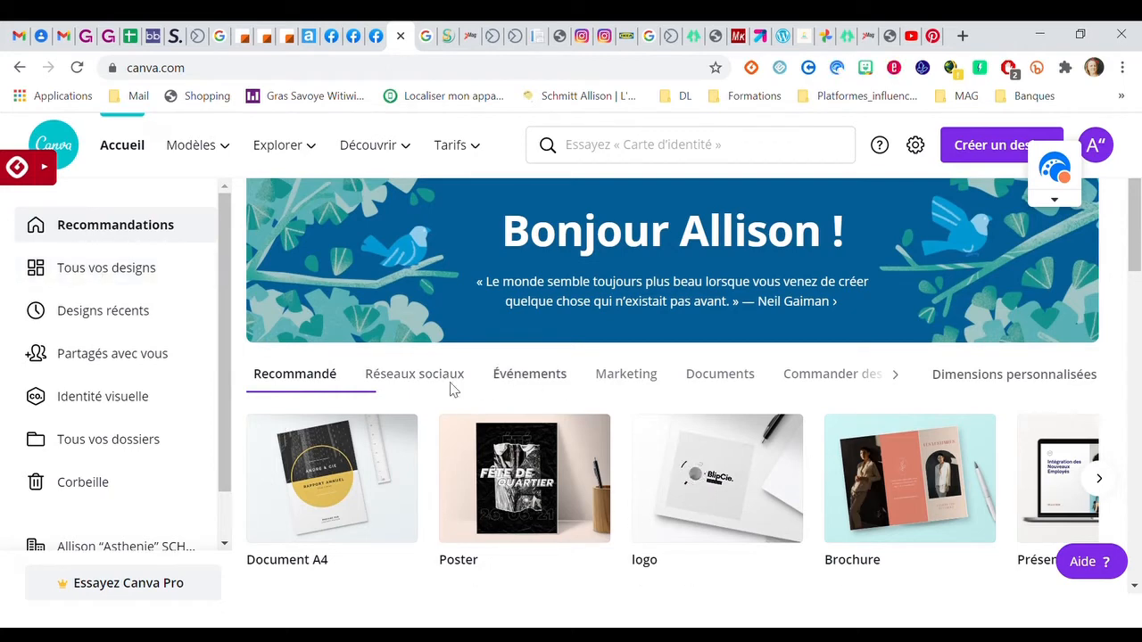
click(421, 385)
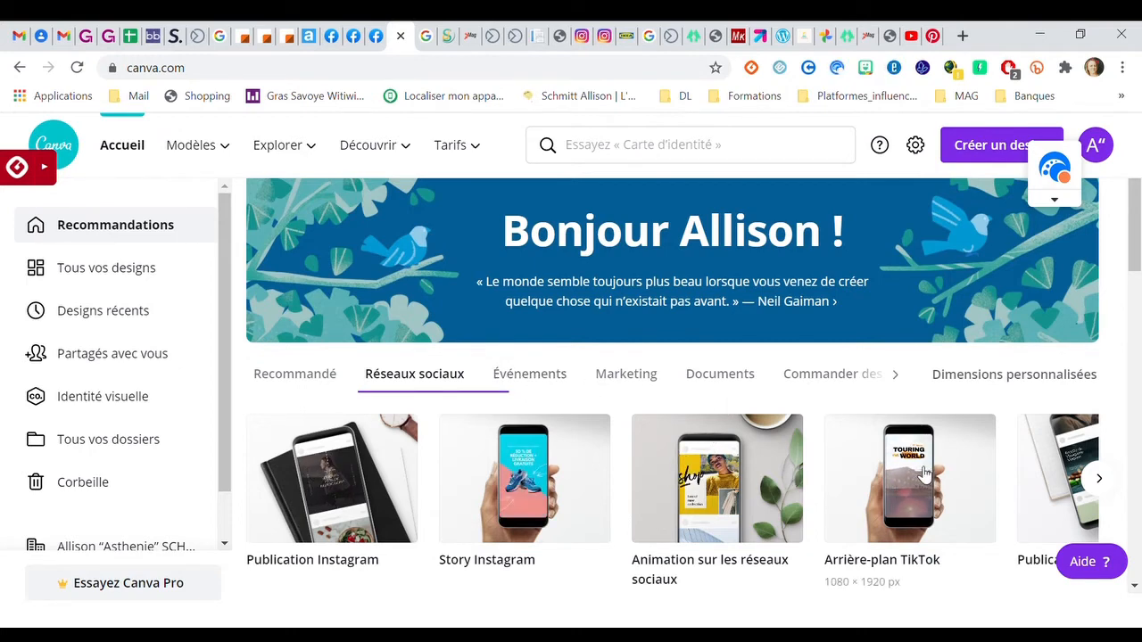
click(103, 272)
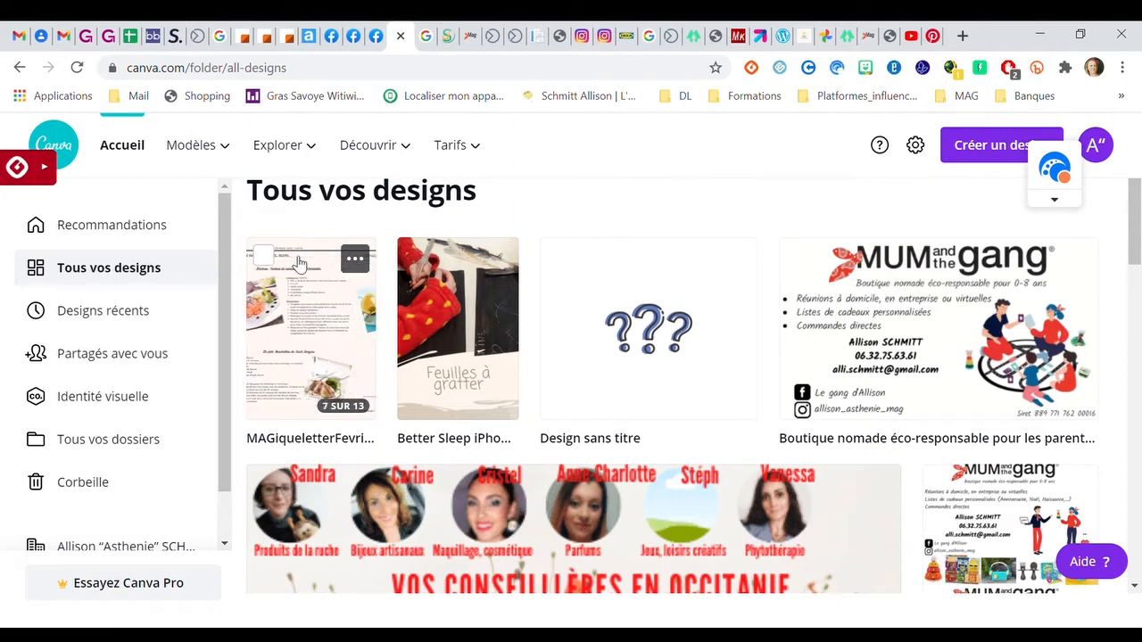
Step: Open the logo template gallery and look through the available logo designs
mouse_move(190, 156)
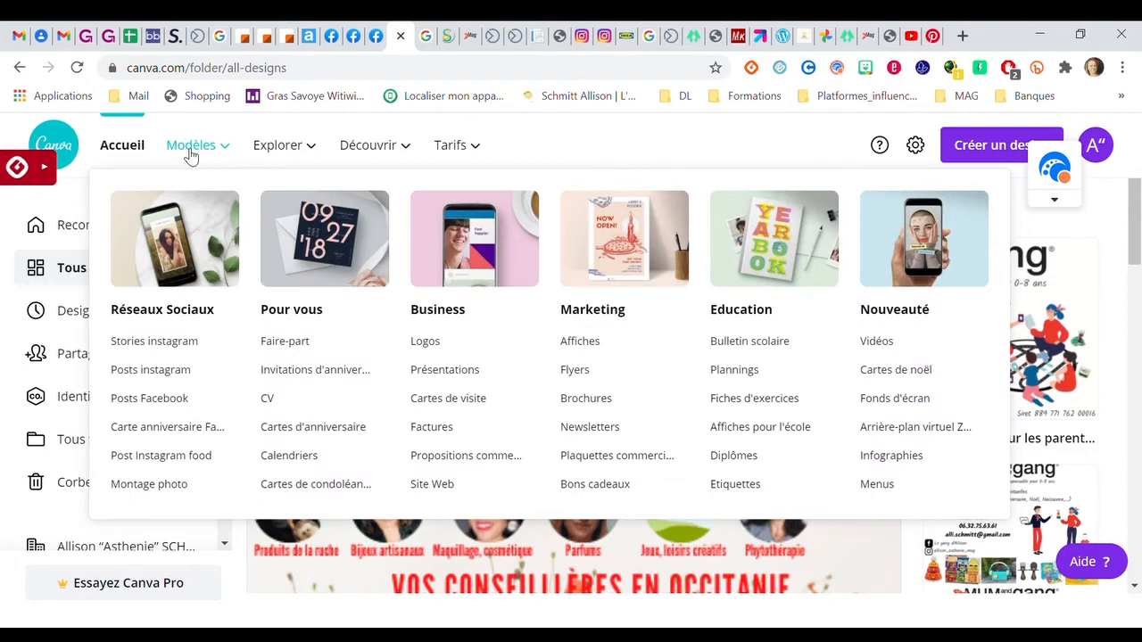
click(426, 342)
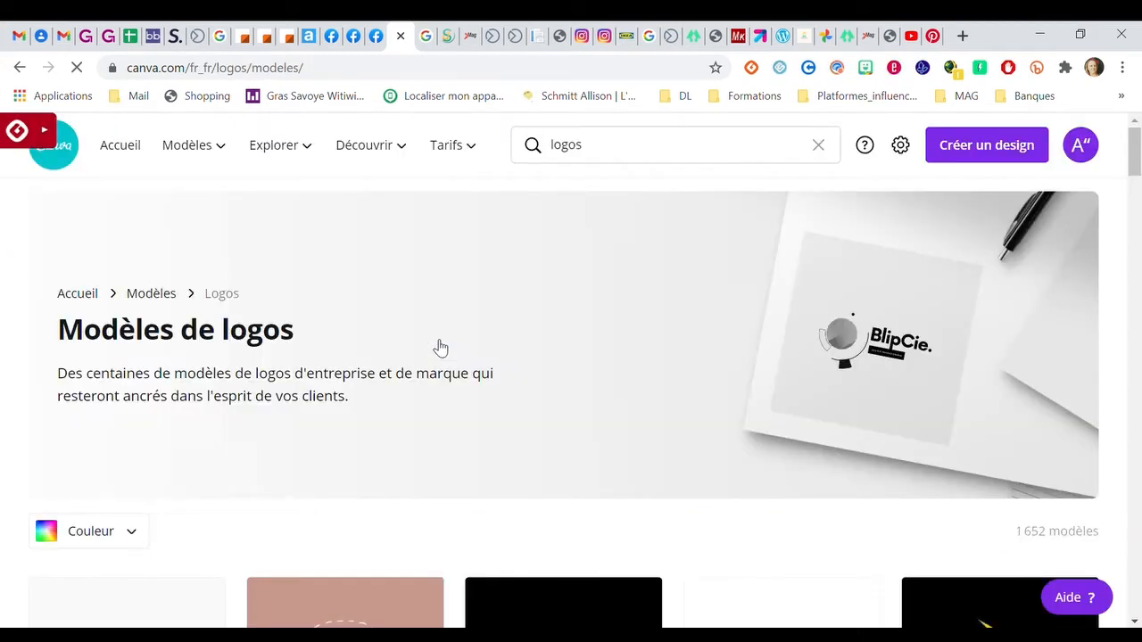
scroll(438, 347, down, 3)
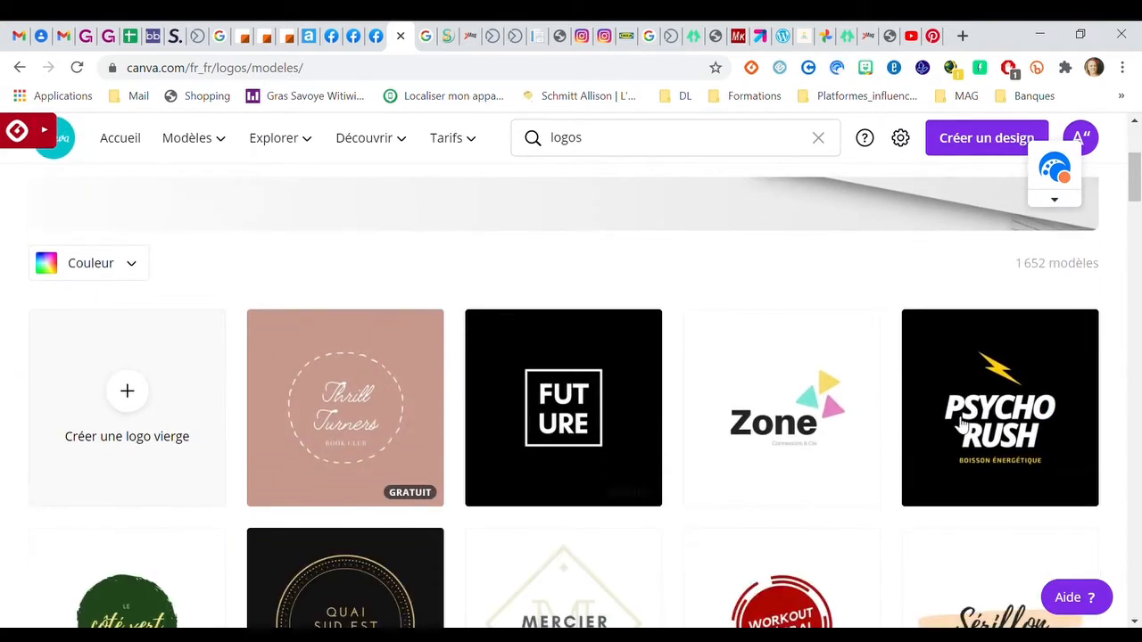
scroll(962, 427, down, 6)
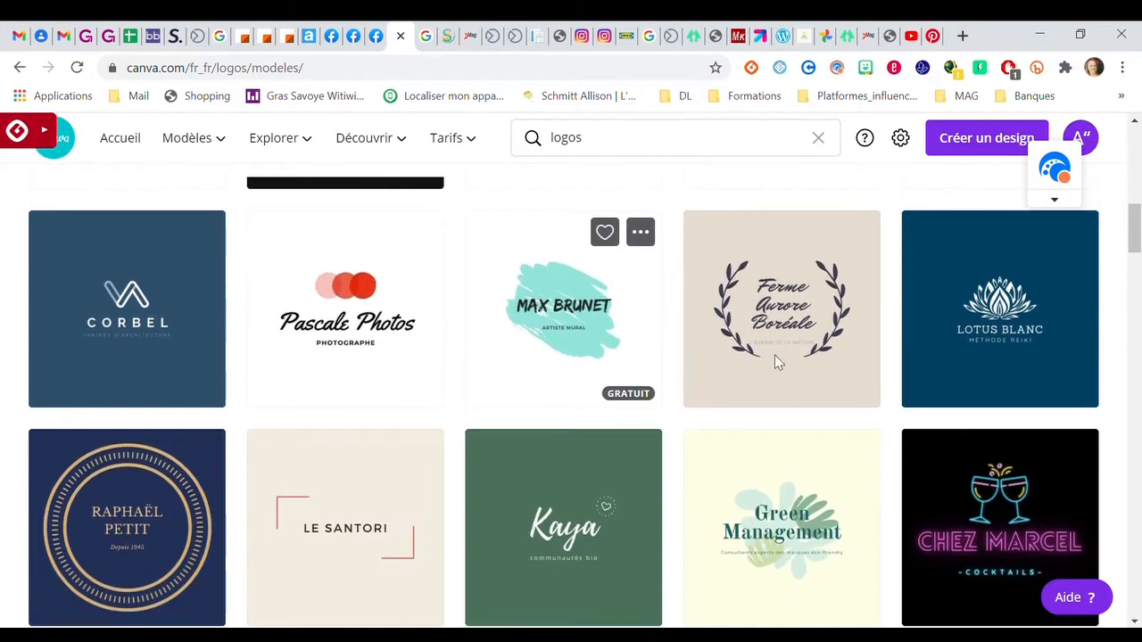
scroll(774, 361, down, 4)
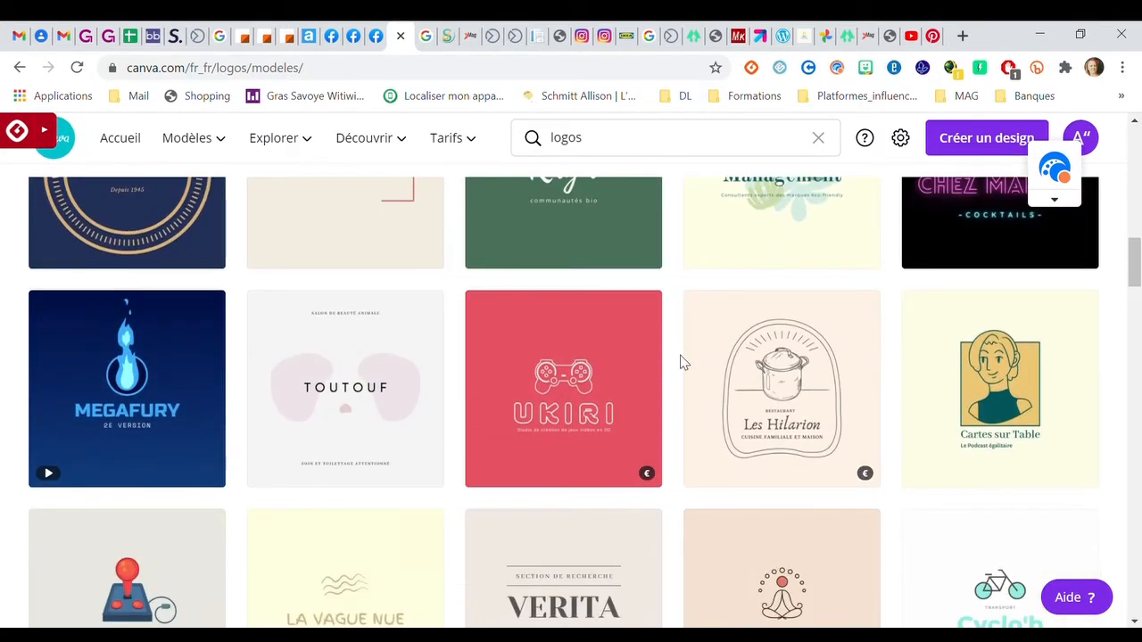
scroll(680, 361, down, 2)
scroll(678, 366, down, 2)
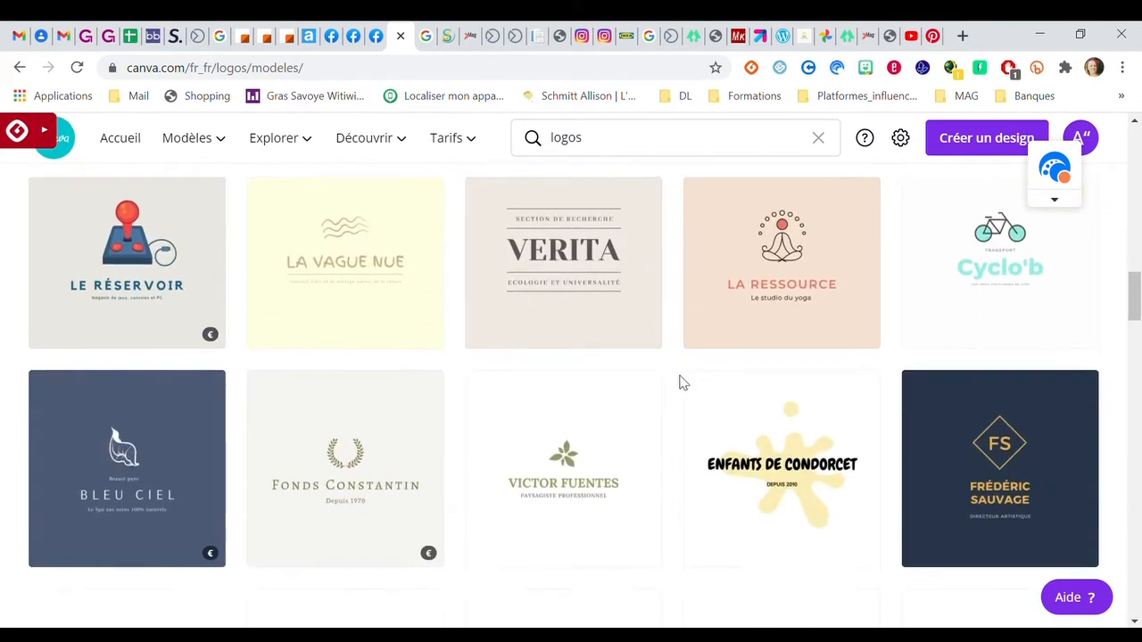
scroll(675, 381, down, 4)
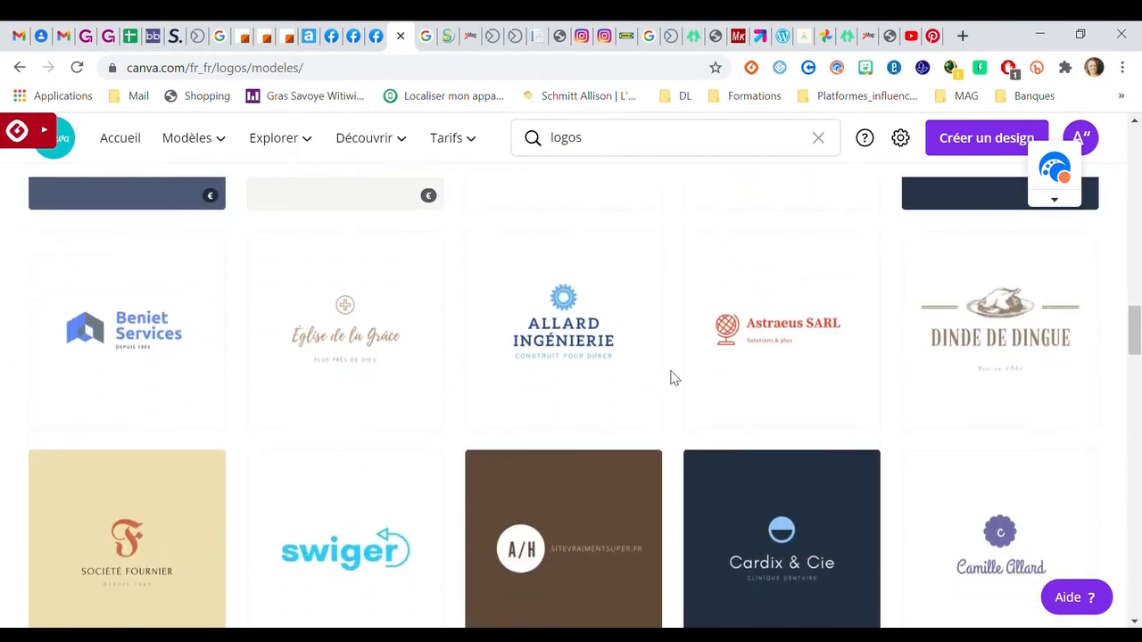
scroll(671, 377, down, 2)
scroll(833, 420, down, 2)
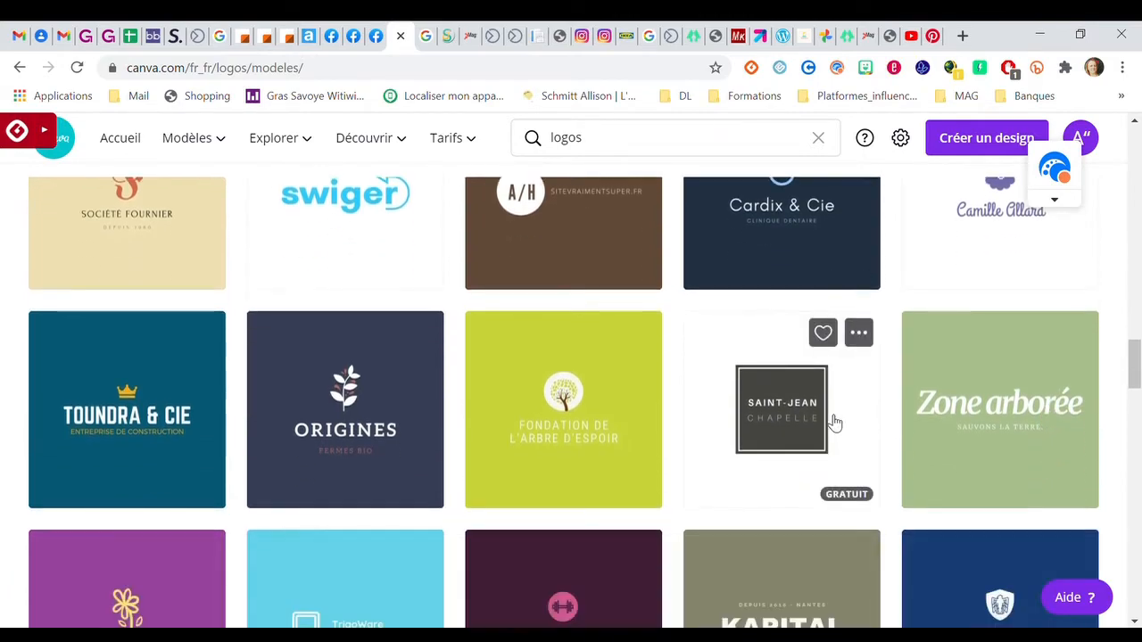
scroll(833, 421, down, 2)
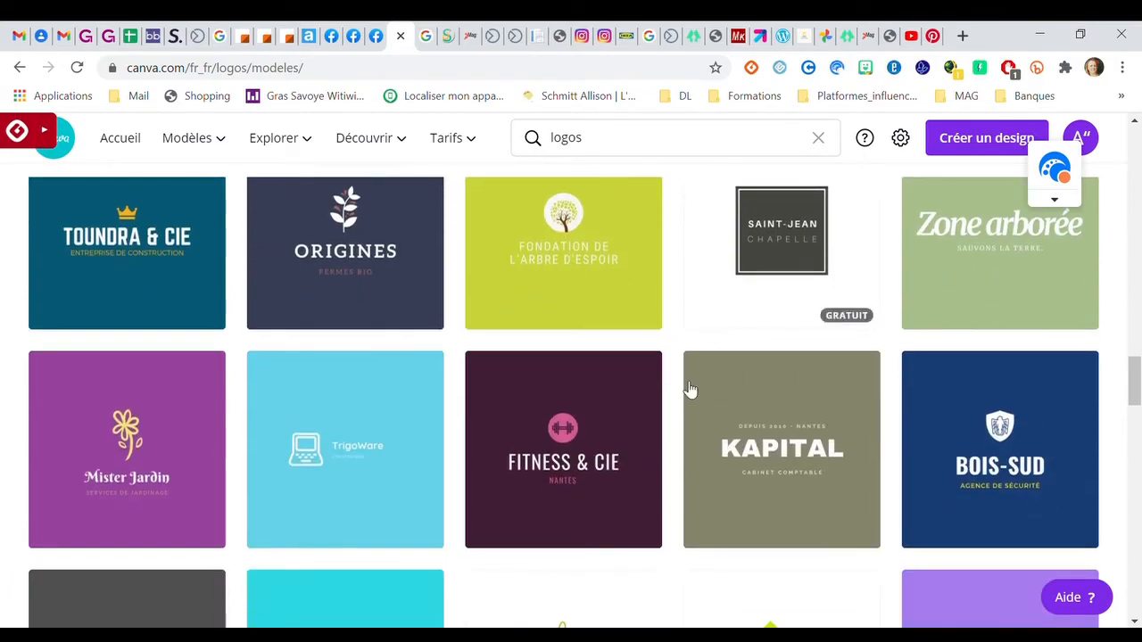
scroll(682, 400, up, 4)
scroll(676, 404, up, 20)
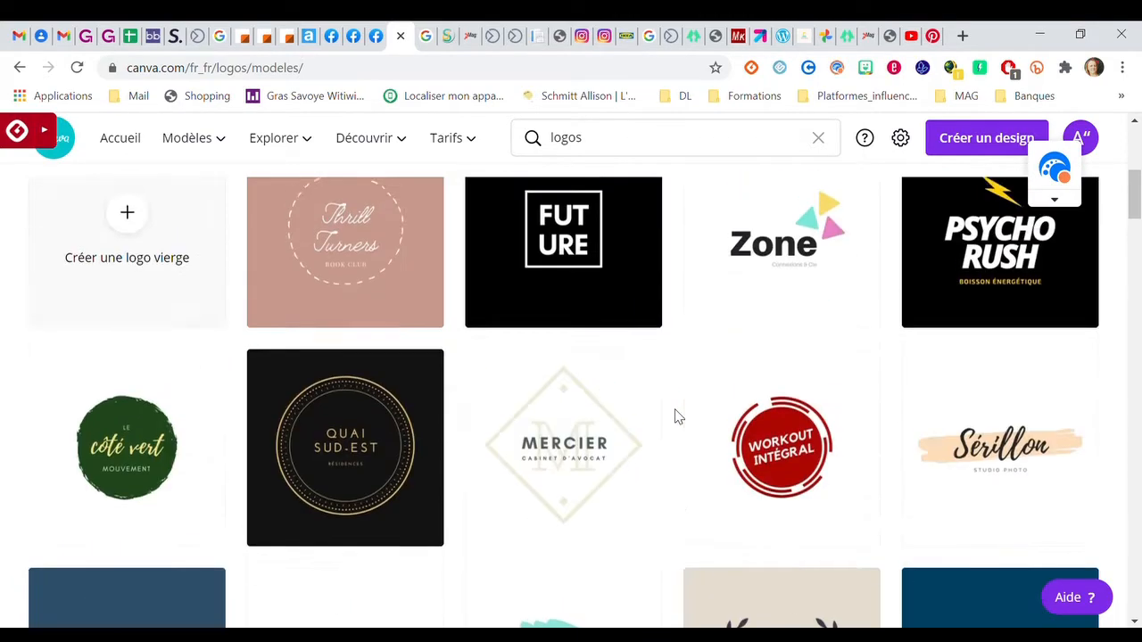
scroll(148, 479, down, 1)
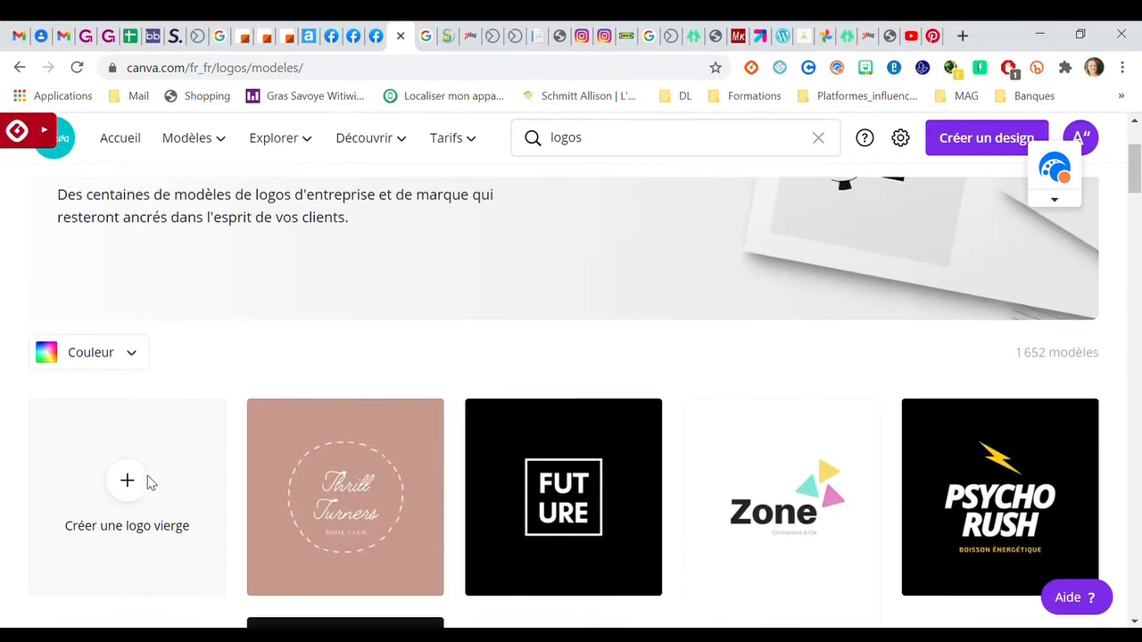
Step: Review the details of the "Pink Circle Community & Non-Profit Logo" template and start a new design from it
click(299, 430)
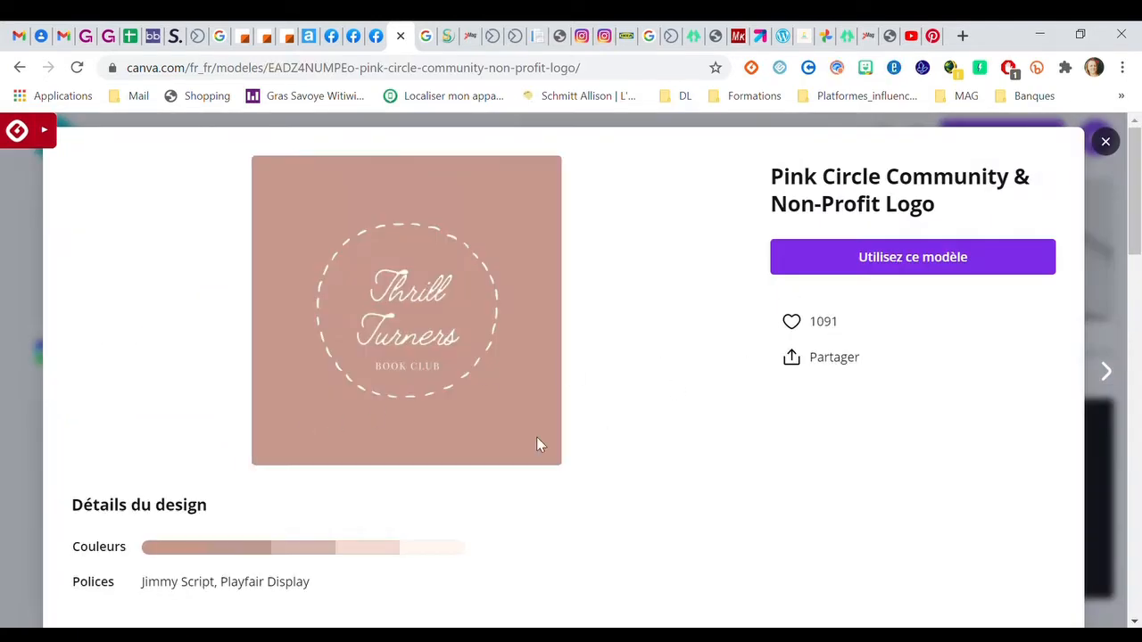
scroll(178, 544, down, 3)
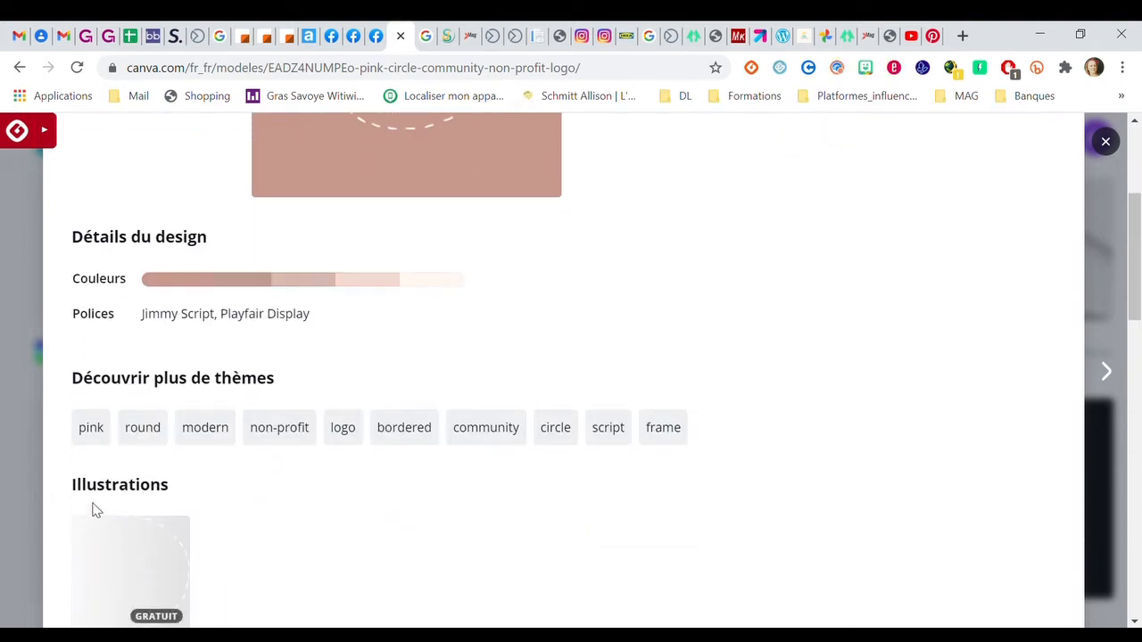
scroll(655, 448, up, 3)
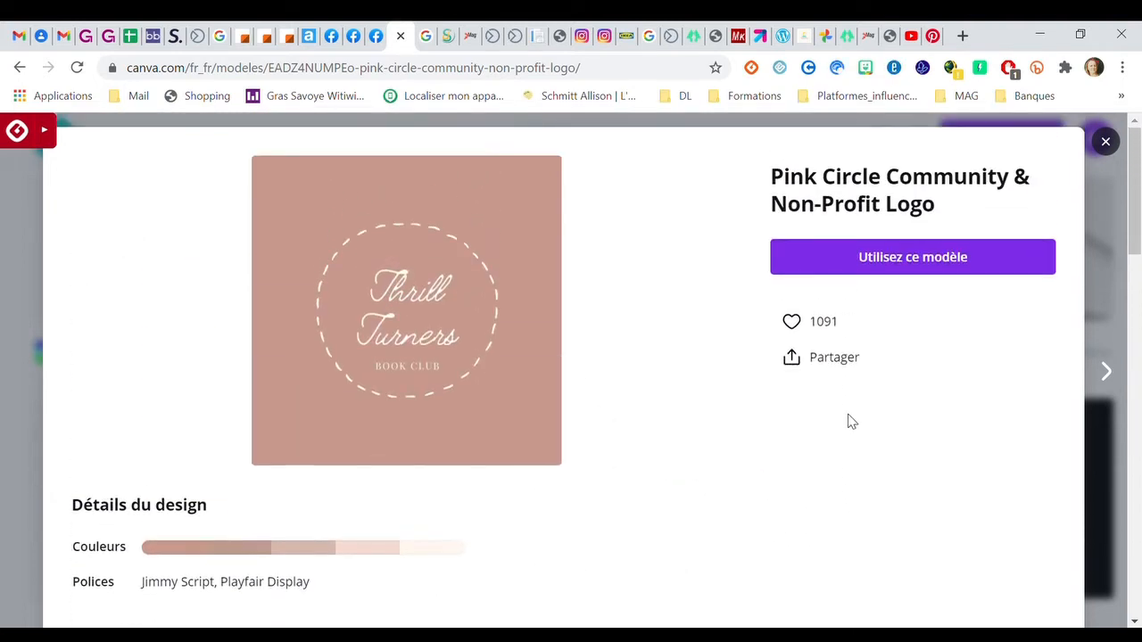
click(928, 259)
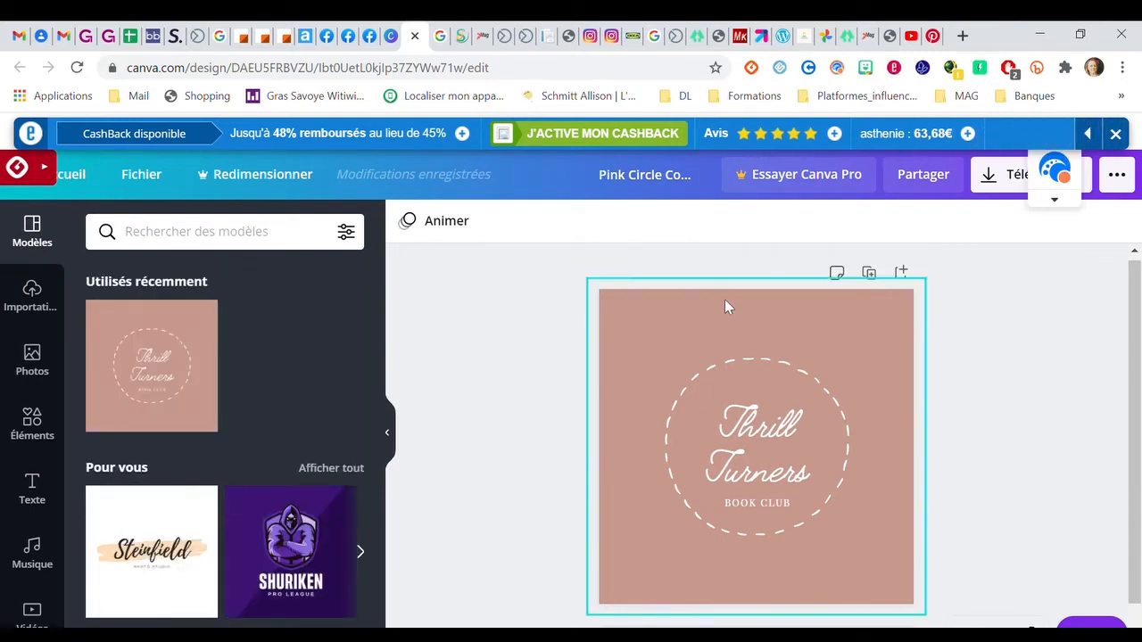
Step: Recolour the logo's pink background with the bright turquoise from the default colours
click(674, 326)
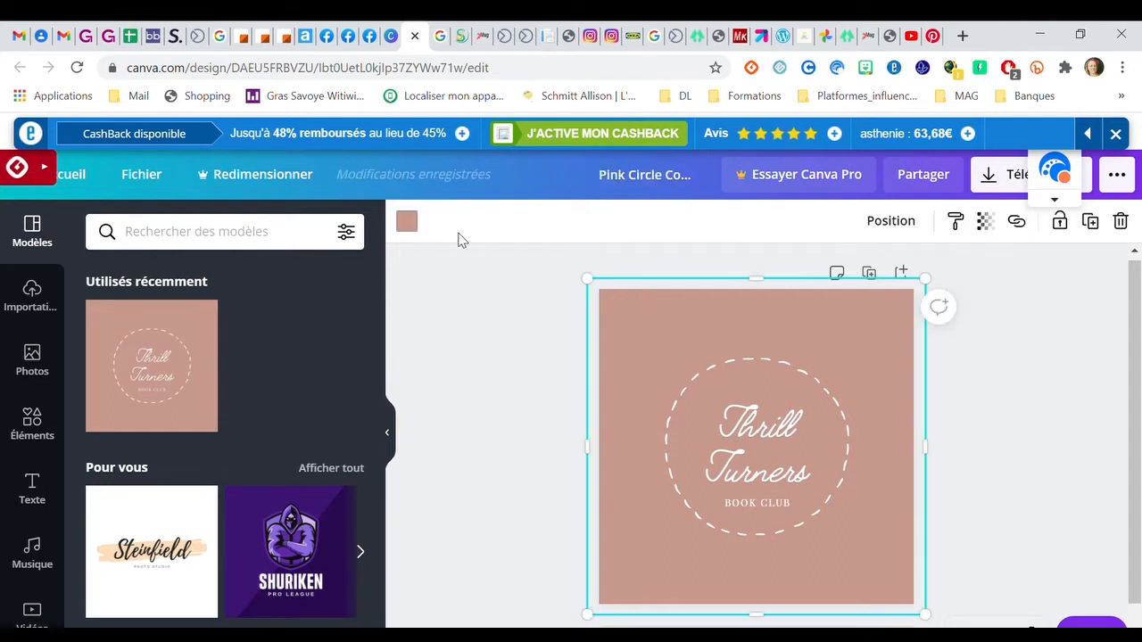
click(407, 222)
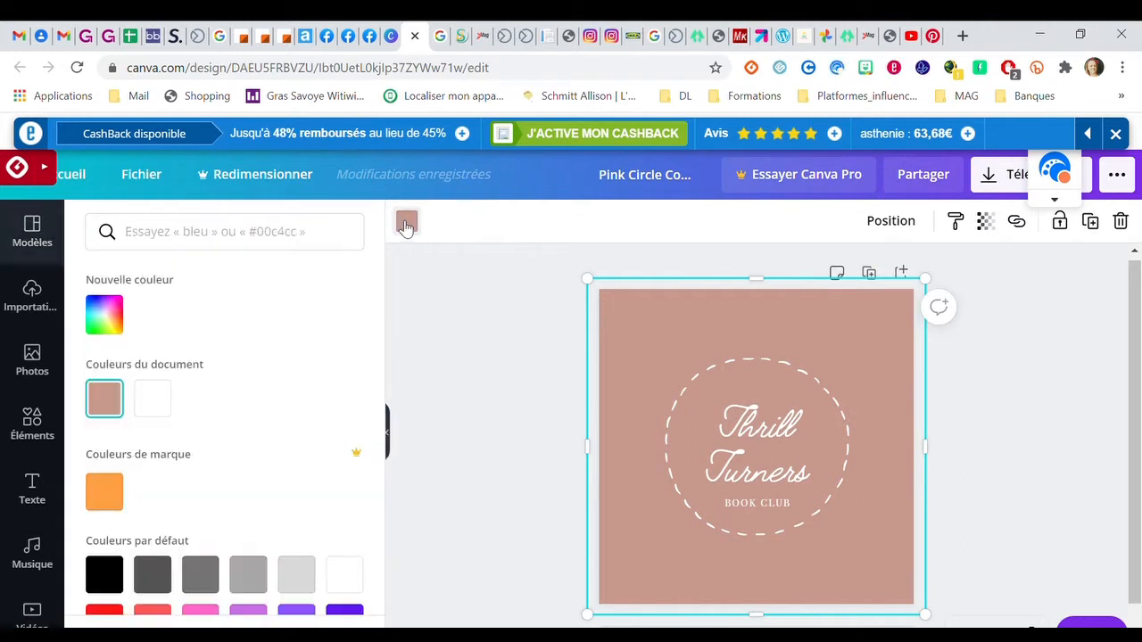
click(116, 325)
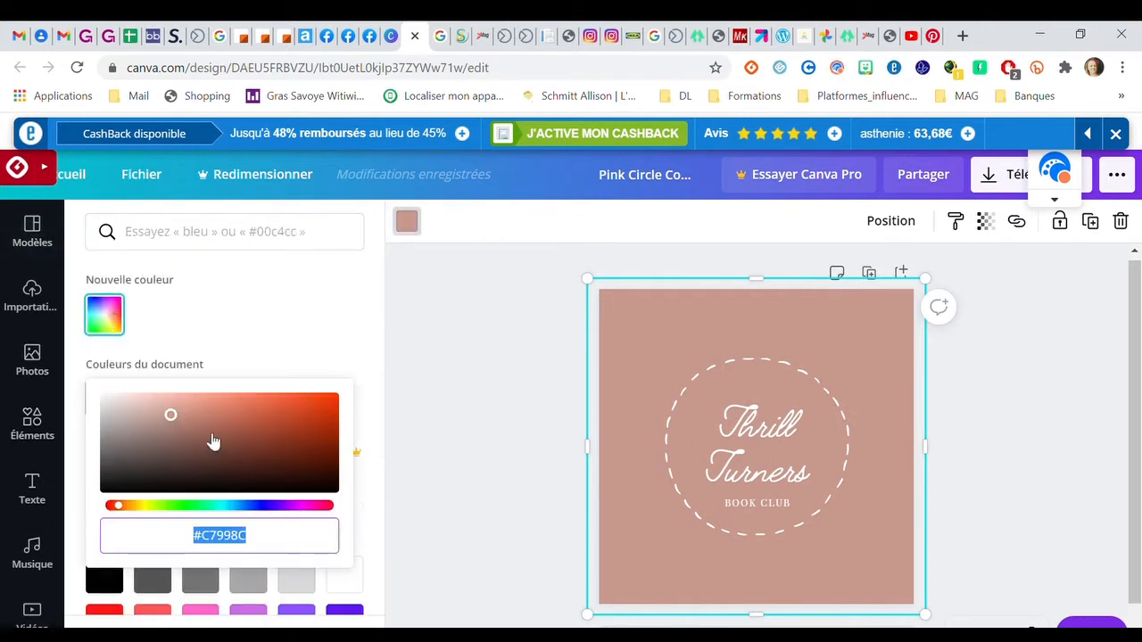
click(274, 298)
scroll(272, 355, down, 1)
scroll(272, 355, down, 3)
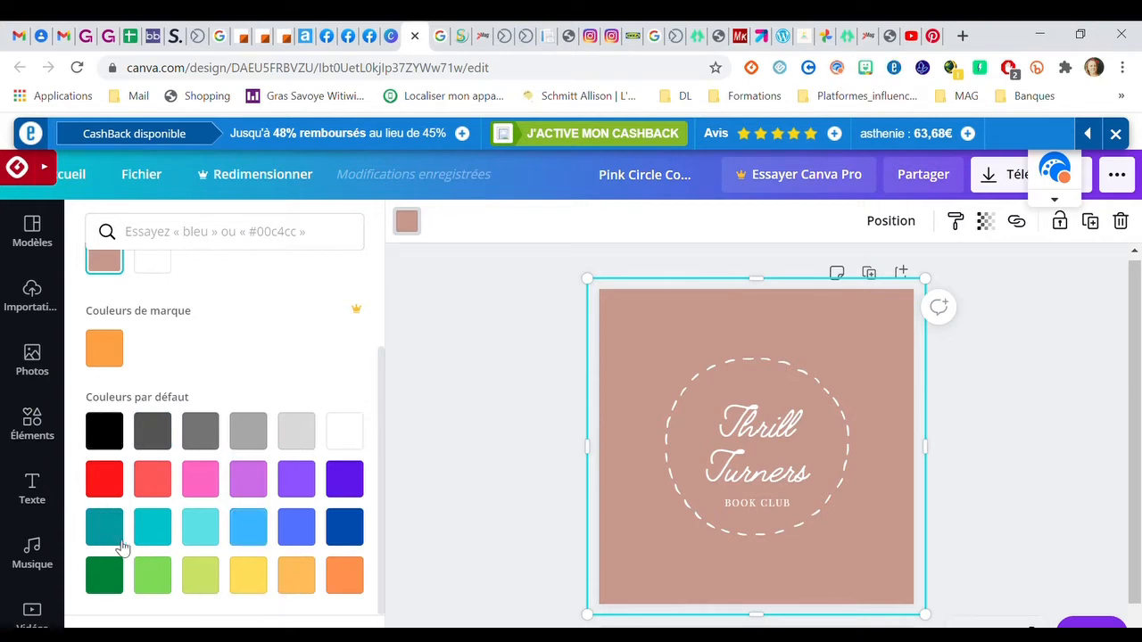
click(153, 526)
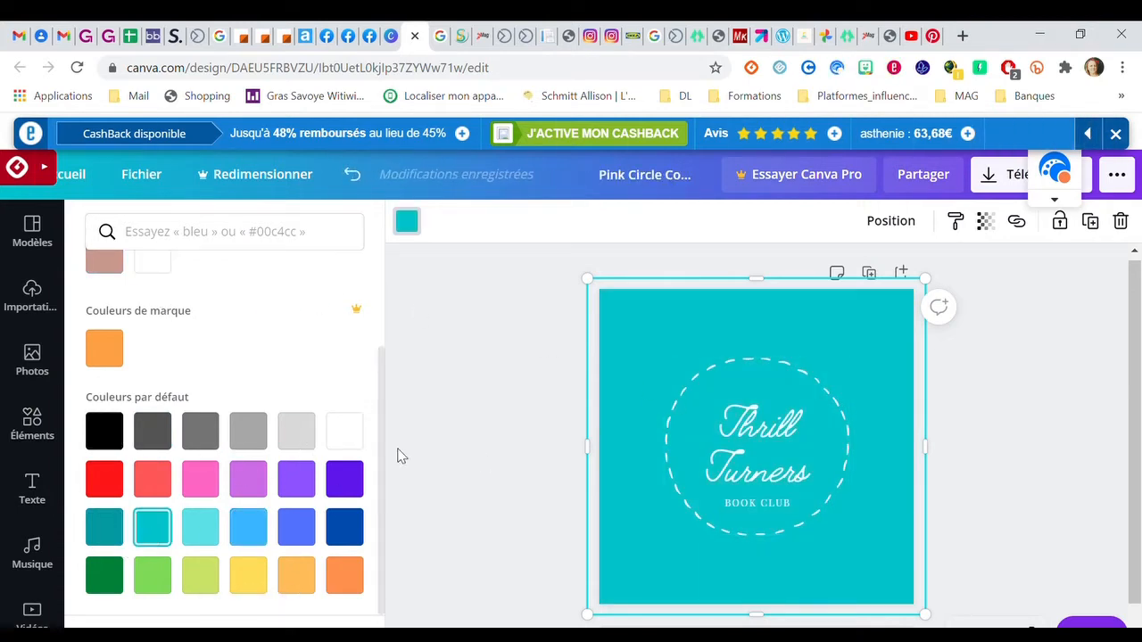
Step: Select the "Thrill Turners" text and show its additional formatting options
click(775, 444)
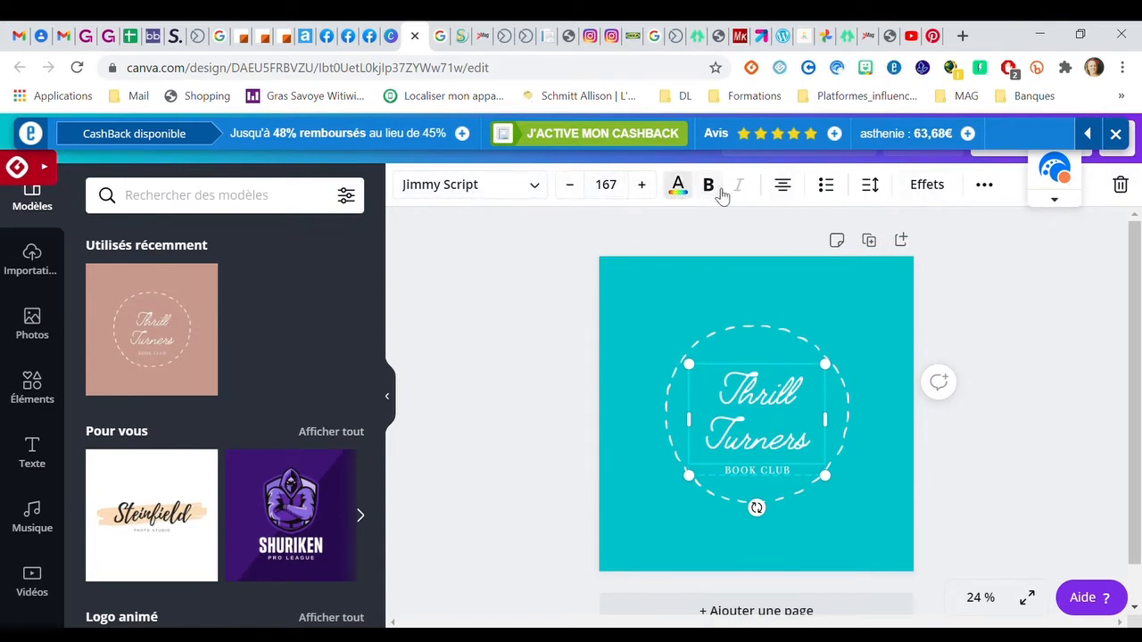
click(986, 189)
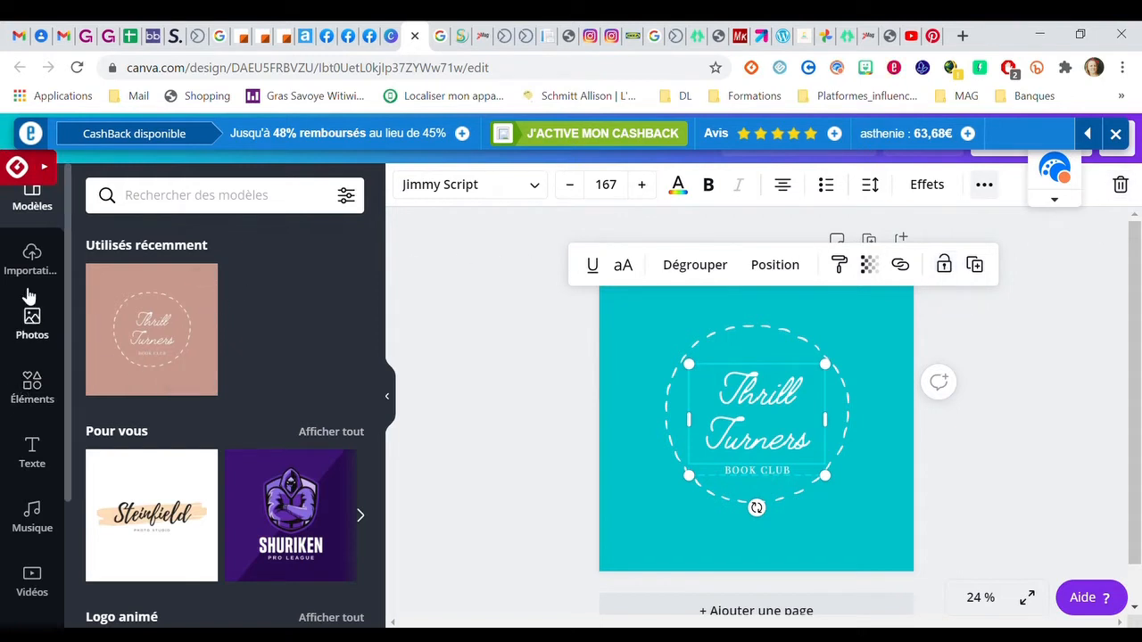
Step: Add the uploaded face-painting collage numbered 5 to 8 to the logo, and delete it from the page
click(29, 261)
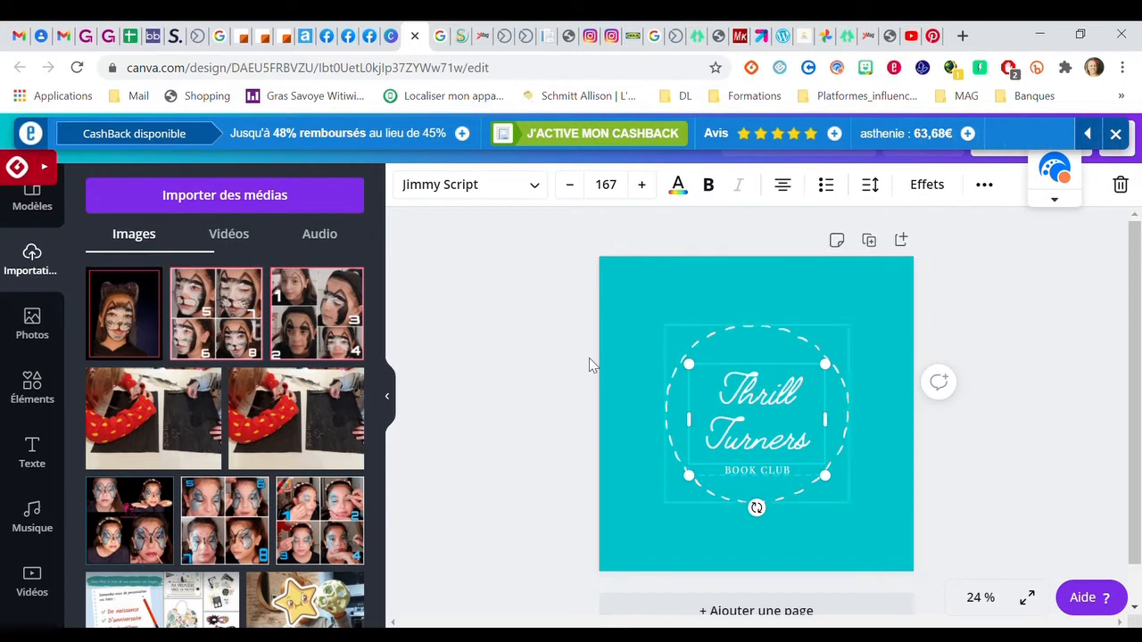
click(223, 314)
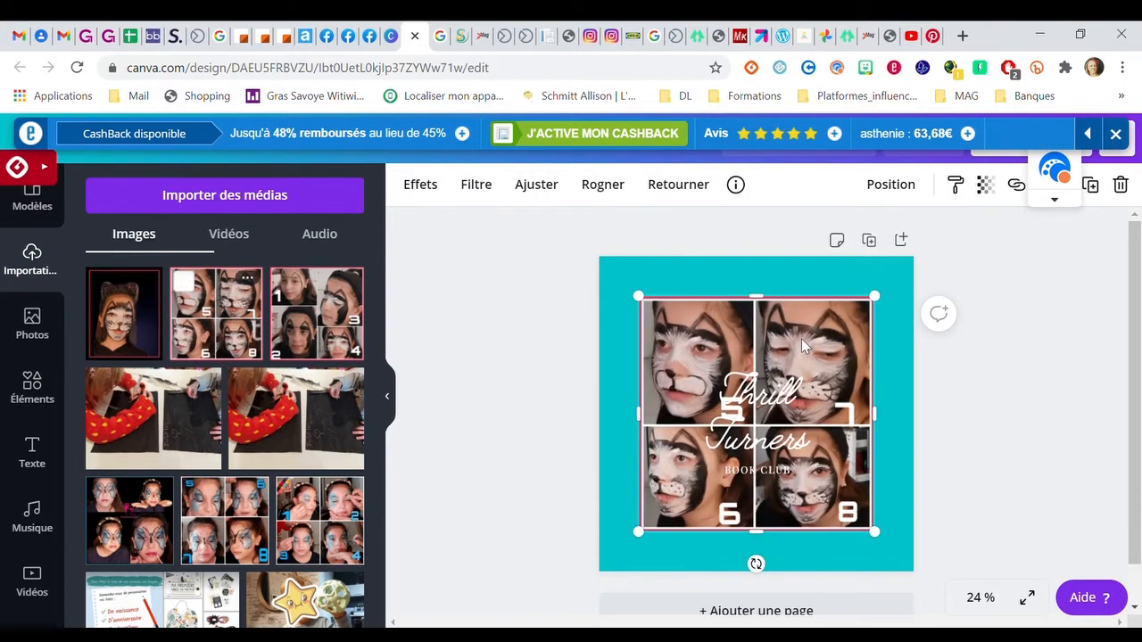
key(Delete)
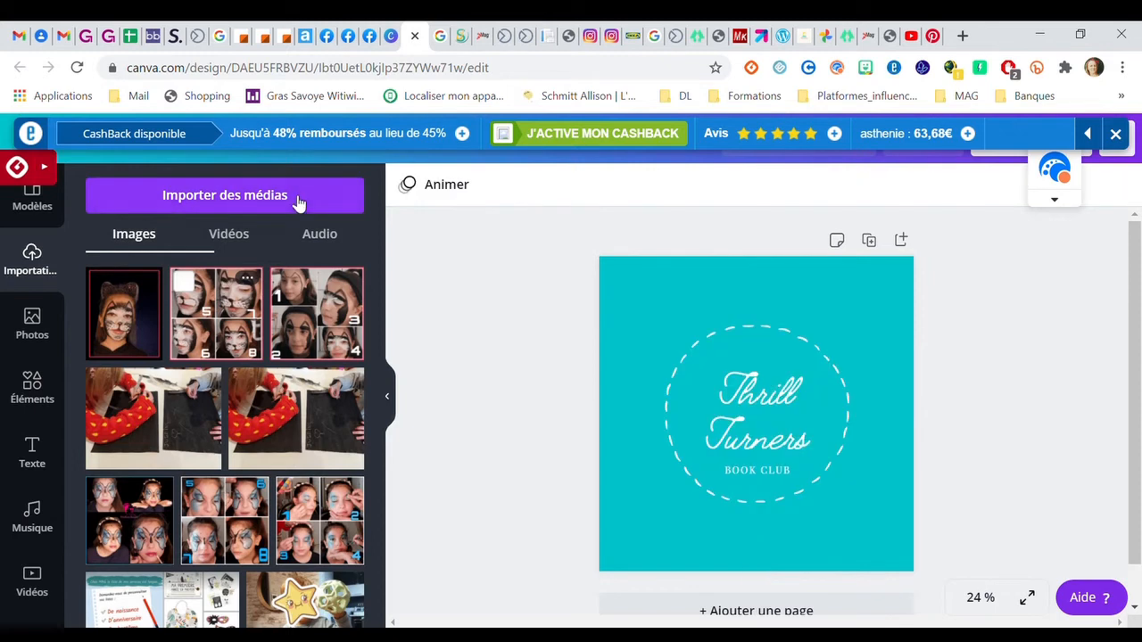
Step: Look at the uploaded videos and audio files, and return to the uploaded images
click(229, 237)
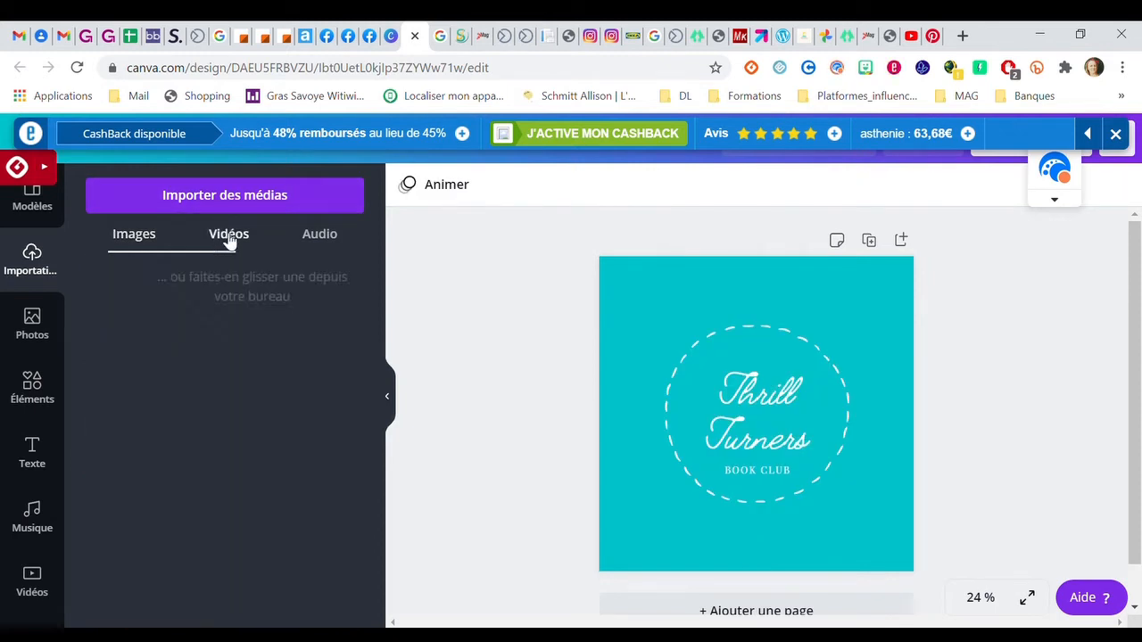
click(328, 236)
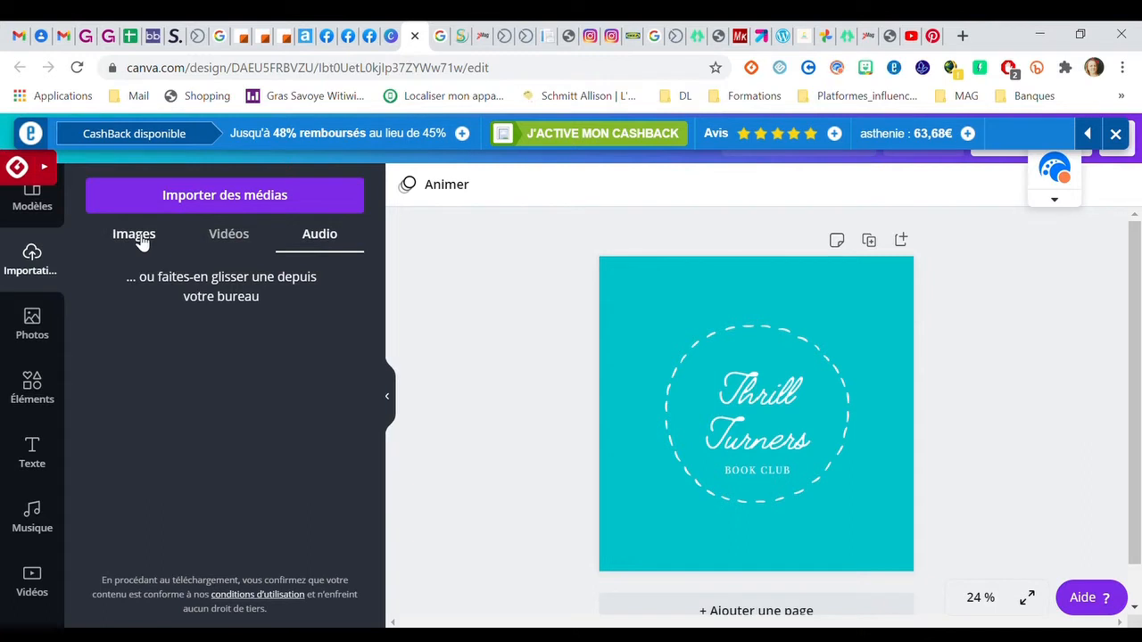
click(139, 237)
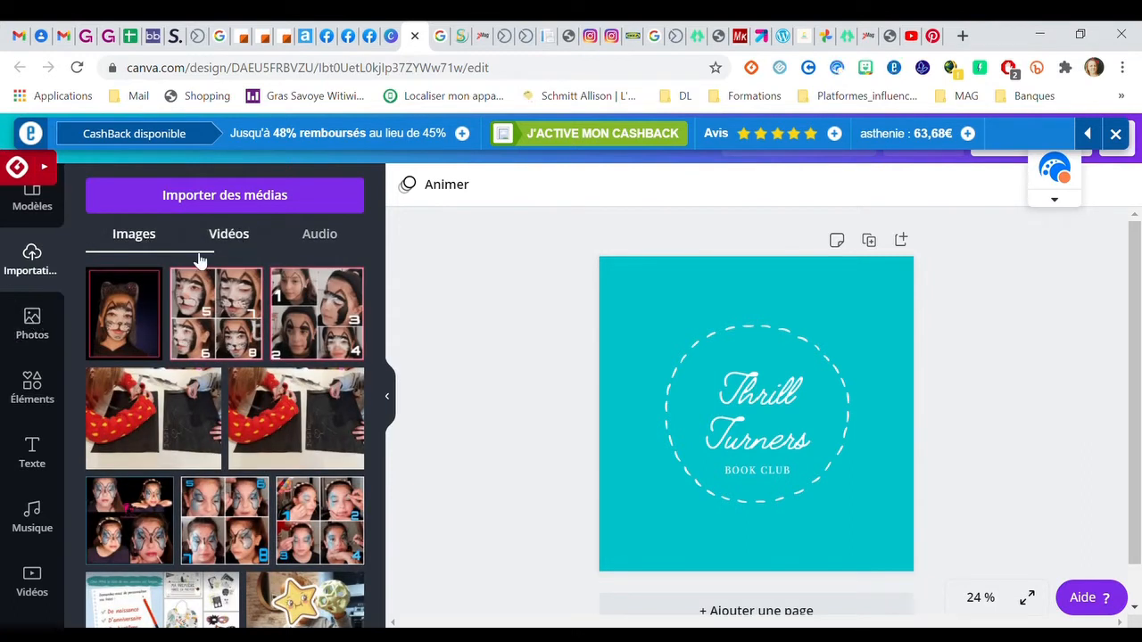
Step: Browse the stock photo library, looking through the recently used and trending photos
click(32, 321)
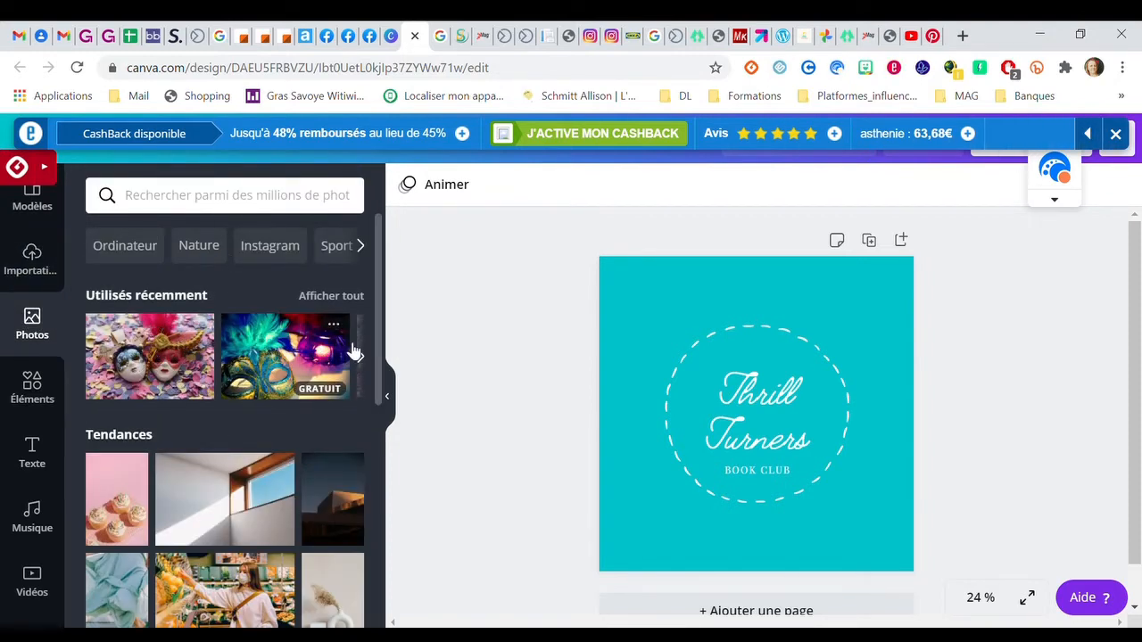
scroll(223, 447, down, 1)
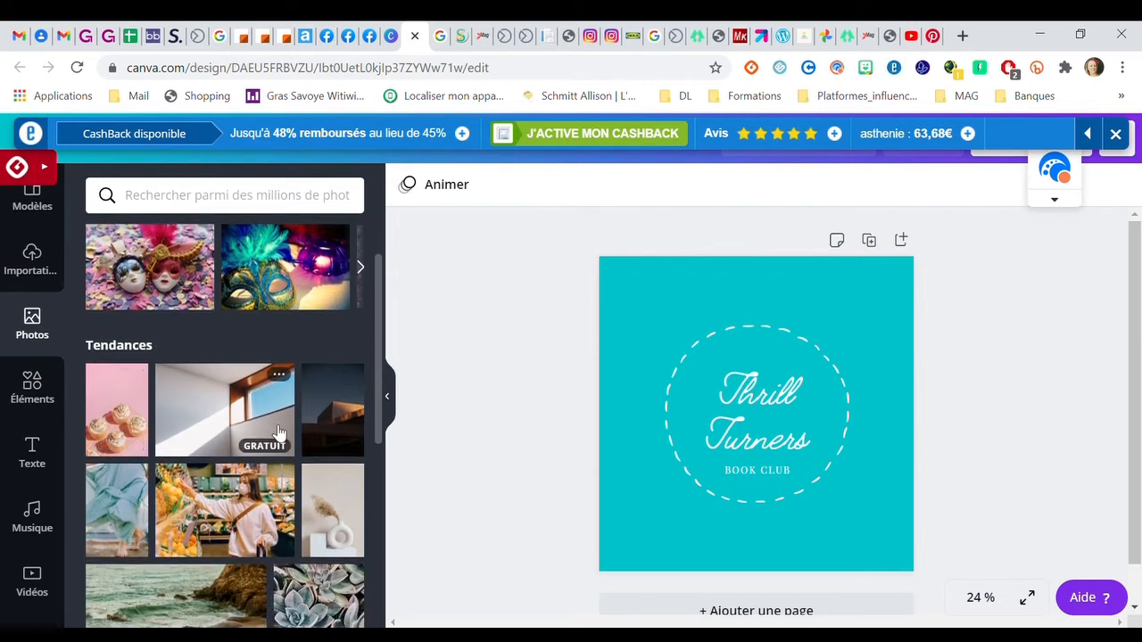
scroll(348, 441, down, 2)
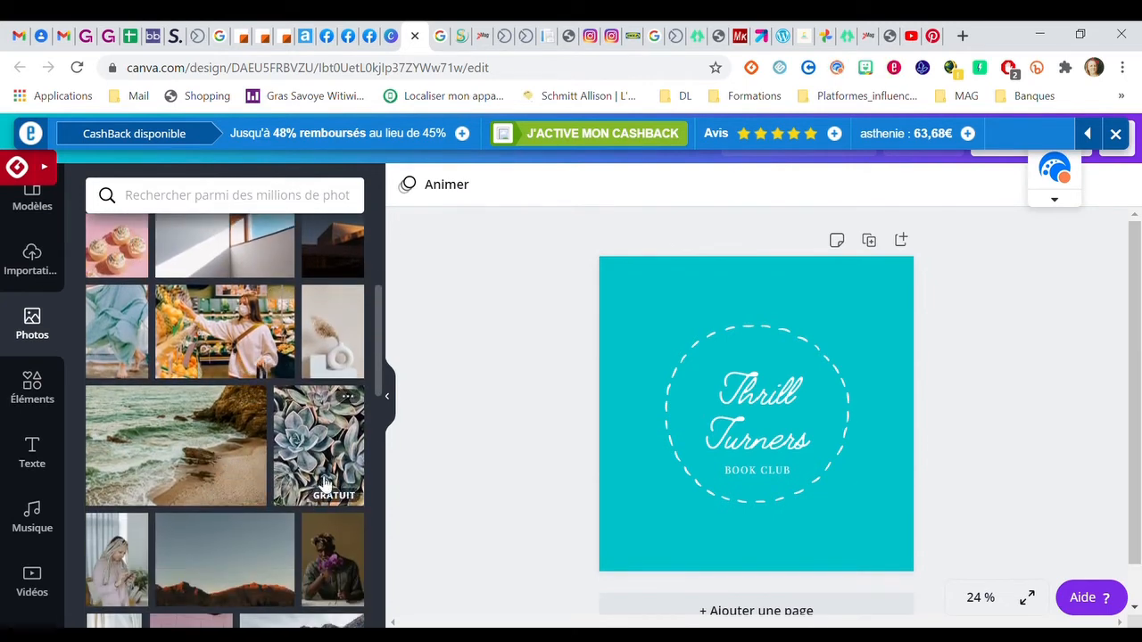
scroll(335, 444, down, 2)
scroll(332, 443, down, 4)
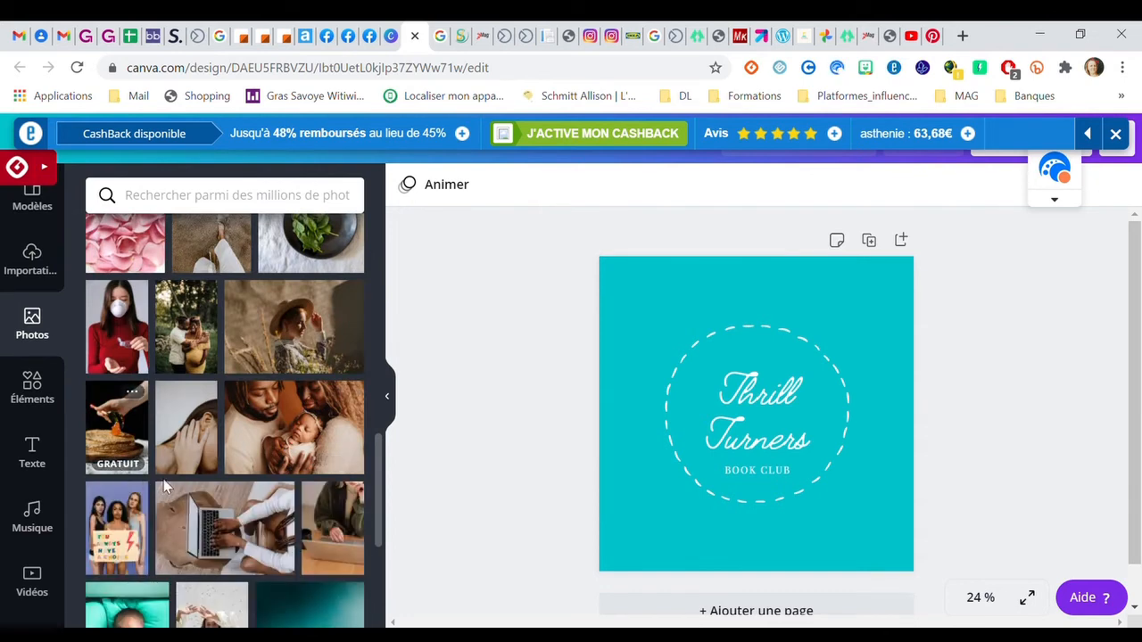
Step: Look further through the trending stock photos and return to the beginning of the photo library
scroll(236, 562, down, 1)
scroll(236, 562, down, 10)
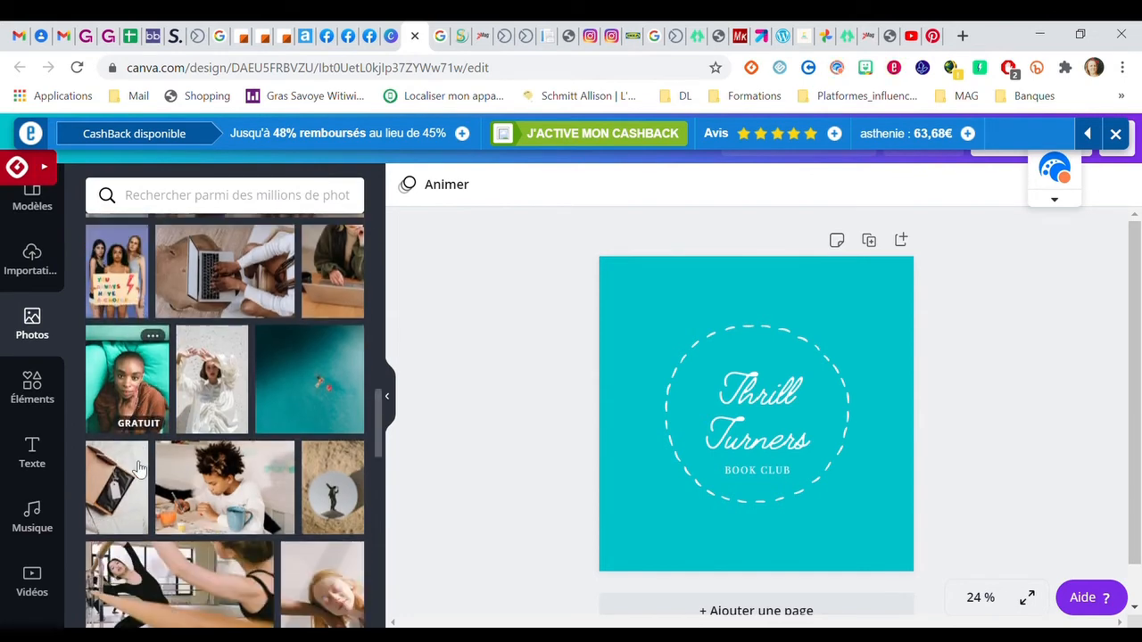
scroll(226, 459, down, 5)
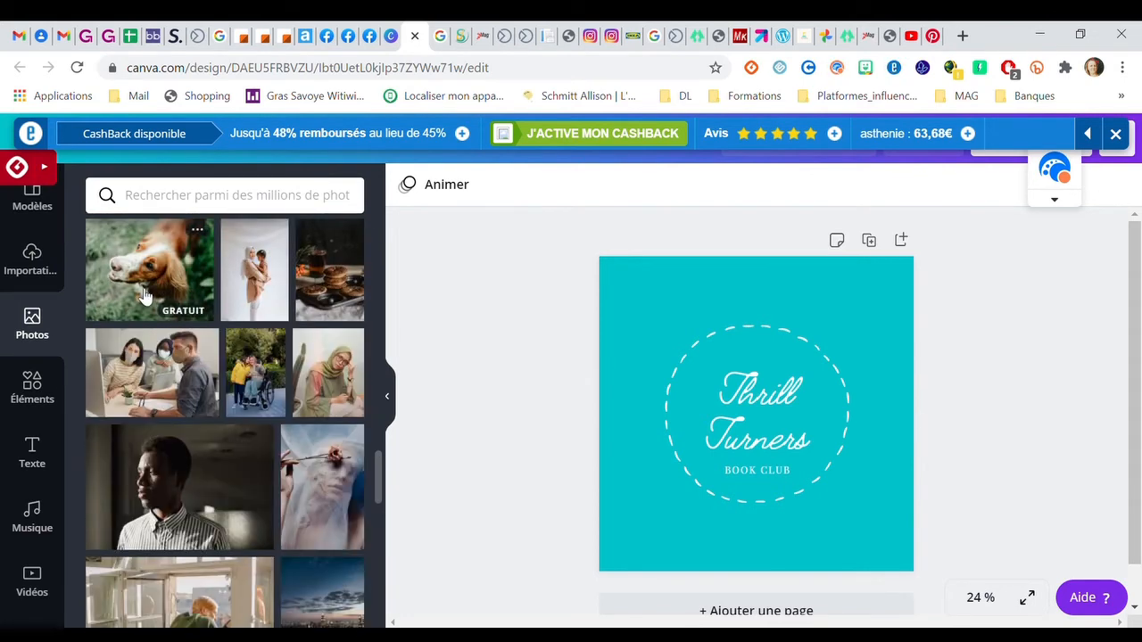
scroll(170, 409, up, 10)
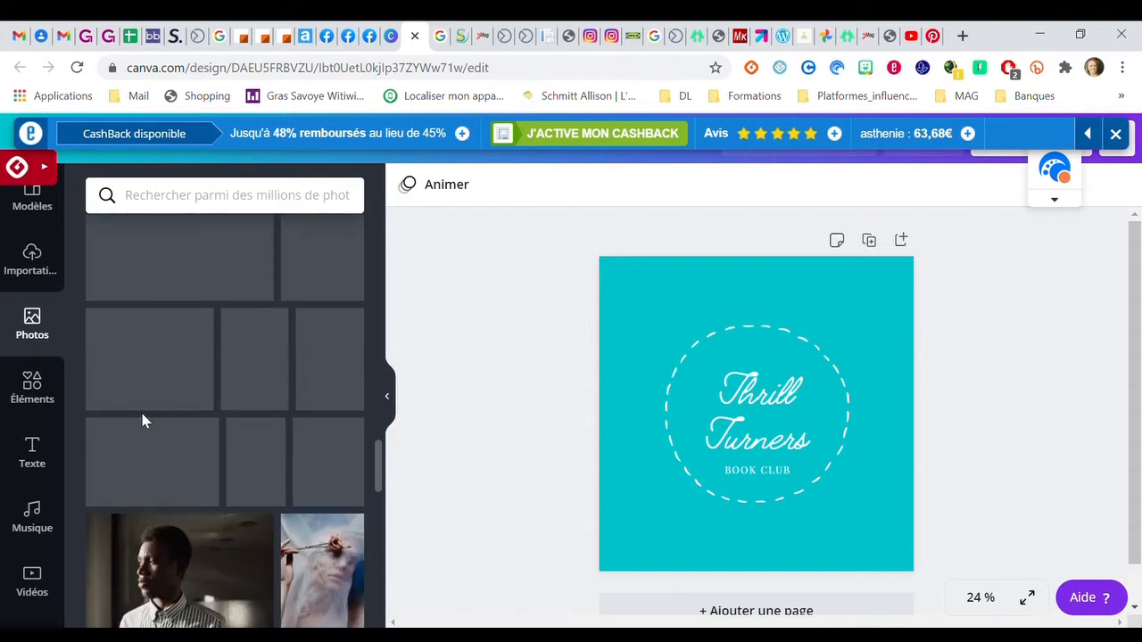
scroll(143, 413, up, 5)
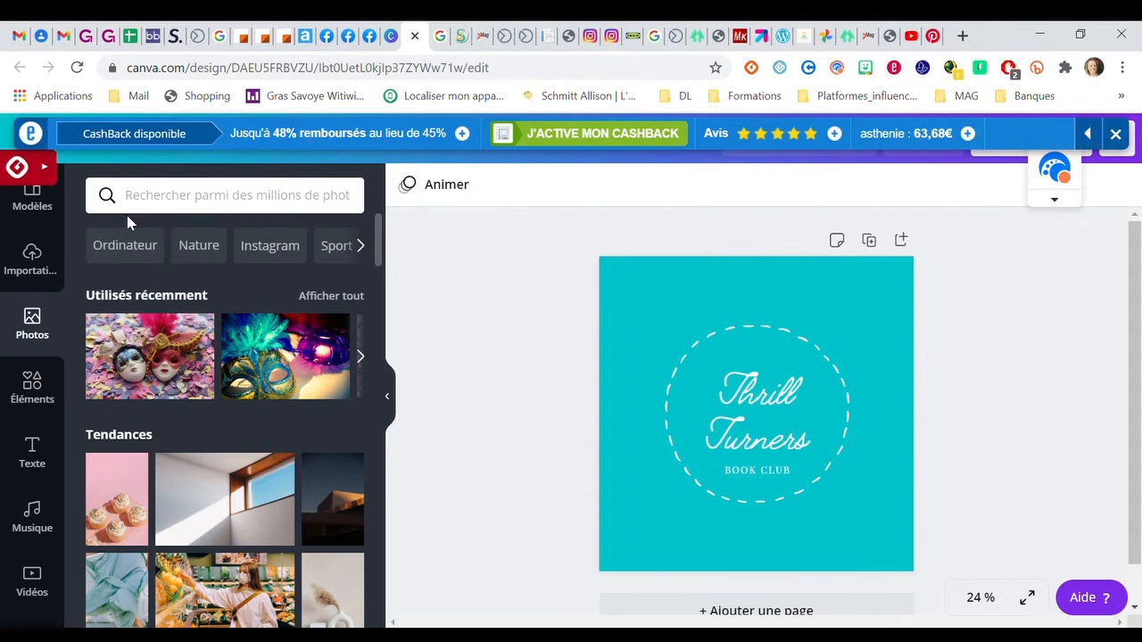
Step: Search the photo library for "enfant" and look at which photos are free and which are Pro
click(164, 206)
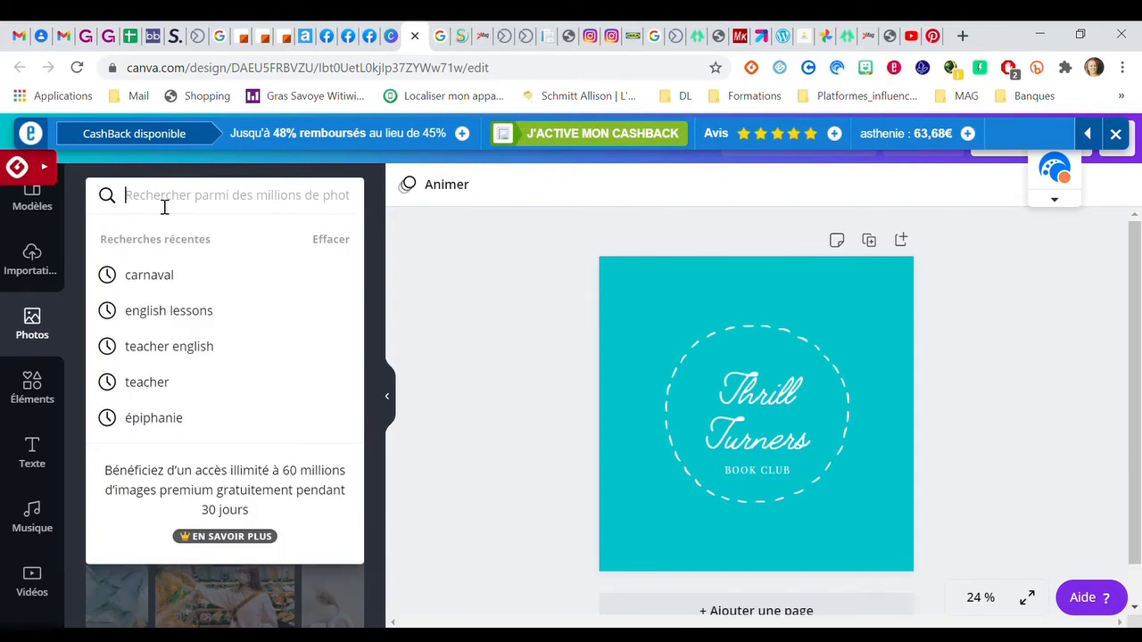
text(enfant)
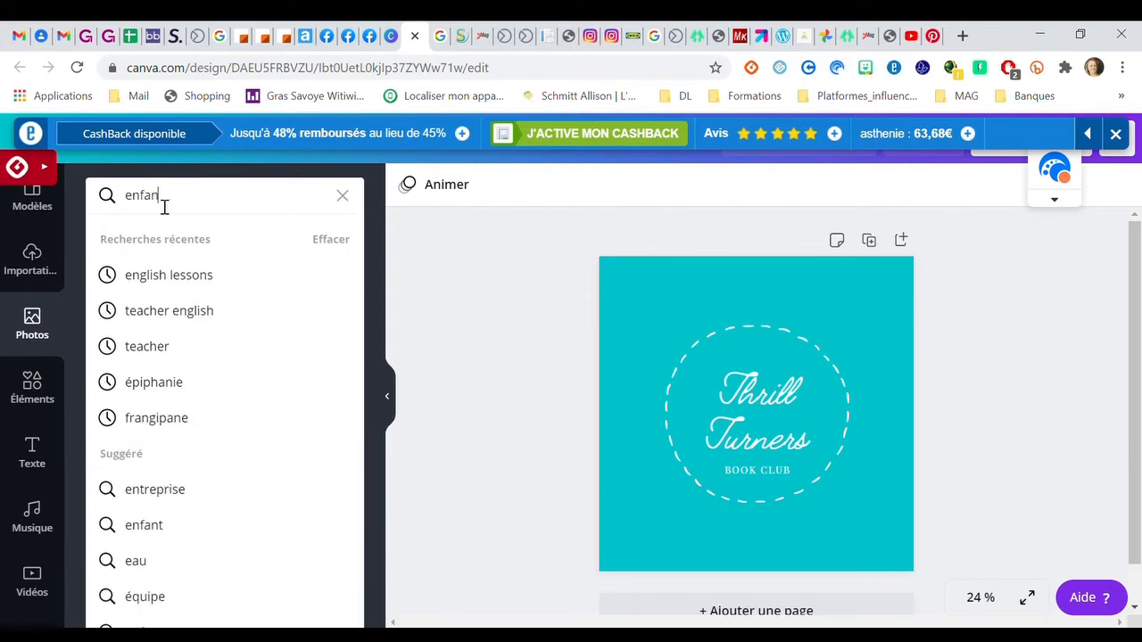
key(Return)
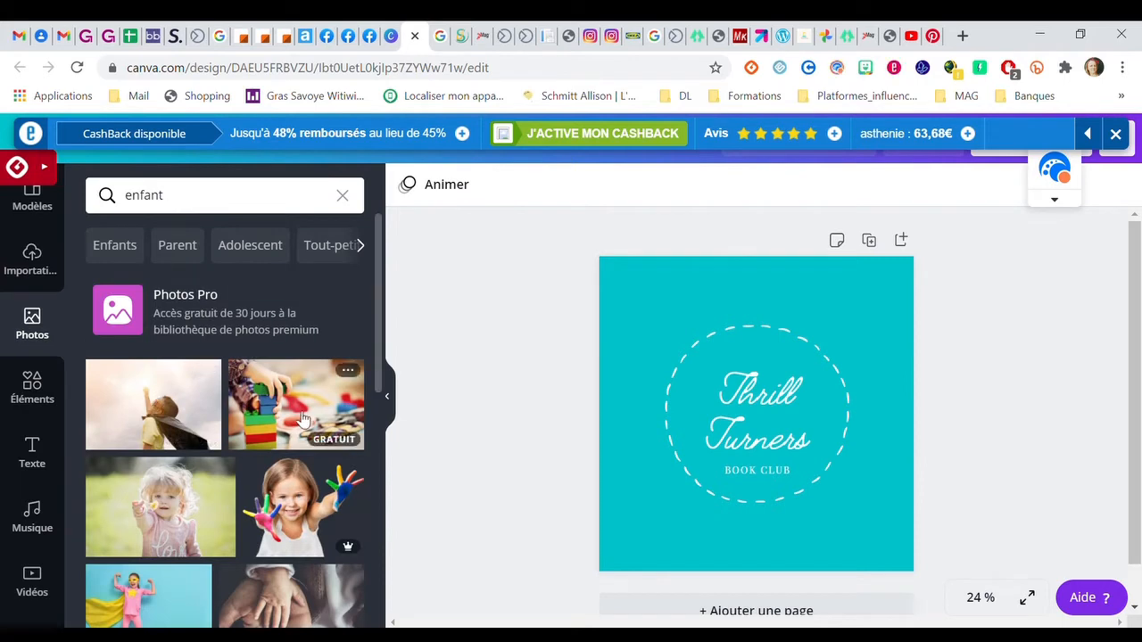
scroll(295, 483, down, 1)
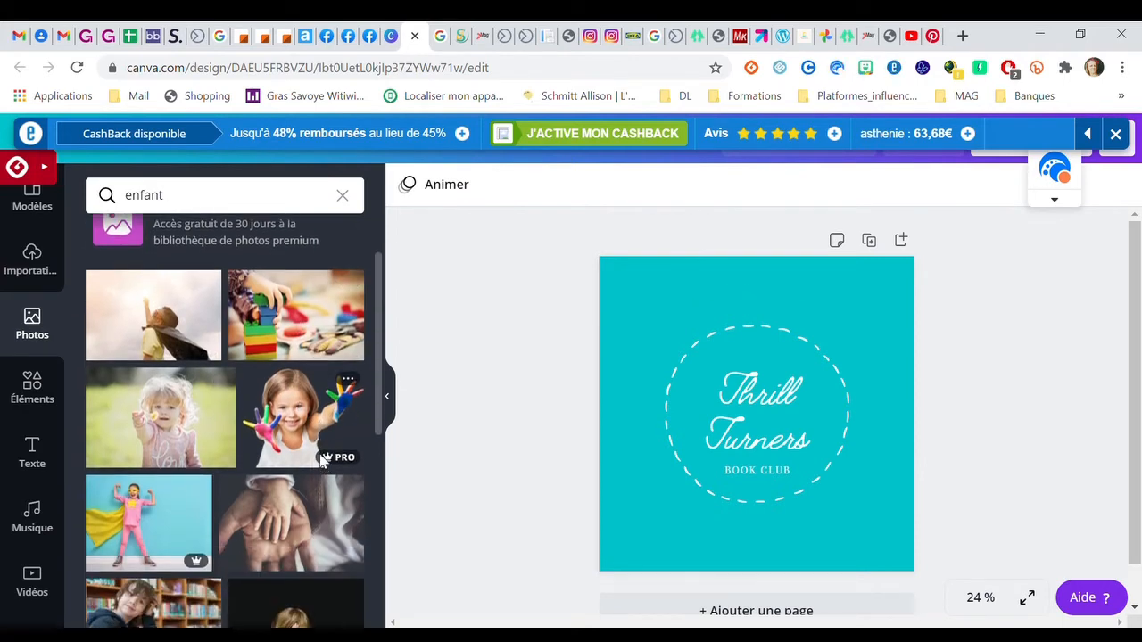
mouse_move(337, 460)
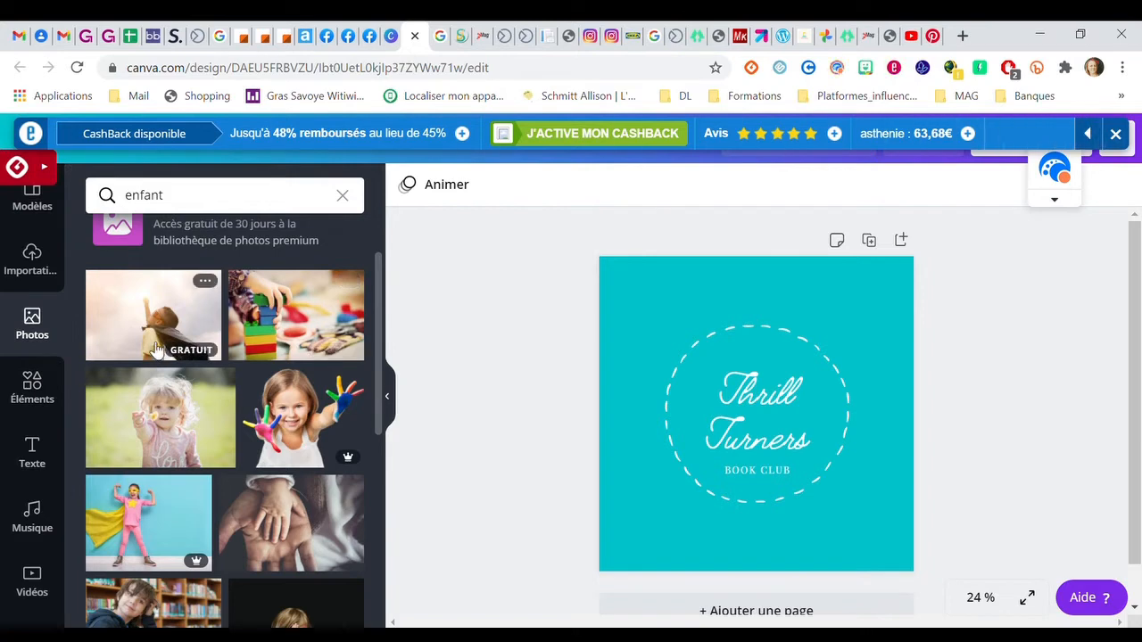
Step: Look through the elements library, from recently used and featured items to frames, stickers, grids and themed collections
click(33, 393)
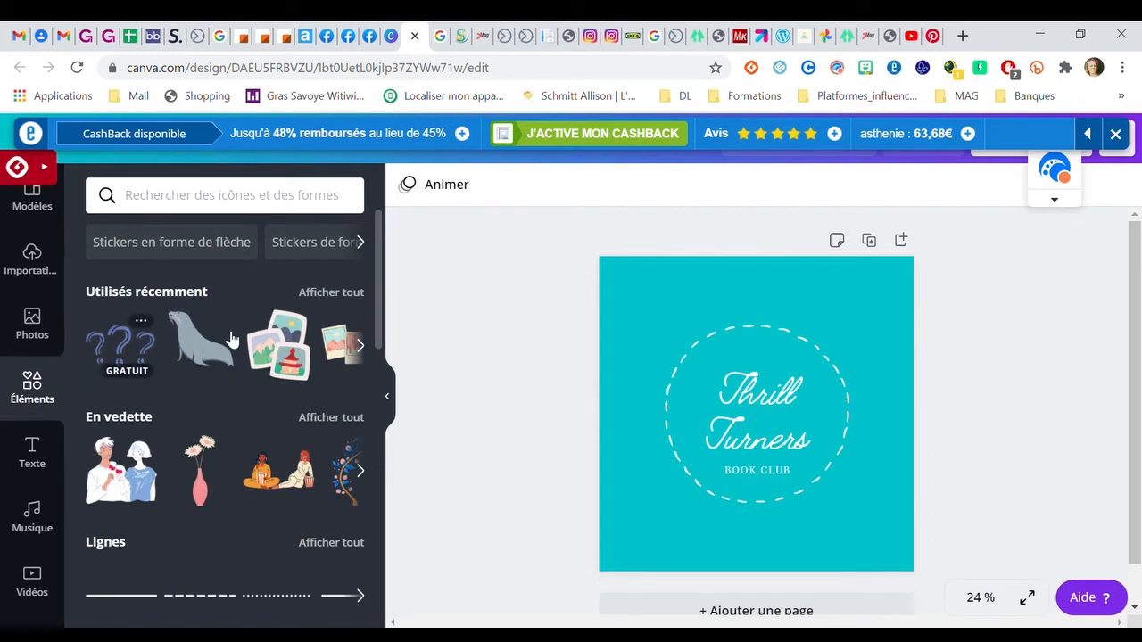
scroll(261, 379, down, 1)
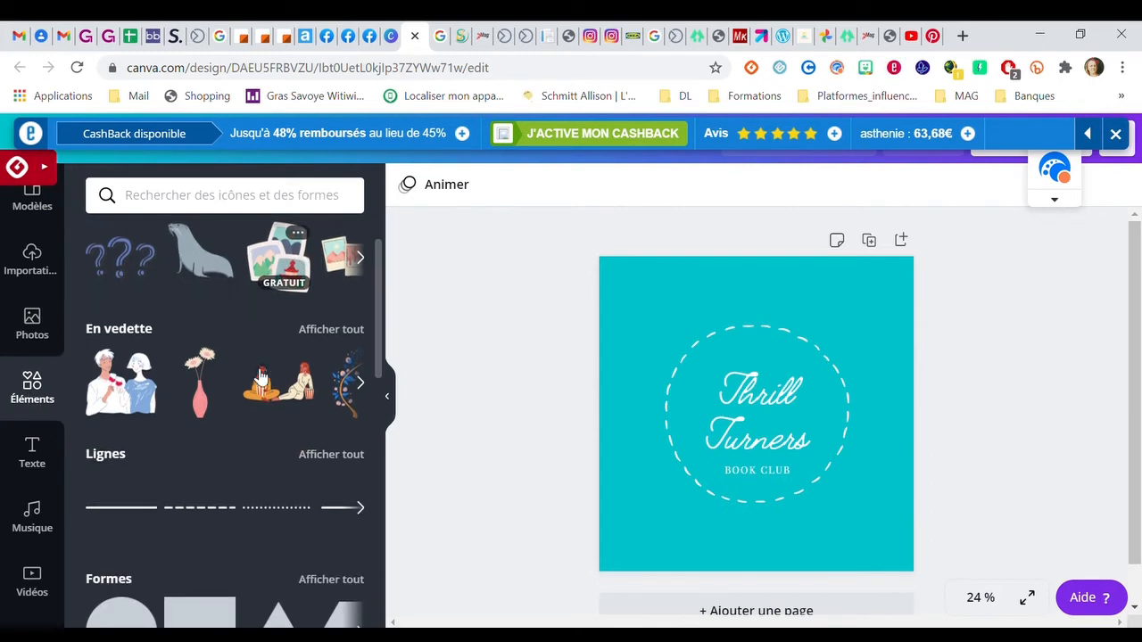
scroll(152, 416, down, 1)
scroll(153, 466, down, 3)
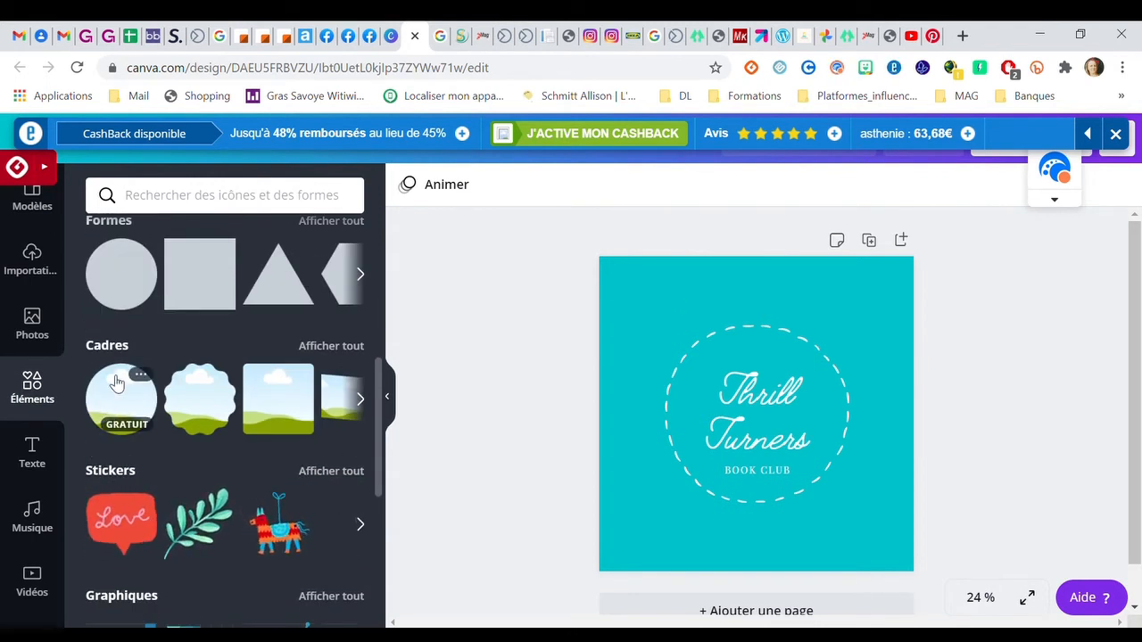
scroll(127, 382, down, 2)
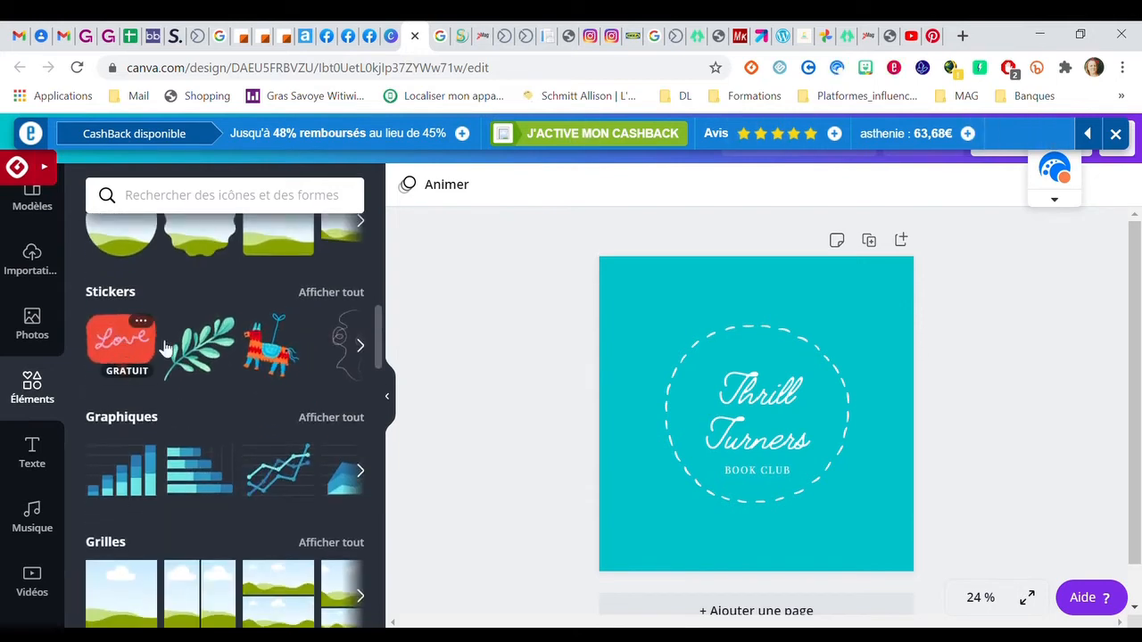
scroll(107, 459, down, 1)
scroll(108, 428, down, 2)
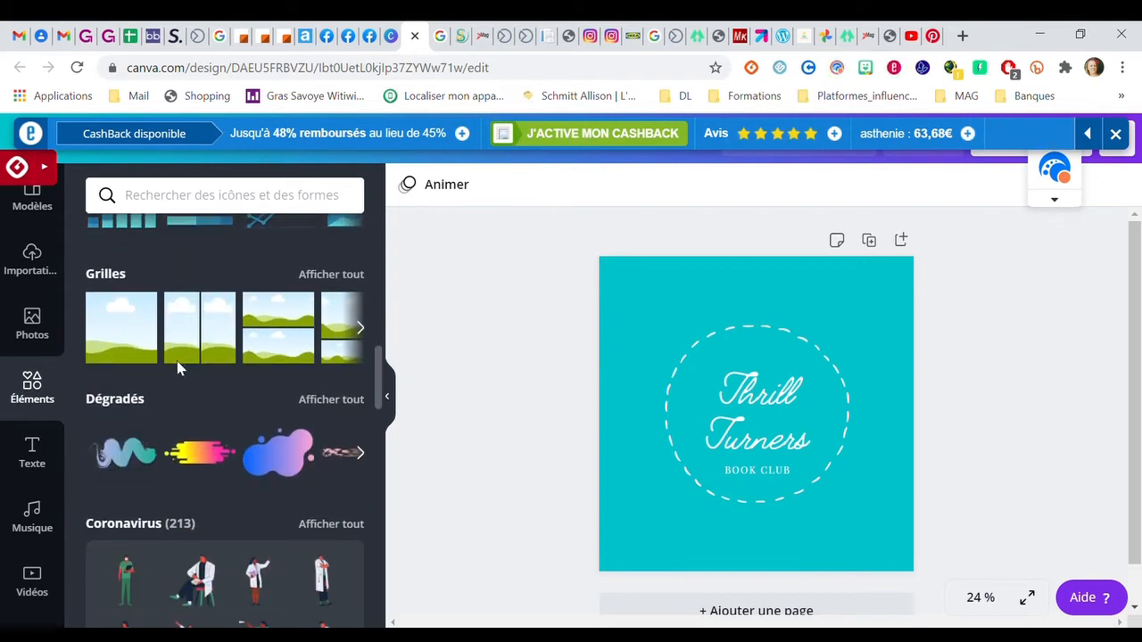
scroll(161, 437, down, 7)
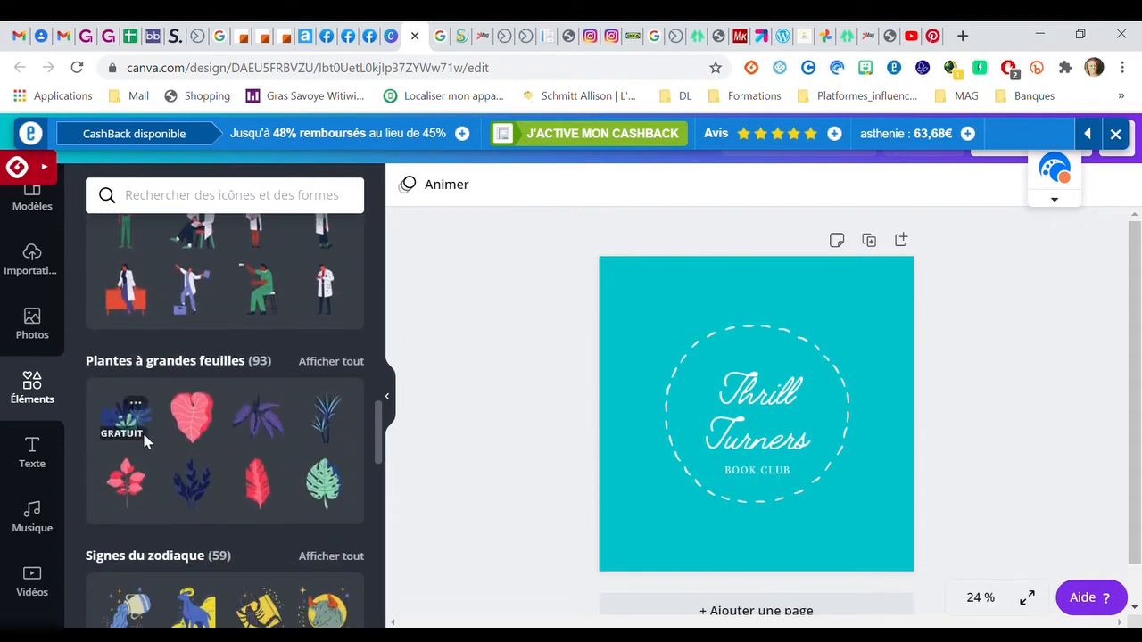
scroll(186, 492, down, 5)
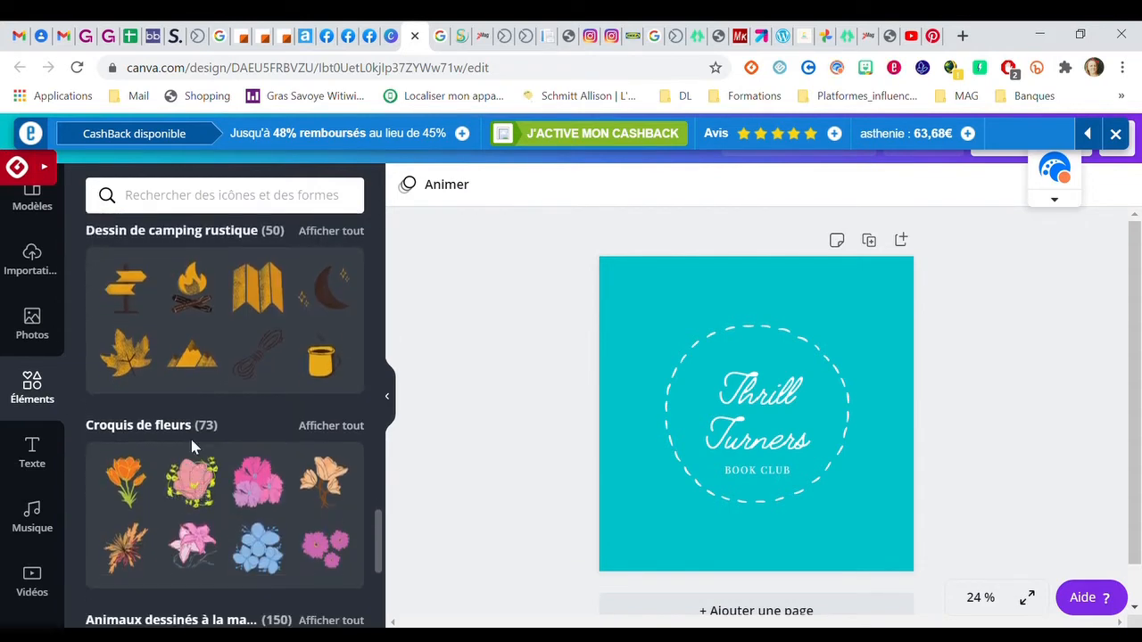
scroll(191, 464, up, 2)
scroll(192, 446, up, 12)
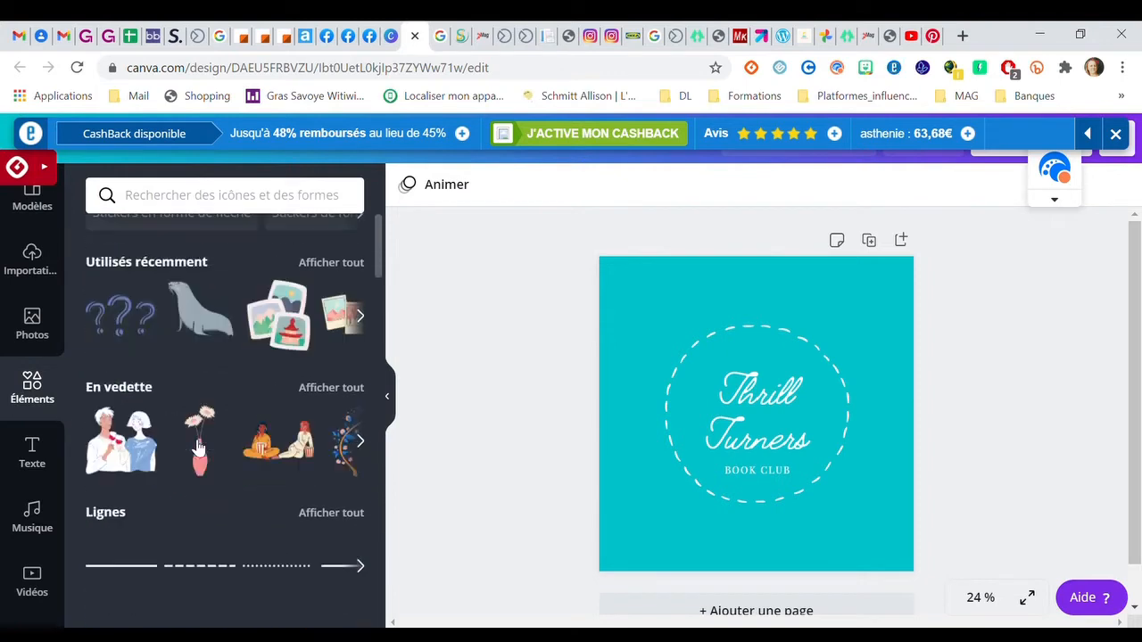
Step: Review the lines, shapes and illustrated collections in the elements library, and open the full "Animaux dessinés à la main" collection
scroll(125, 434, down, 6)
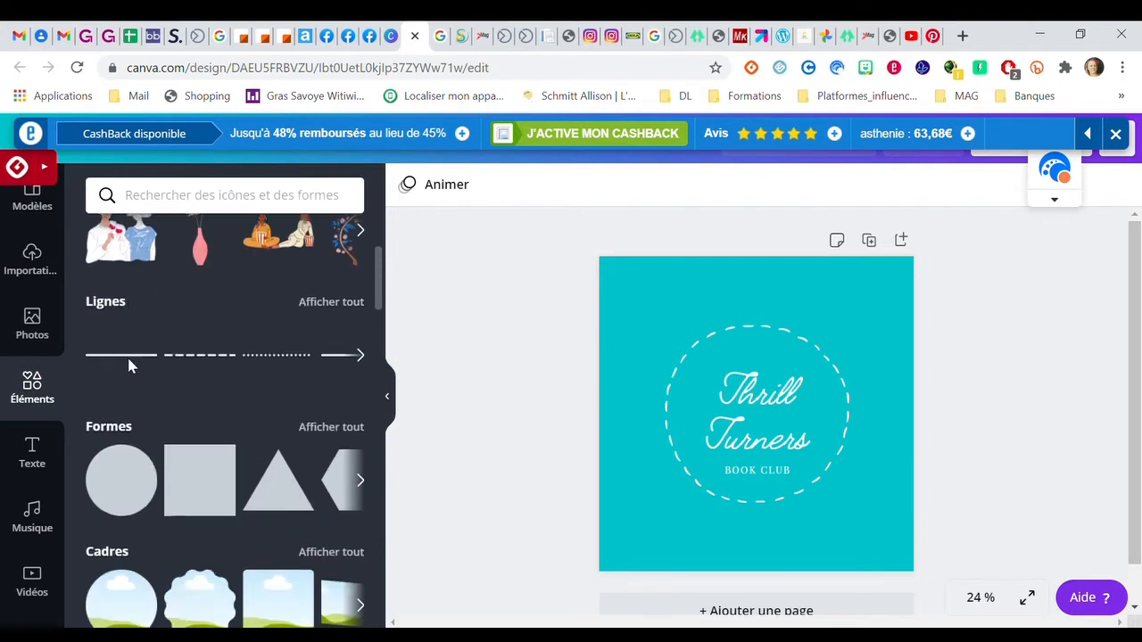
scroll(228, 421, down, 2)
scroll(268, 294, down, 2)
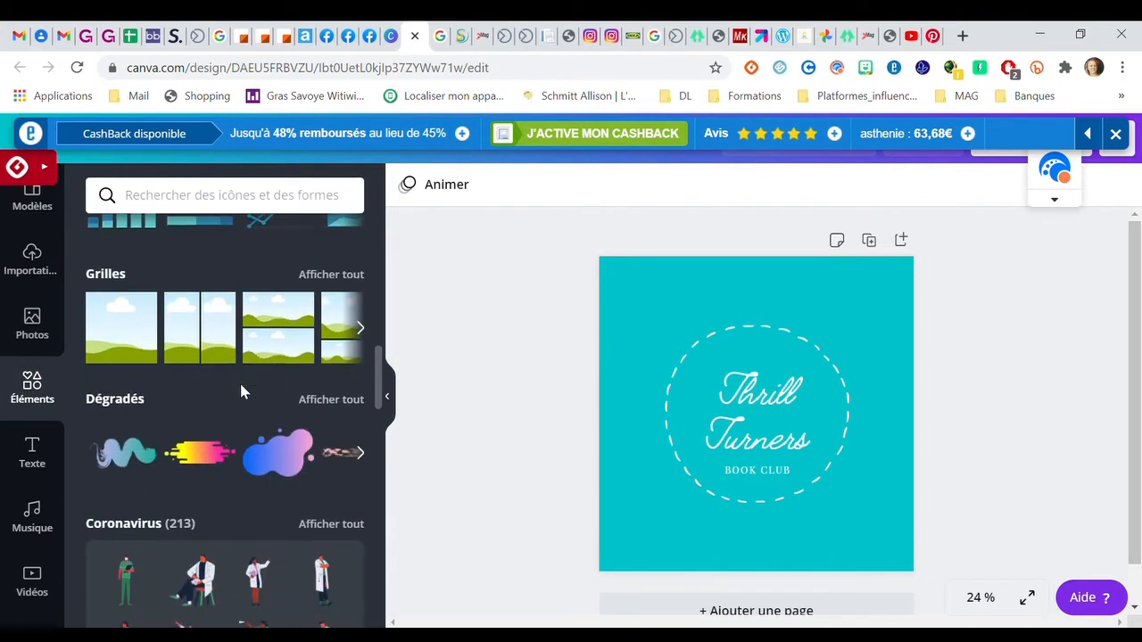
scroll(107, 344, down, 2)
scroll(143, 373, down, 1)
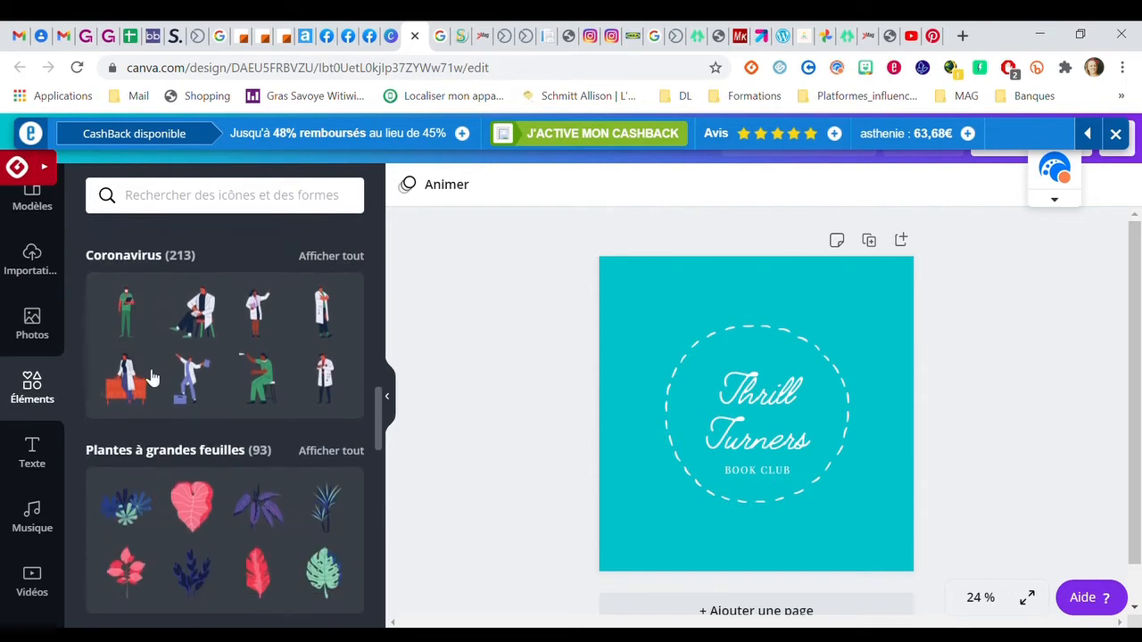
scroll(258, 369, down, 3)
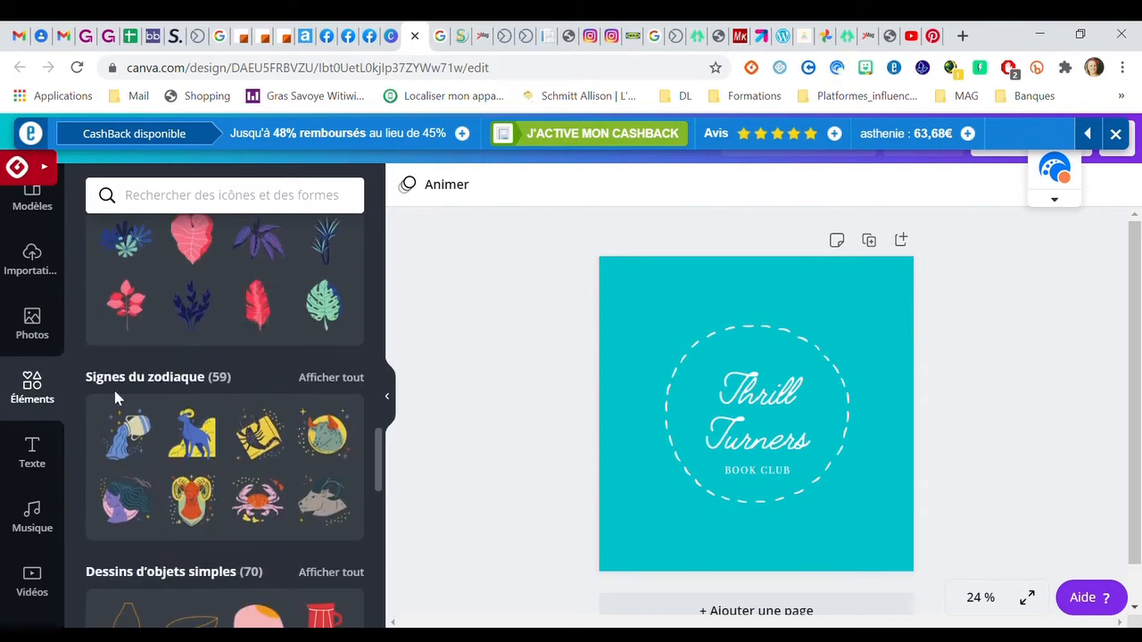
scroll(134, 395, down, 4)
scroll(150, 393, down, 10)
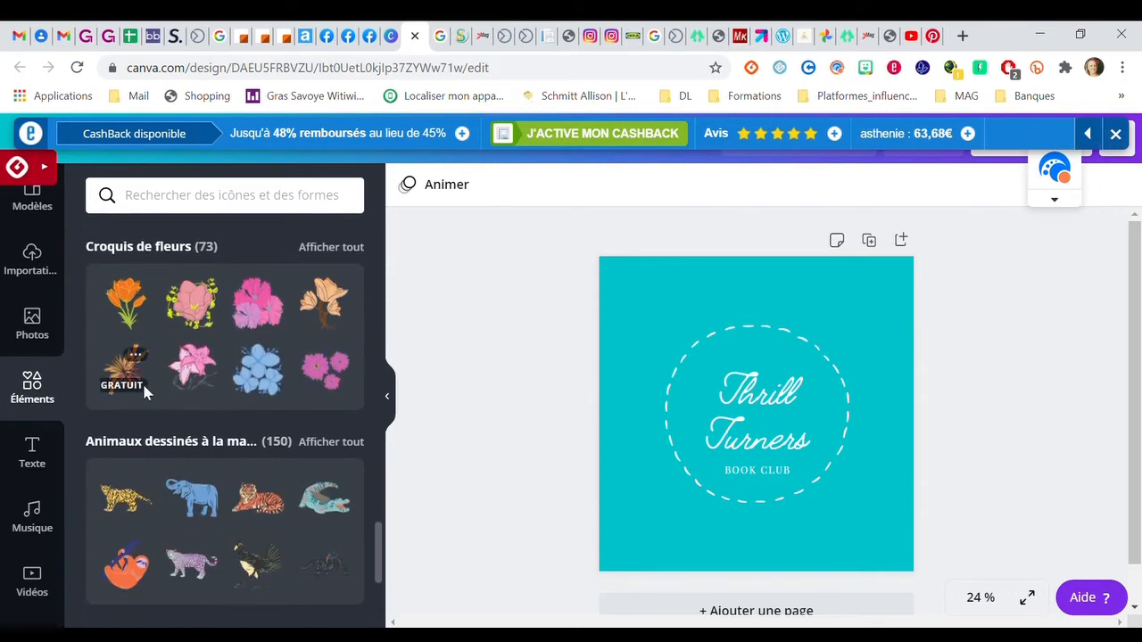
scroll(147, 392, down, 4)
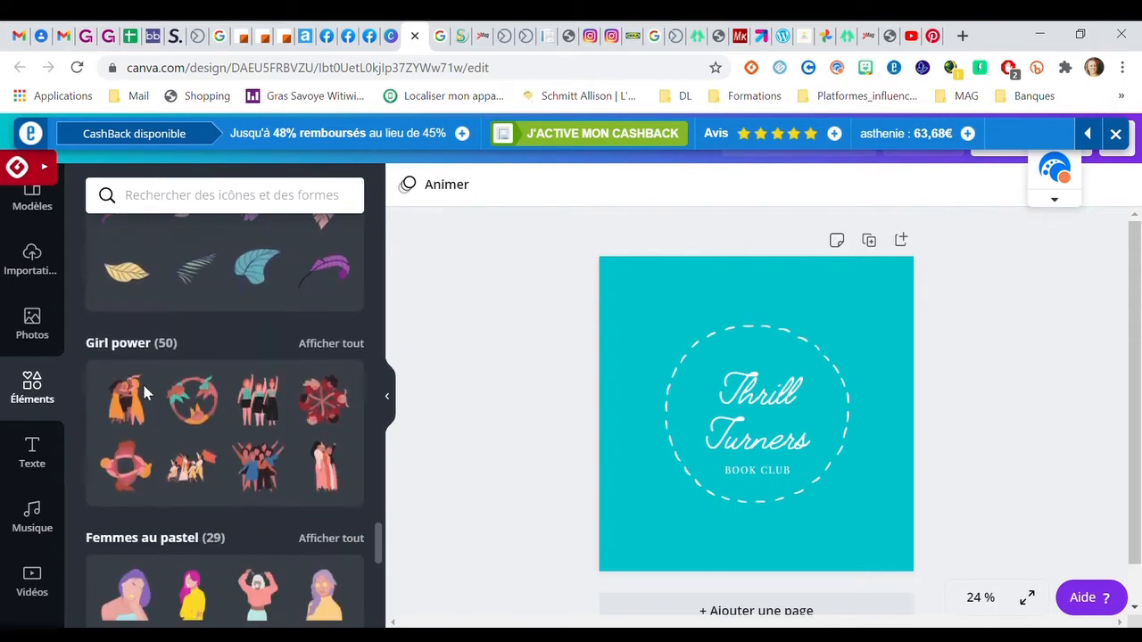
scroll(142, 381, up, 7)
scroll(142, 381, up, 3)
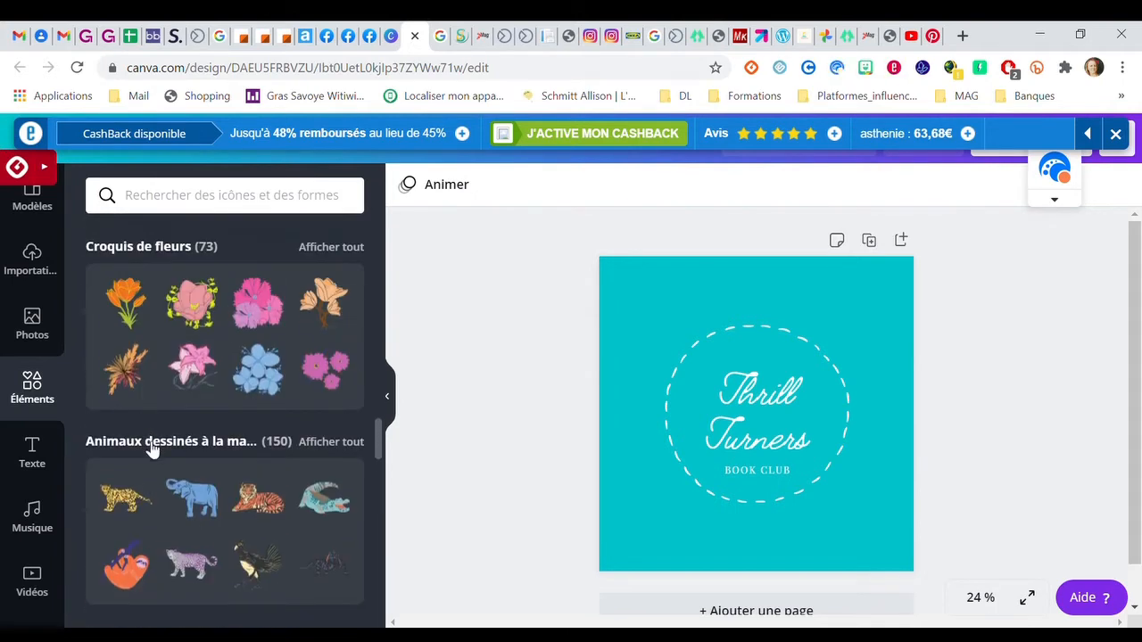
click(144, 439)
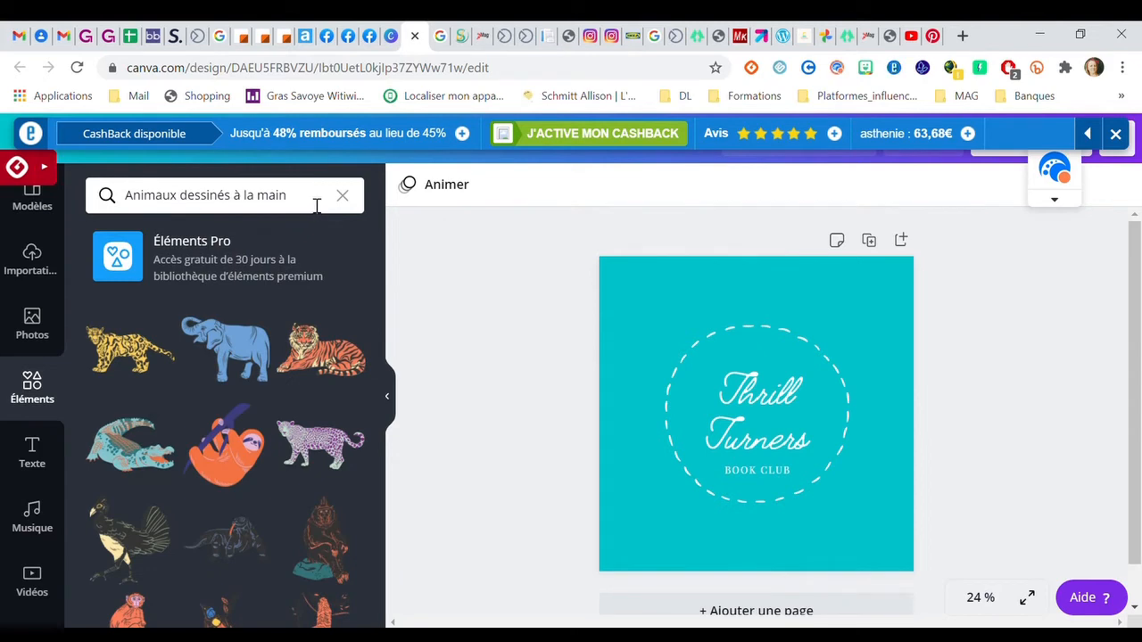
Step: Replace the elements search with "bébé" and look through the free and Pro illustrations
click(317, 206)
key(BackSpace)
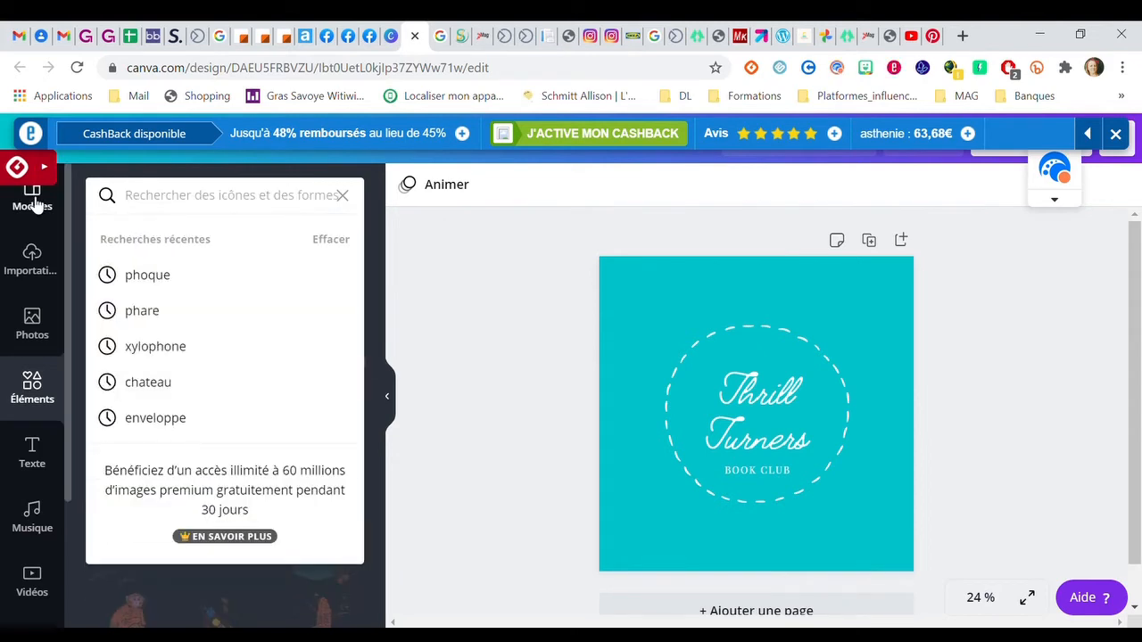
text(bébé)
key(Return)
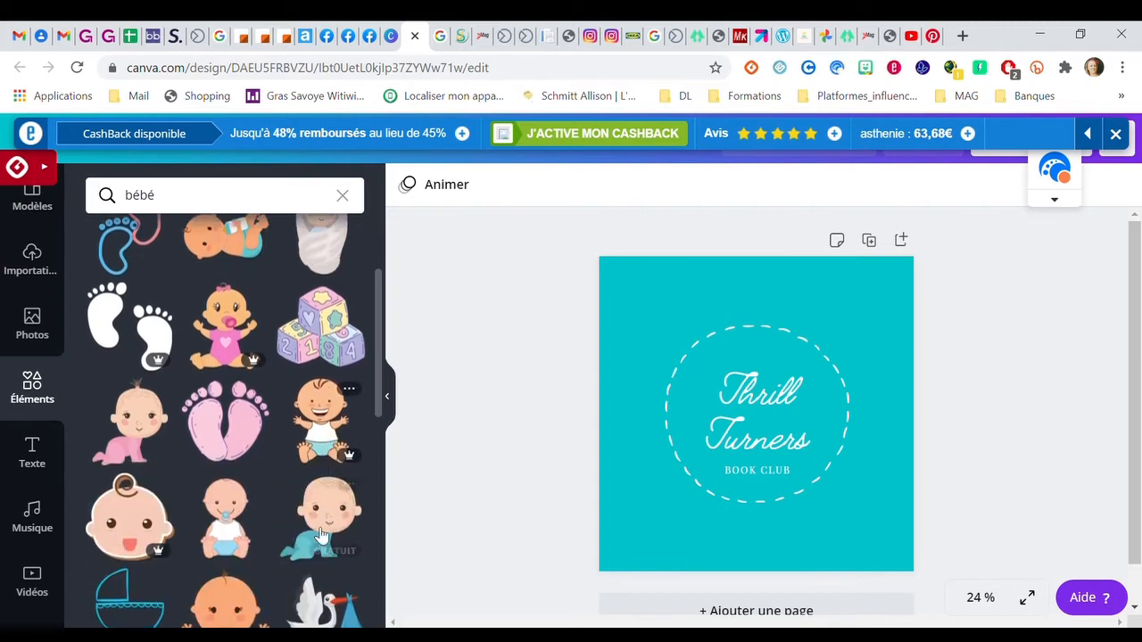
scroll(344, 438, down, 2)
scroll(234, 535, down, 1)
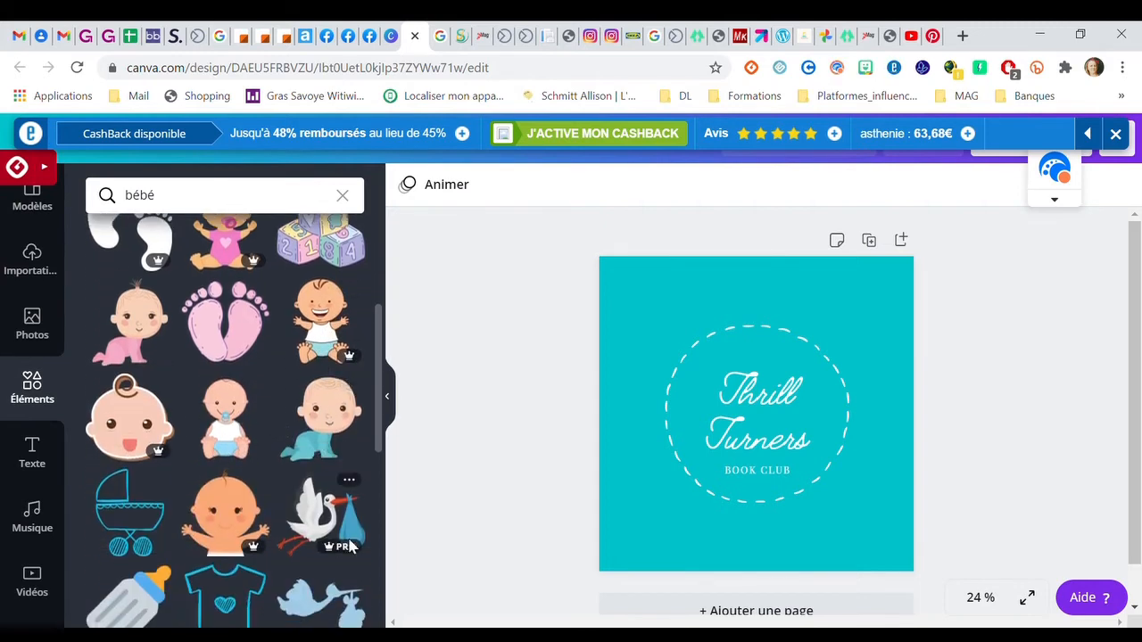
Step: Add a default title and a default subtitle text box to the logo page
click(32, 455)
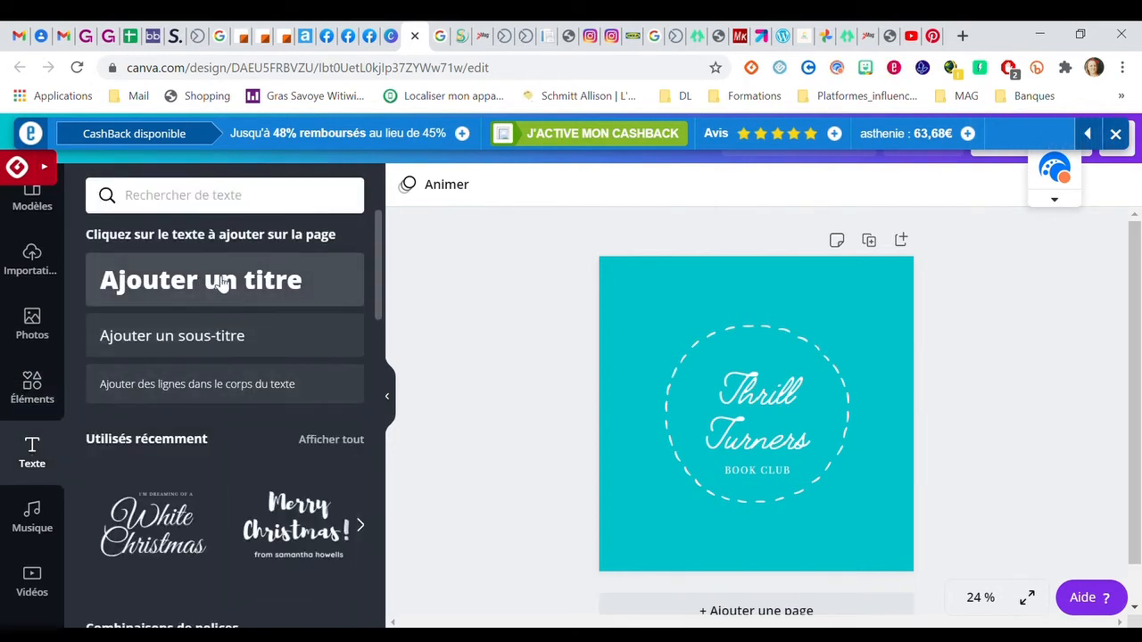
click(219, 280)
click(223, 339)
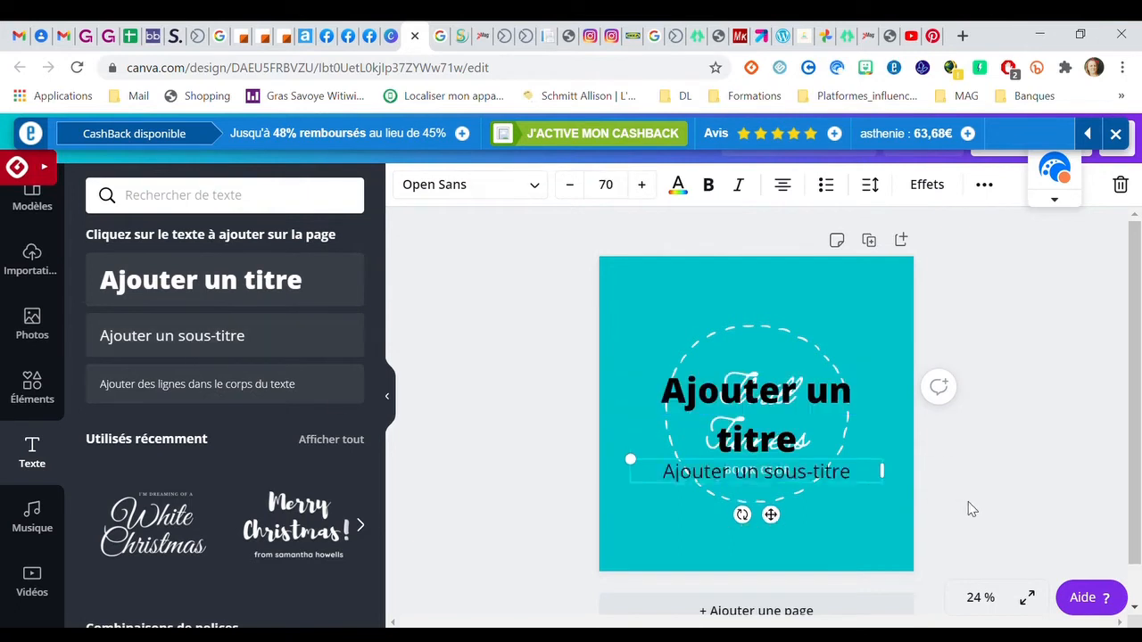
Step: Set the new title's font to Jimmy Script and its colour to white, and return to the text options
click(734, 406)
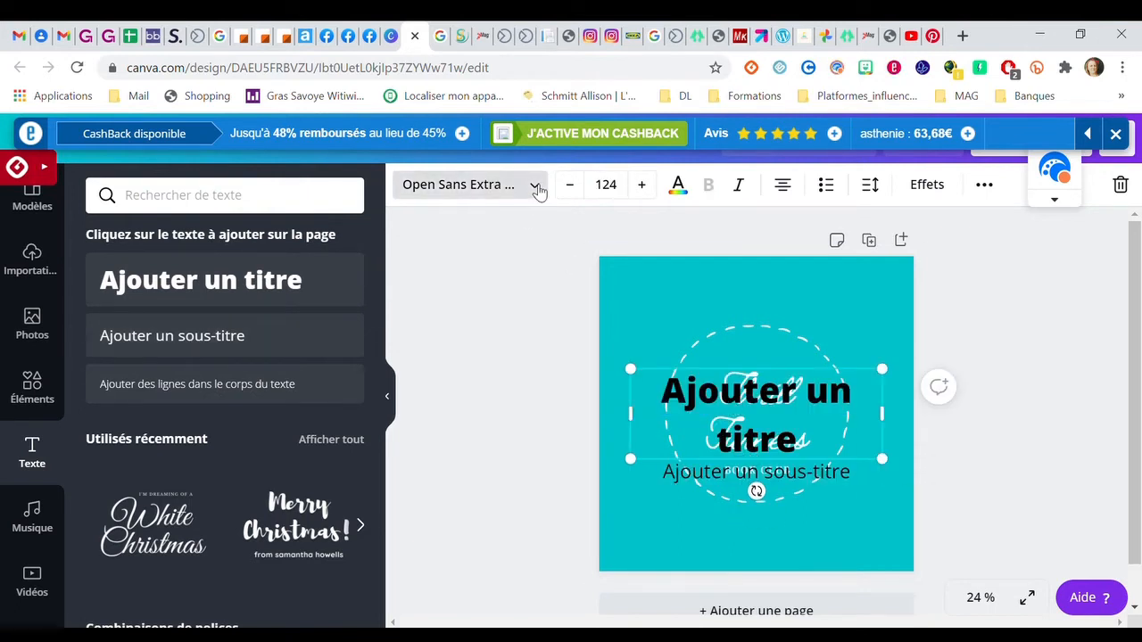
click(537, 189)
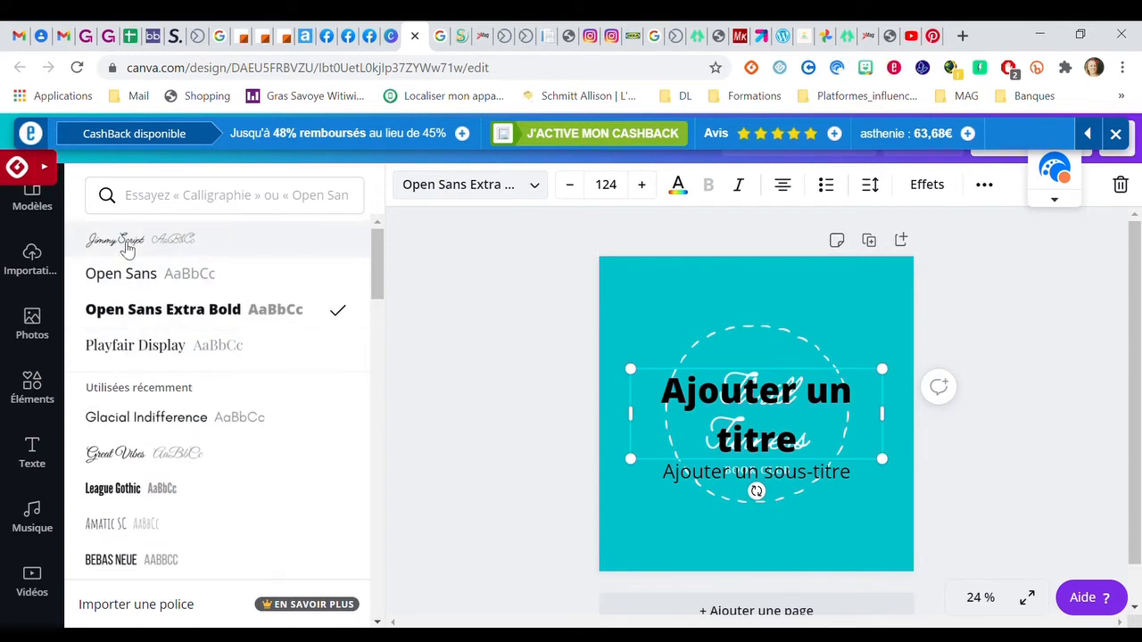
click(126, 249)
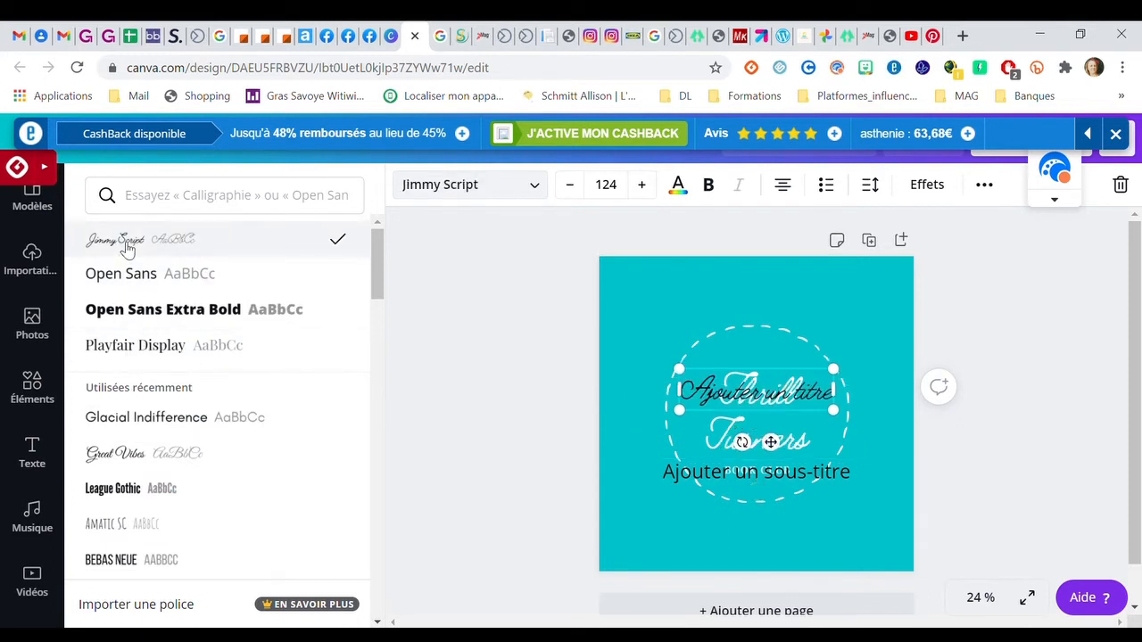
click(678, 186)
click(169, 364)
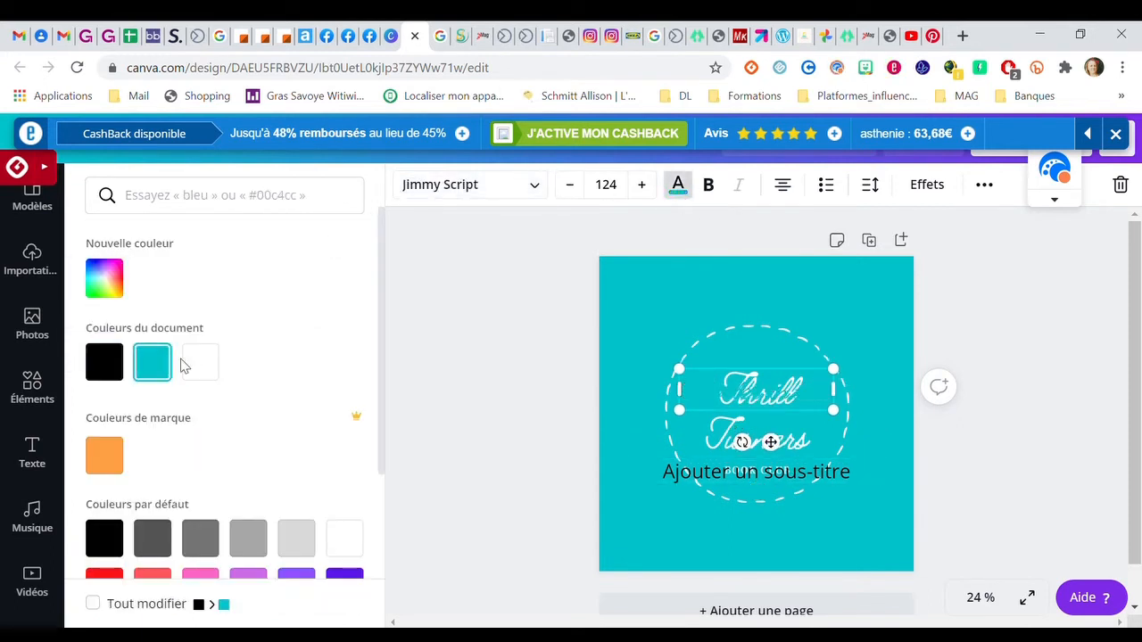
click(218, 364)
click(18, 446)
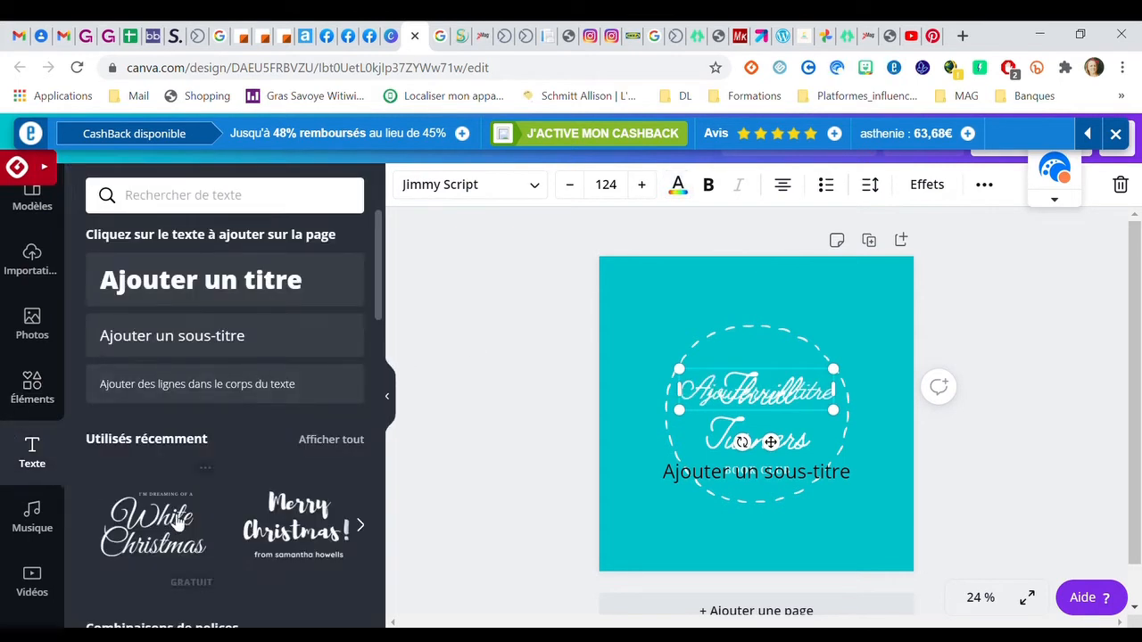
Step: Look through the recently used text designs and the font combinations in the text library
scroll(143, 377, down, 2)
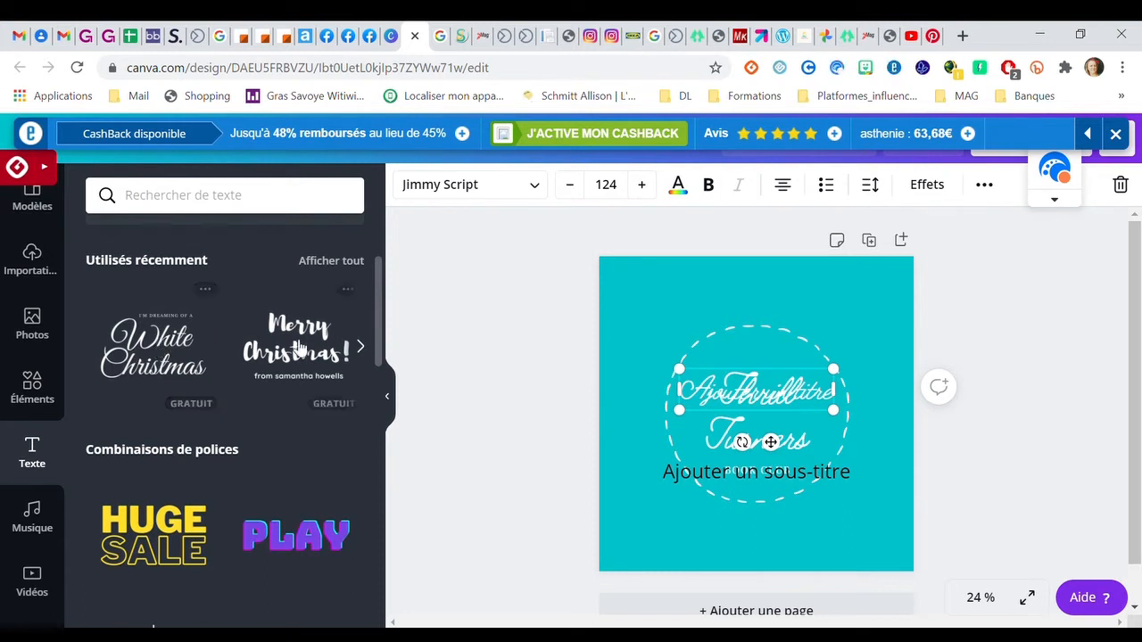
click(361, 348)
click(363, 350)
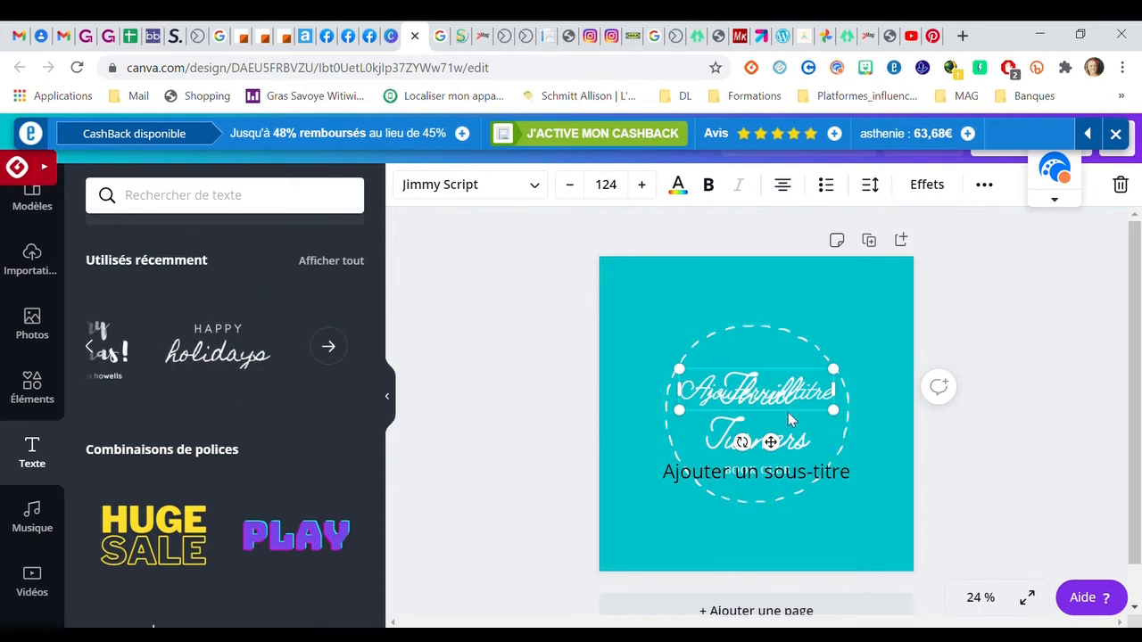
click(329, 346)
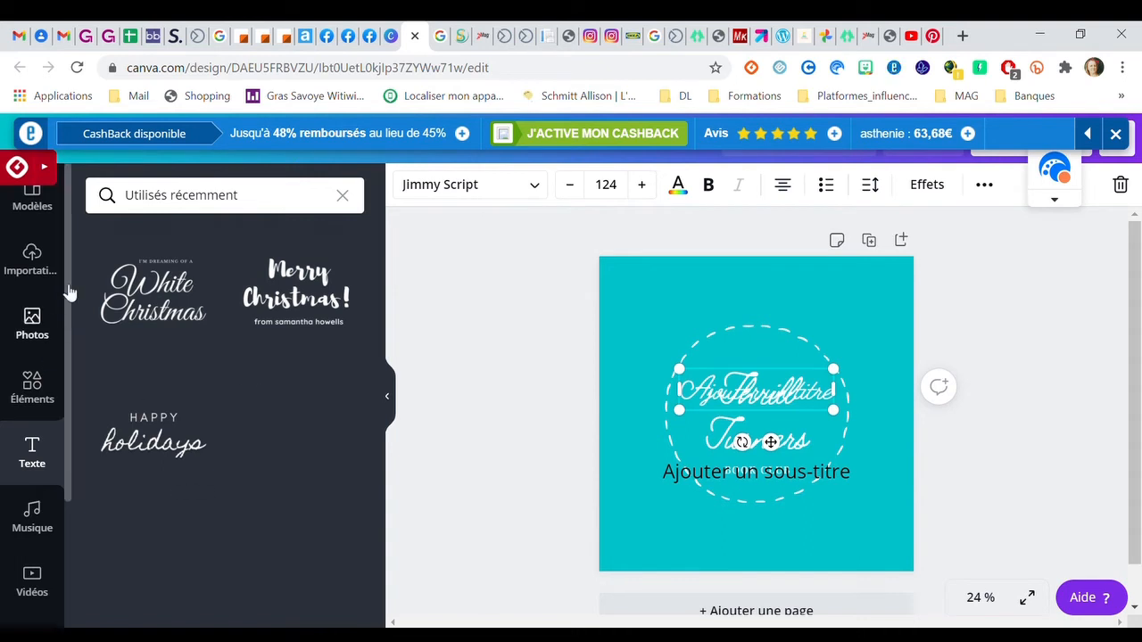
click(342, 196)
scroll(198, 366, down, 5)
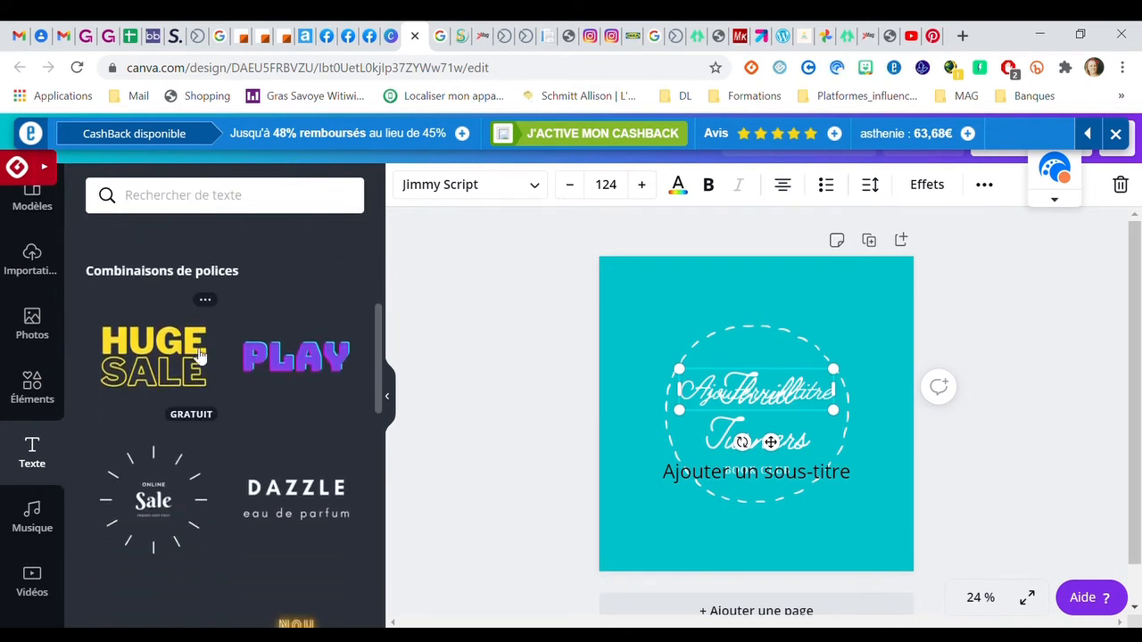
scroll(268, 375, down, 6)
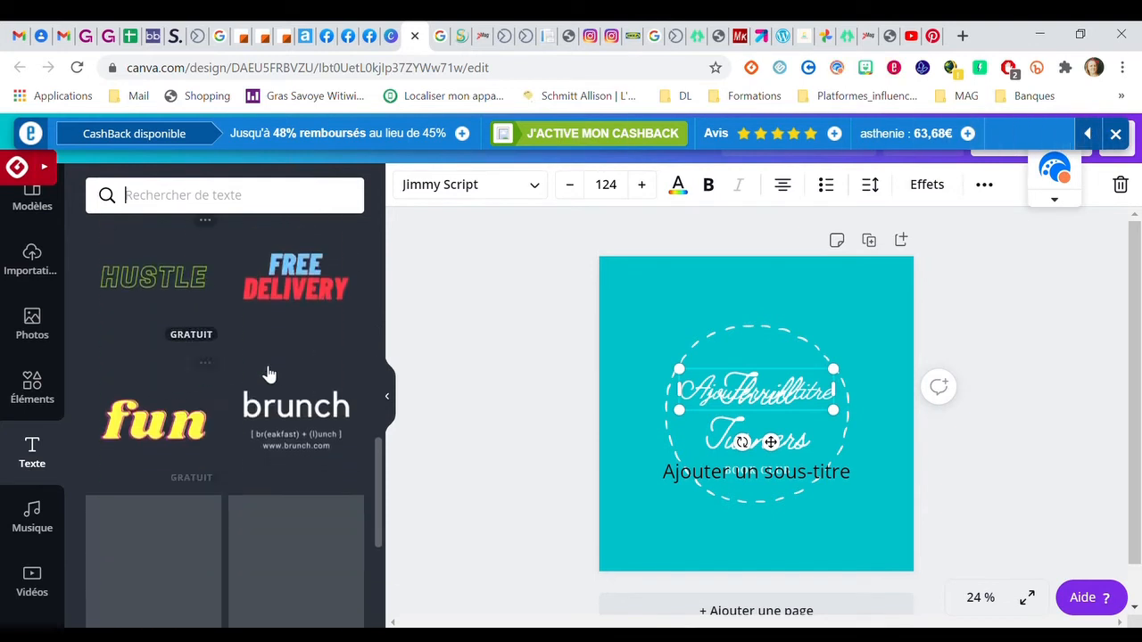
scroll(268, 373, down, 3)
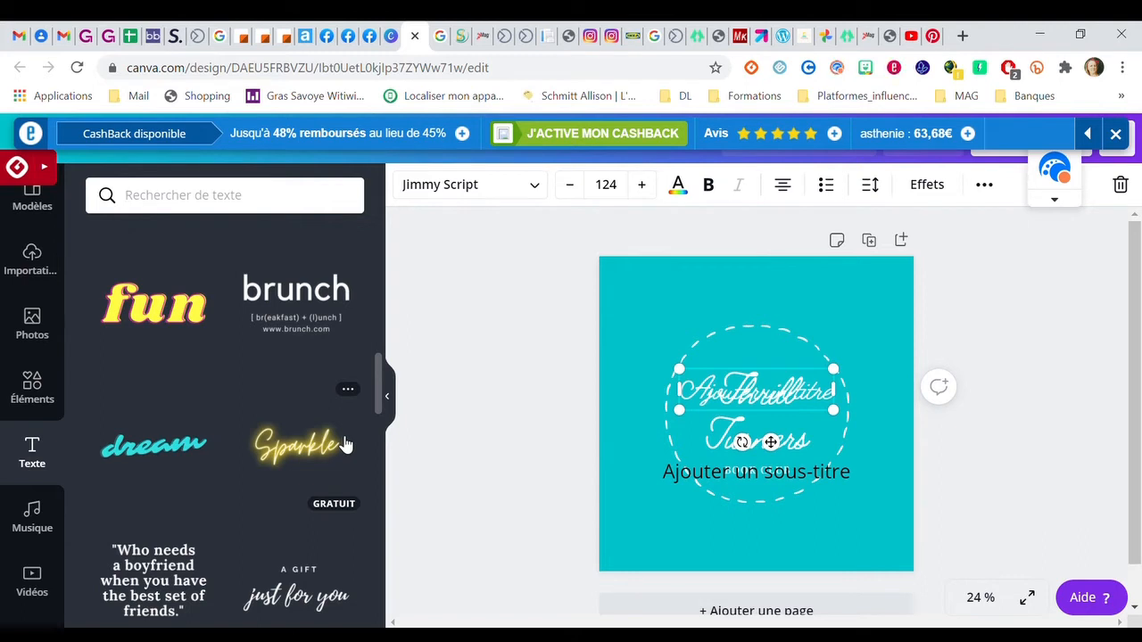
scroll(155, 476, down, 4)
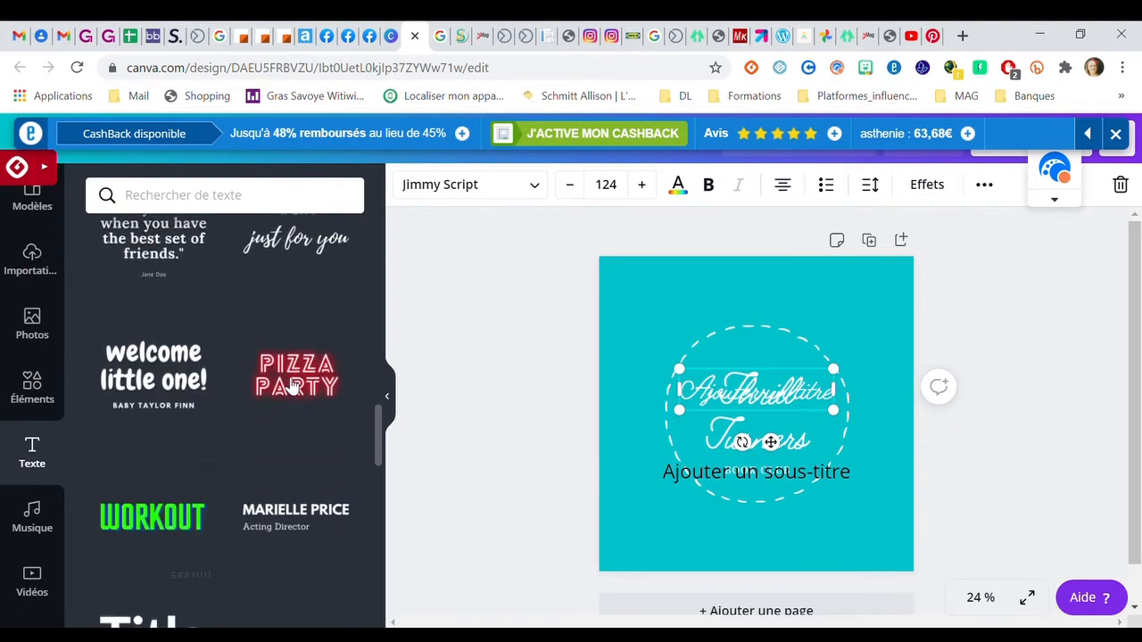
scroll(136, 520, down, 3)
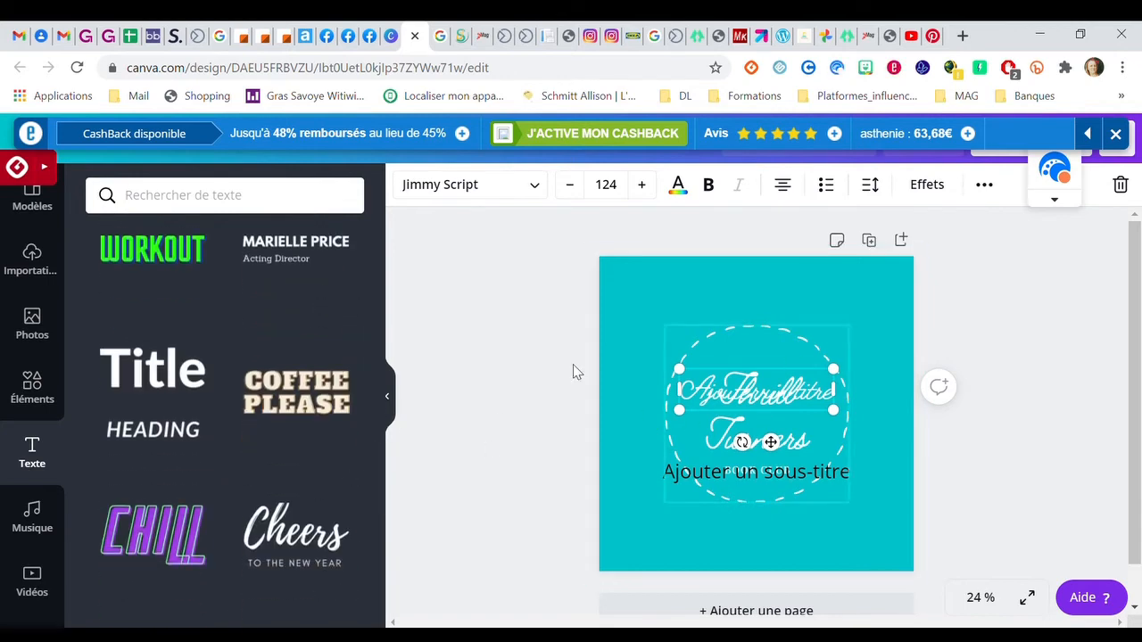
scroll(166, 438, down, 1)
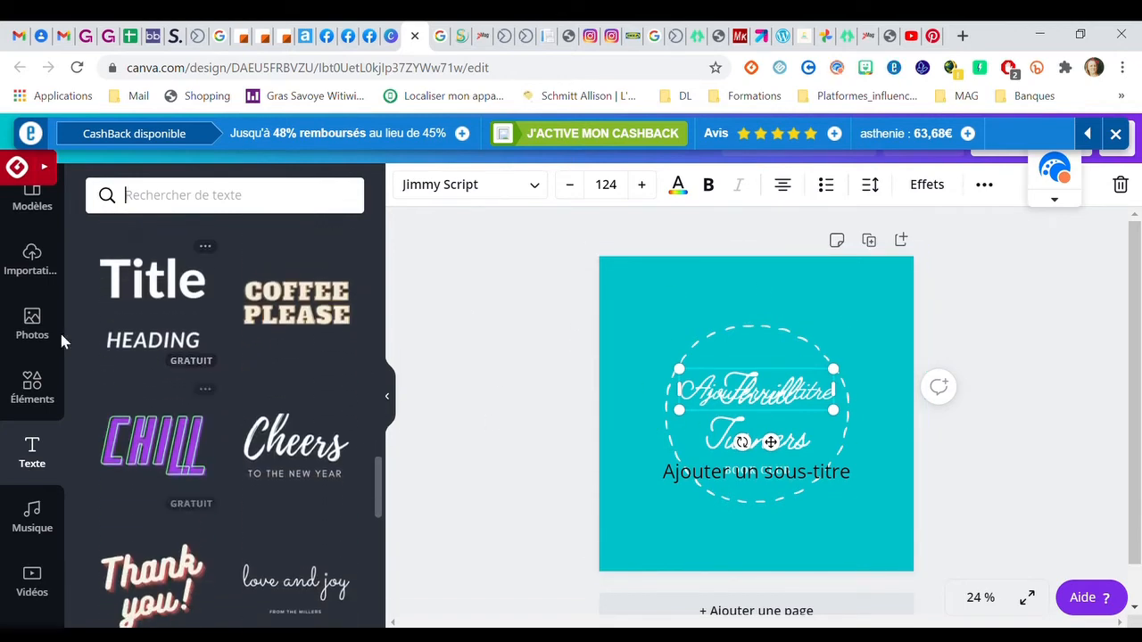
Step: Look through the tracks in the music library and open the video library
click(35, 519)
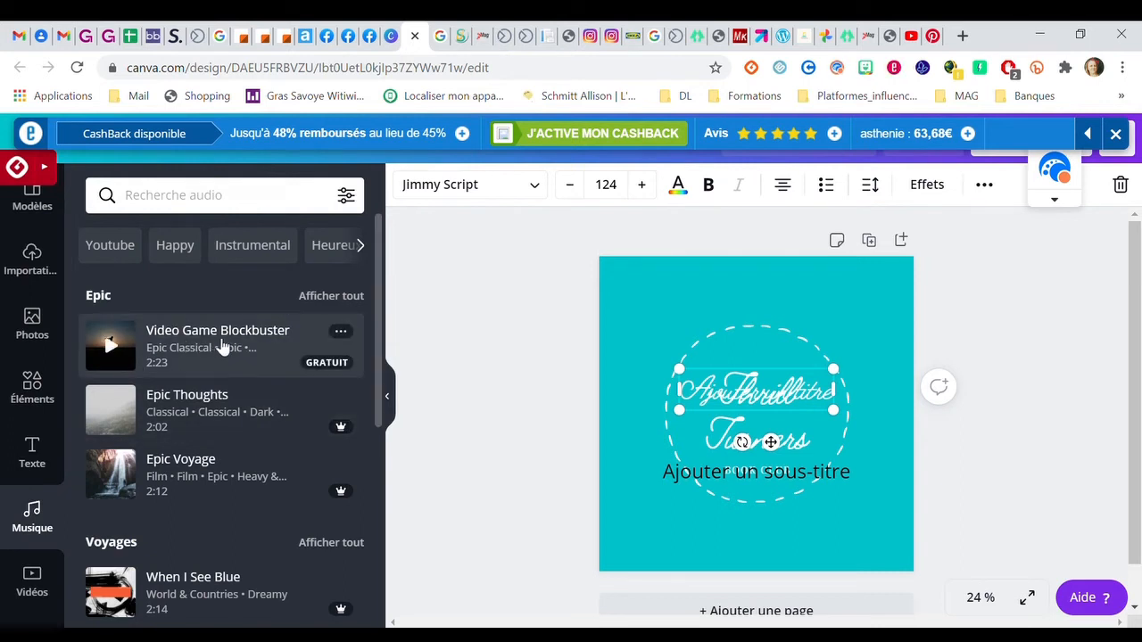
scroll(33, 572, down, 2)
click(33, 581)
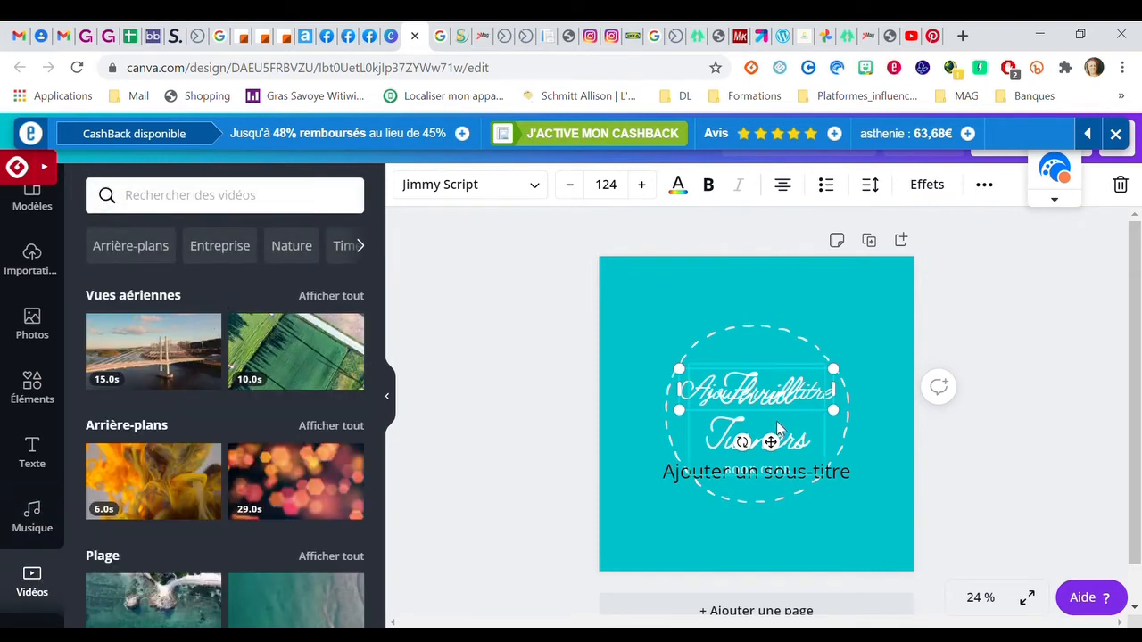
Step: Remove the added title and subtitle, the "Thrill Turners" text and the dashed circle from the turquoise logo page
double_click(756, 393)
key(BackSpace)
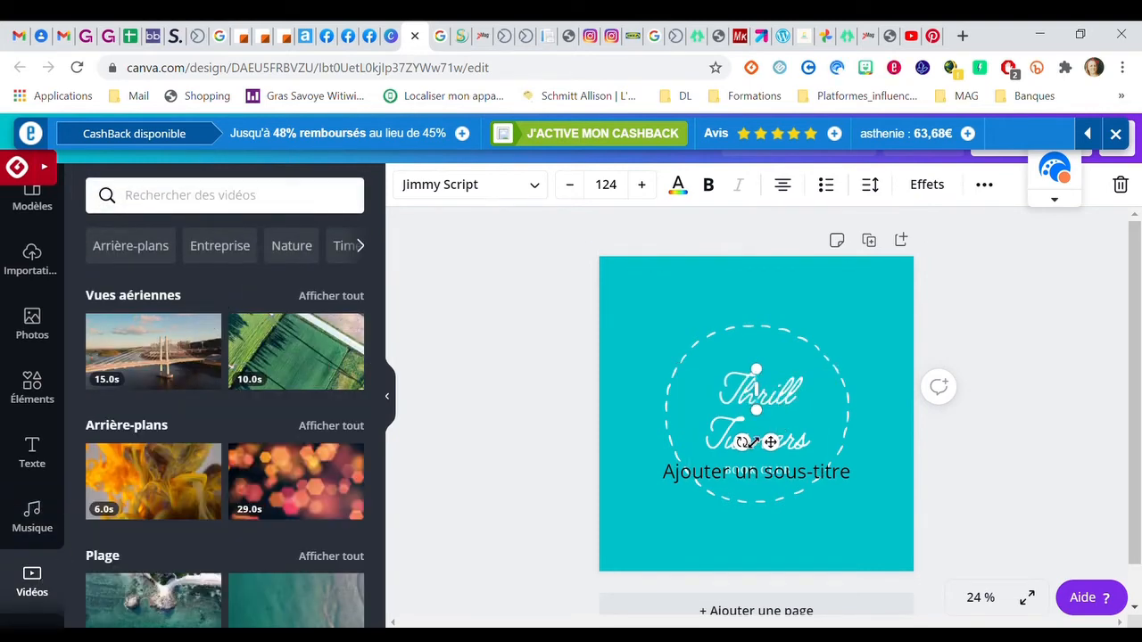
click(720, 484)
key(Delete)
click(748, 432)
key(Delete)
click(748, 470)
click(729, 339)
key(Delete)
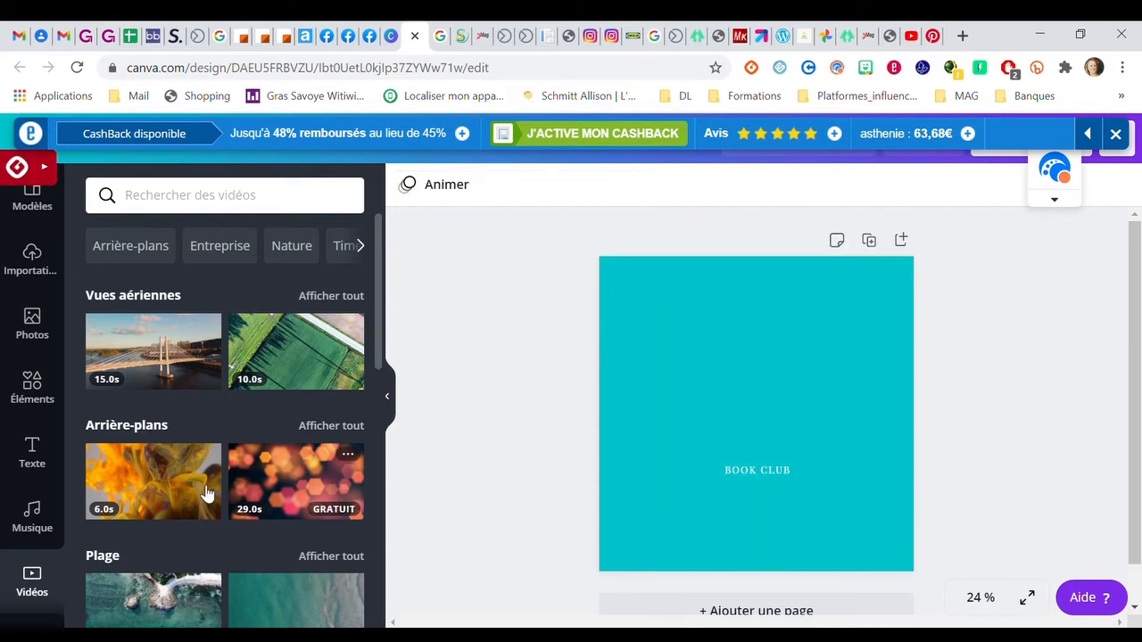
Step: Add the 10-second aerial video of green fields to the page, and return to the template library
click(296, 350)
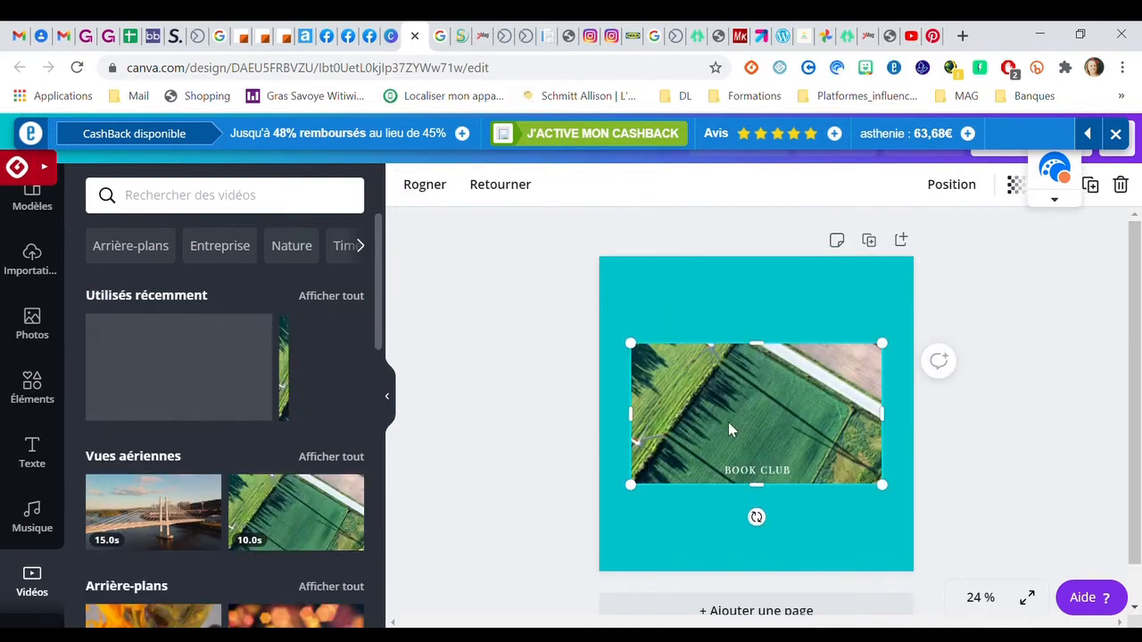
click(757, 413)
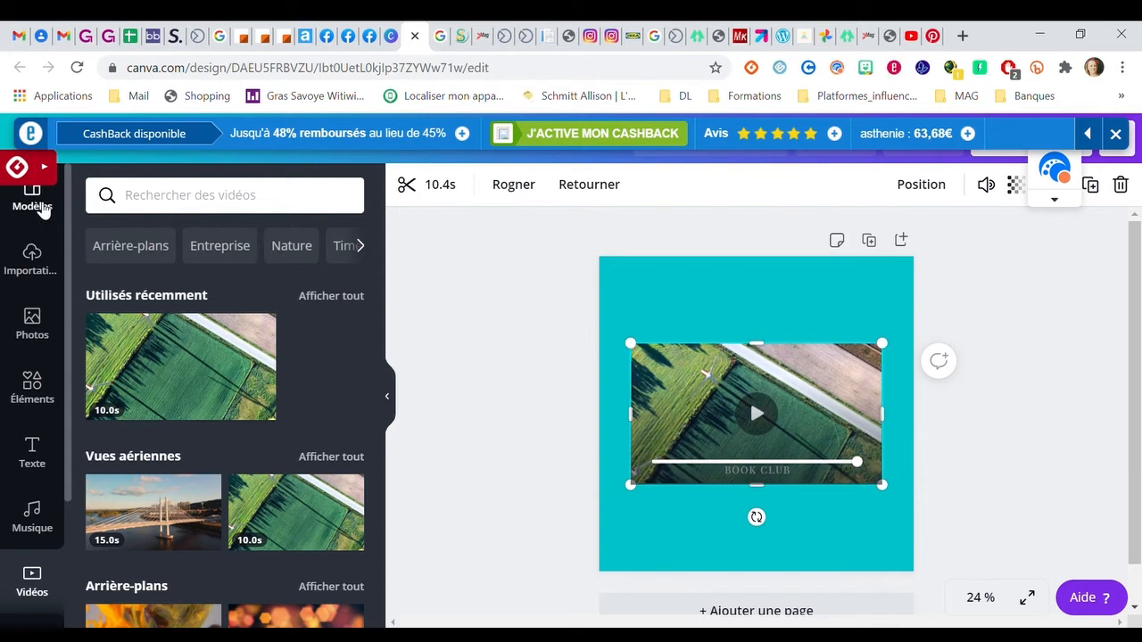
click(32, 198)
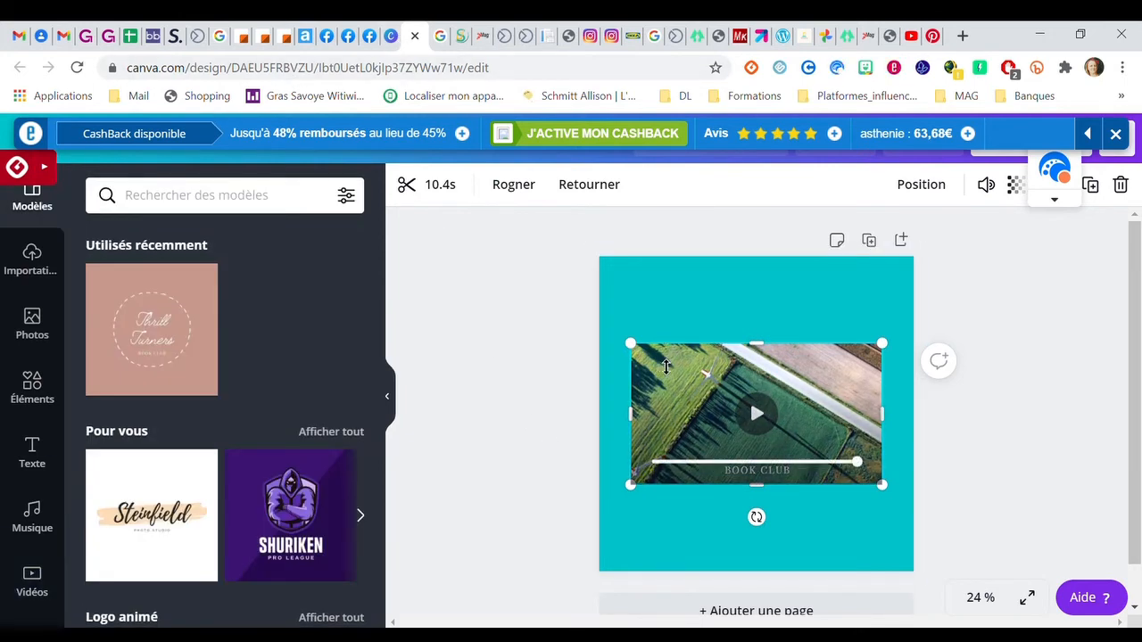
Step: Try resizing the field video and moving it to the page's upper-left area, and delete it
drag(660, 331, 660, 295)
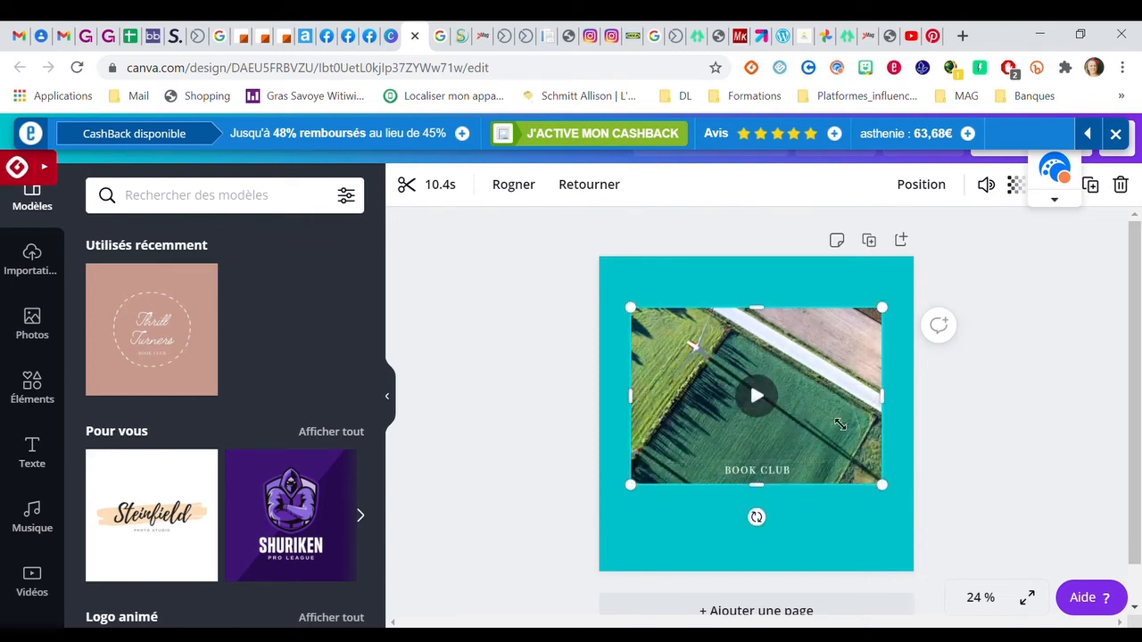
drag(840, 424, 763, 370)
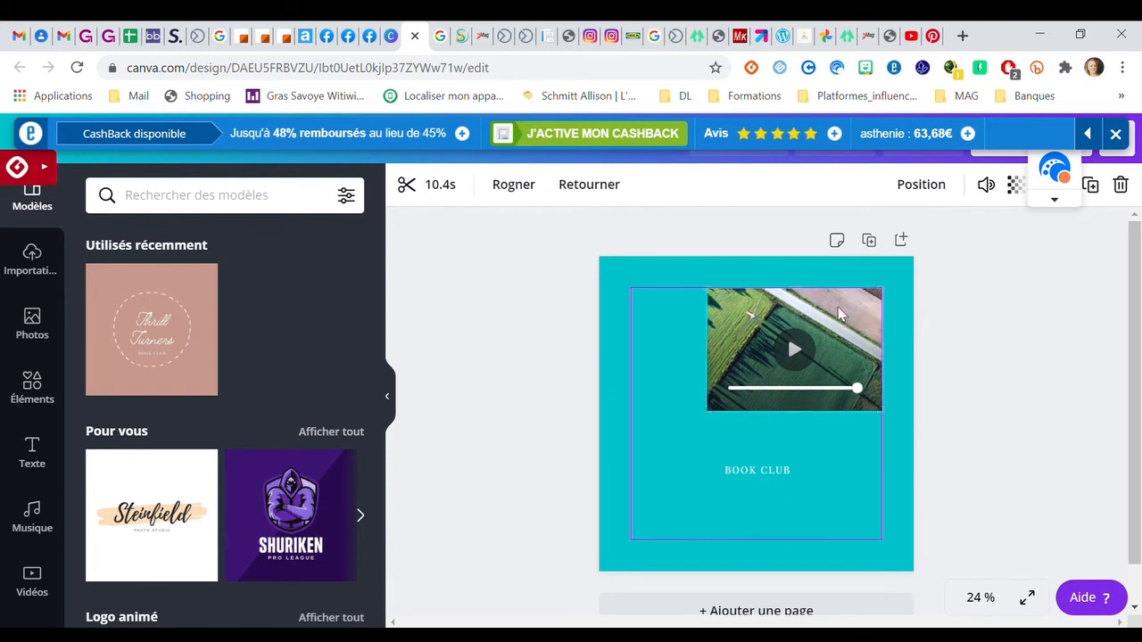
drag(842, 312, 748, 314)
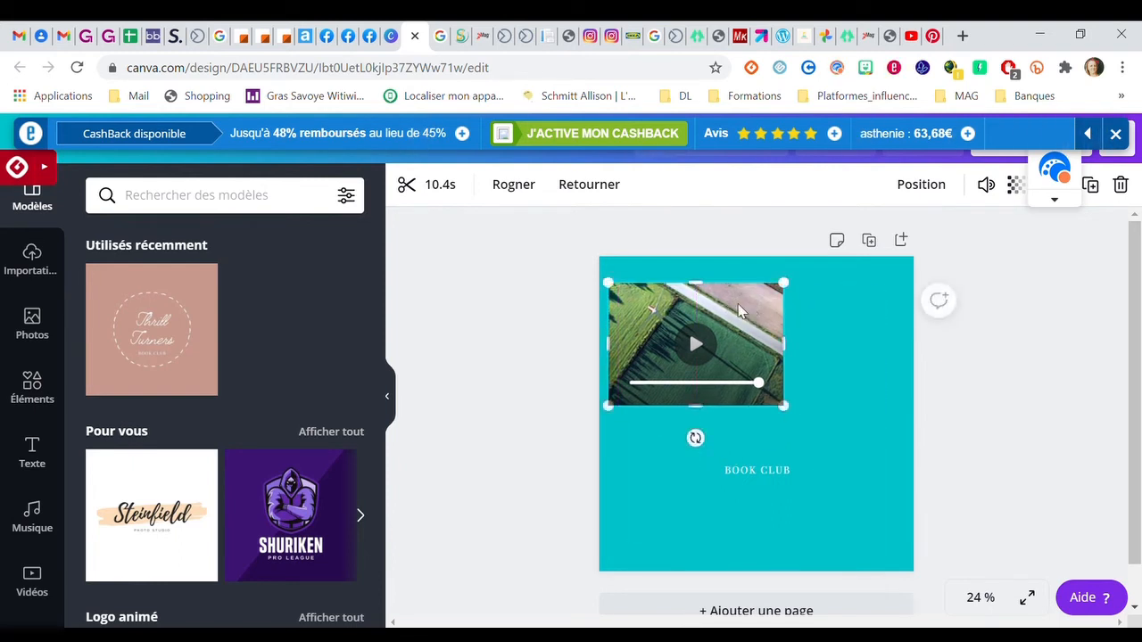
key(Delete)
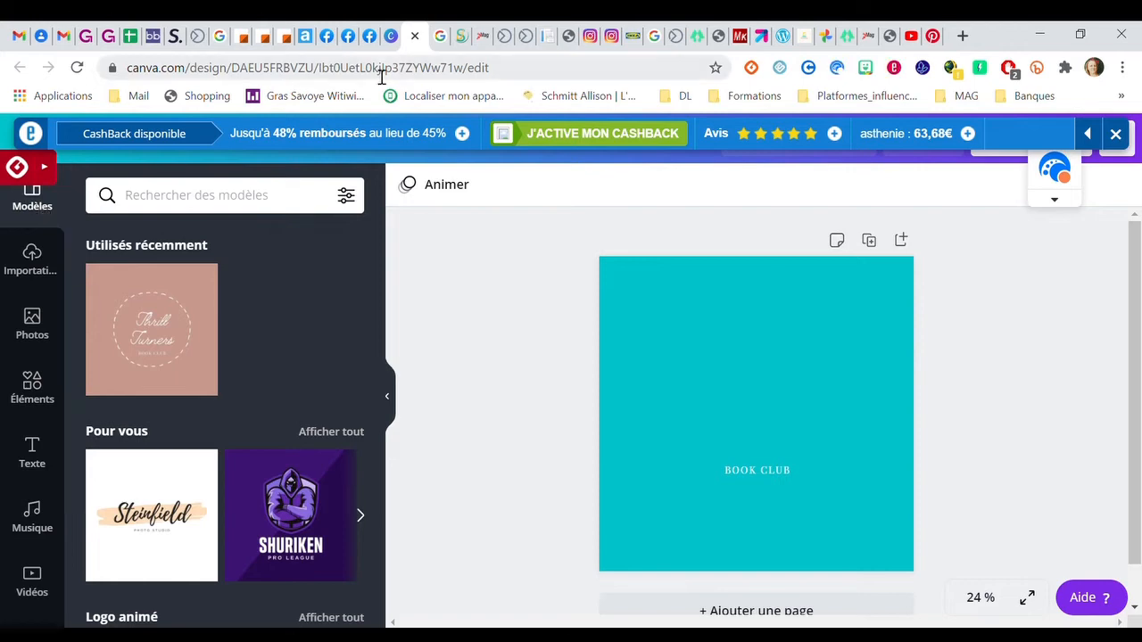
Step: Return to the logo template gallery, close the Pink Circle template preview and create a blank logo design
click(389, 36)
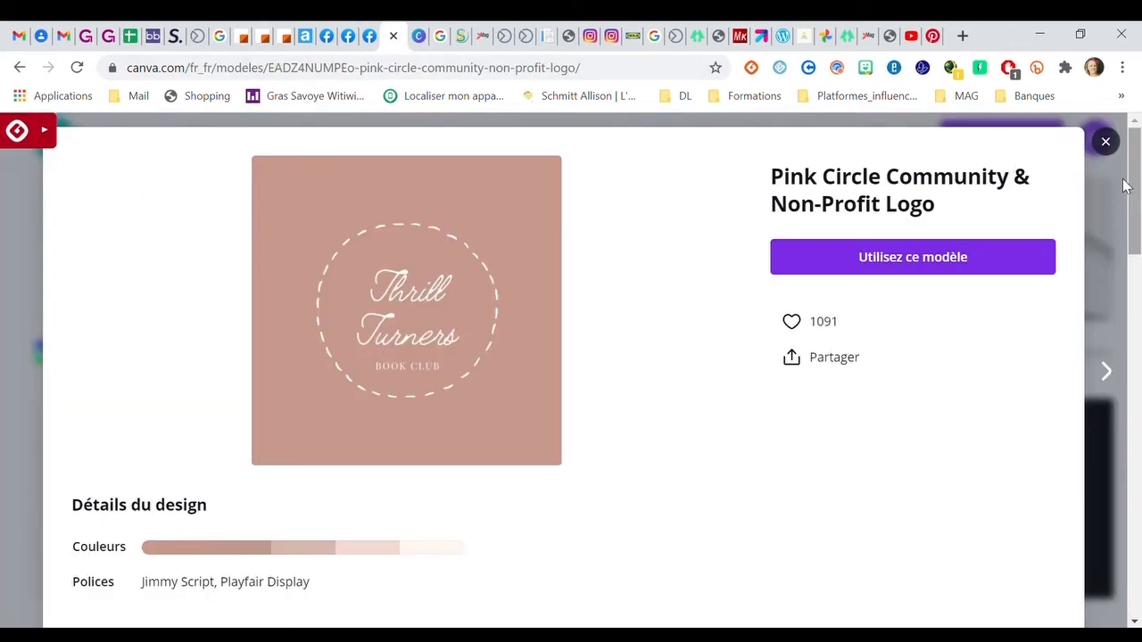
click(1119, 169)
scroll(134, 464, down, 1)
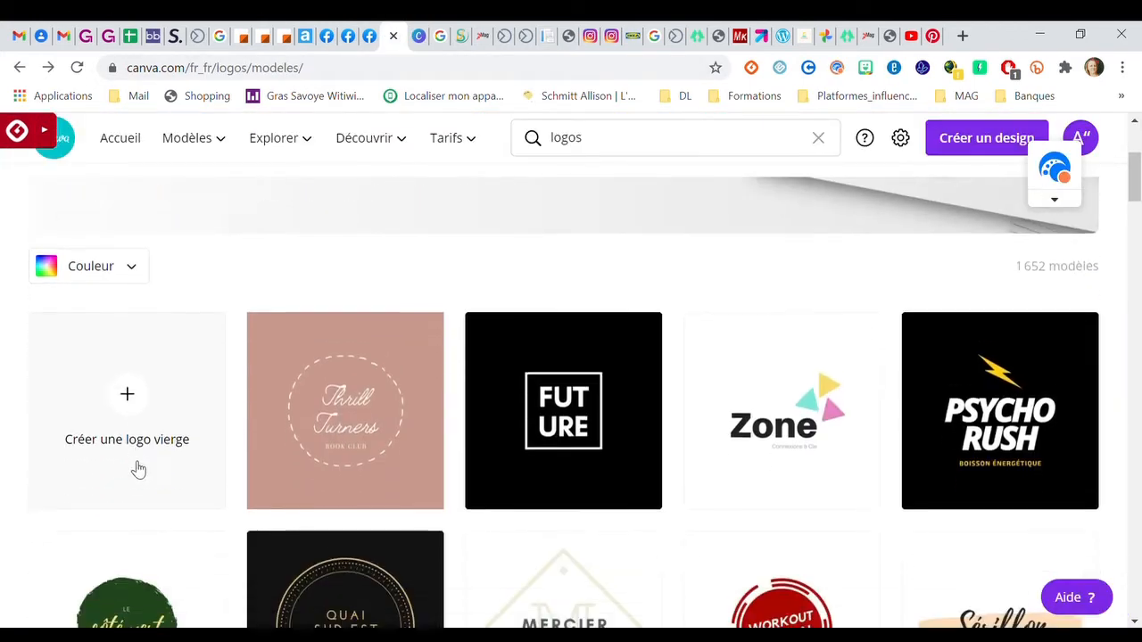
click(128, 393)
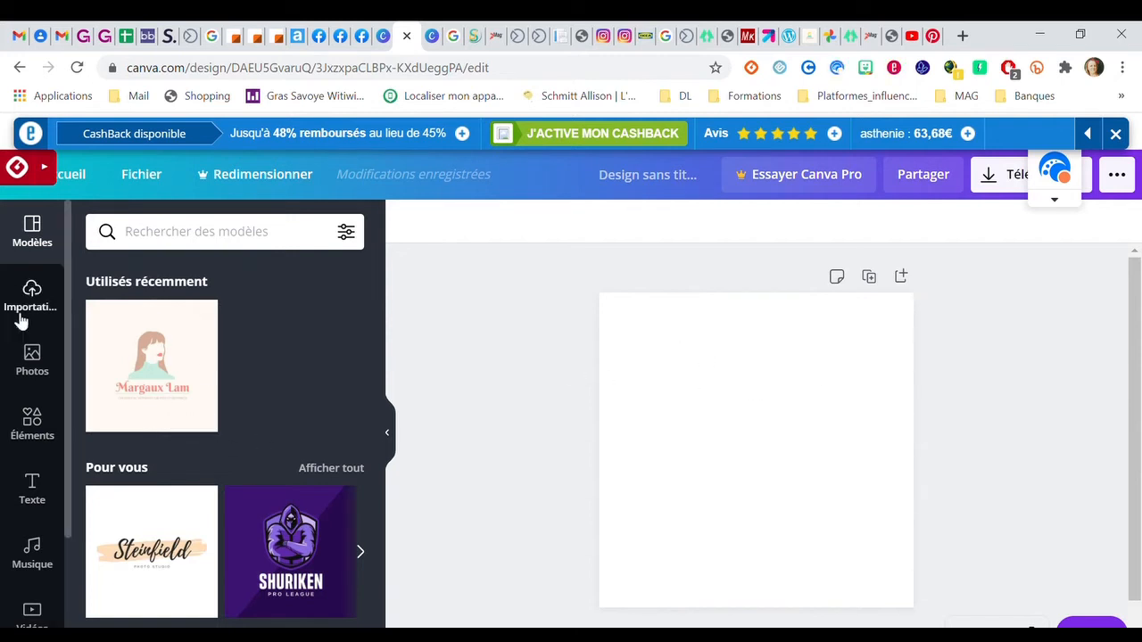
Step: Add the recently used illustration of three travel photos to the blank logo and set the page background to the orange brand colour
click(31, 425)
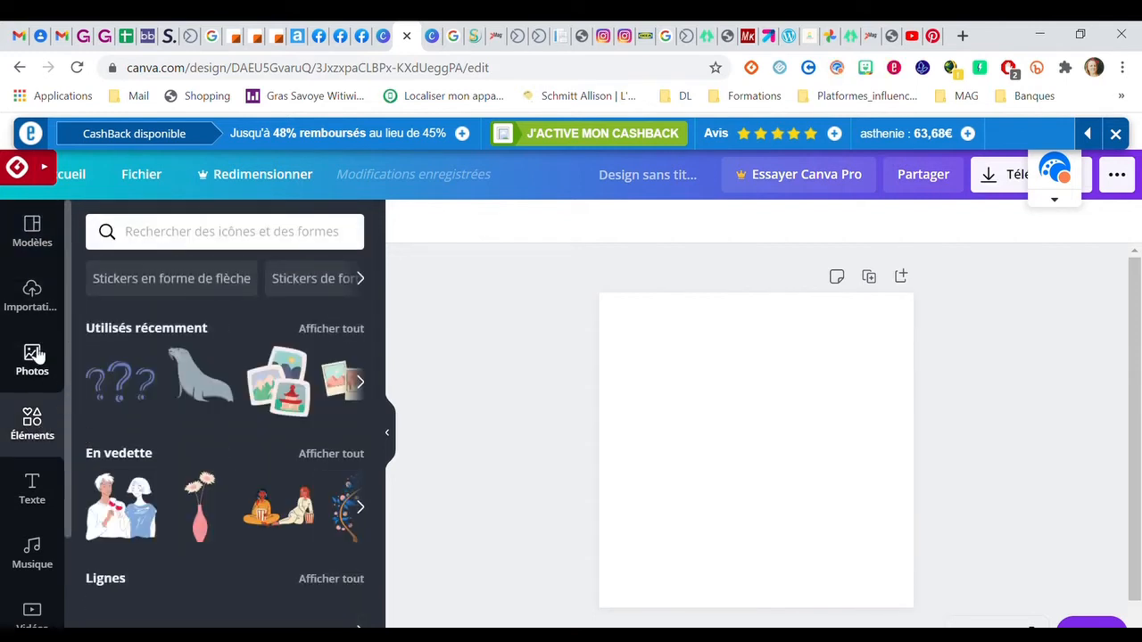
click(265, 392)
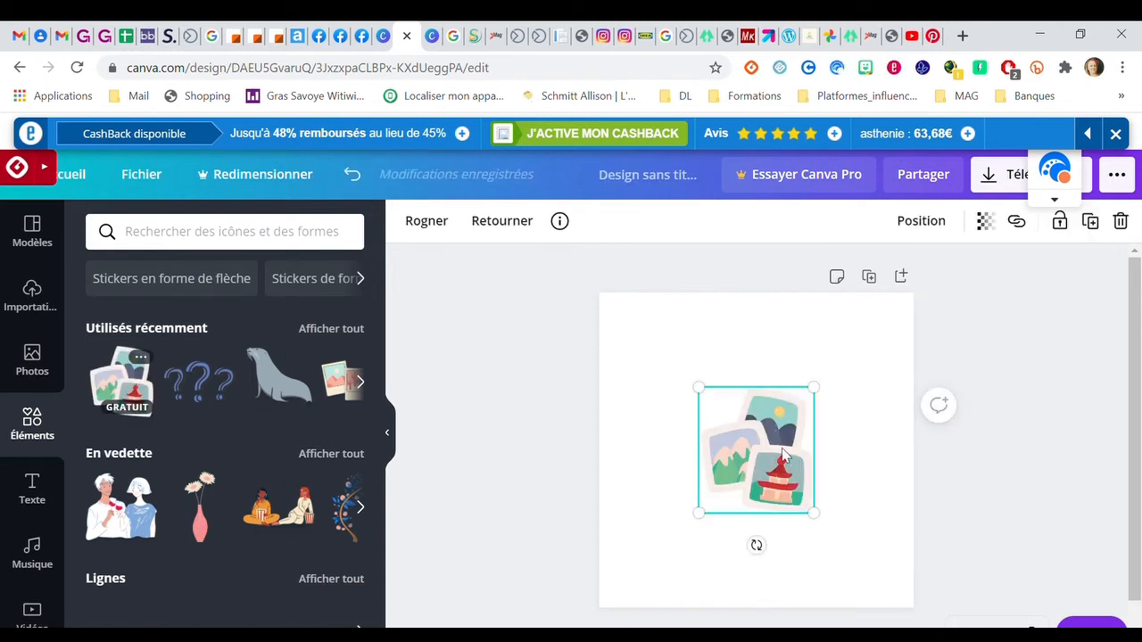
click(645, 349)
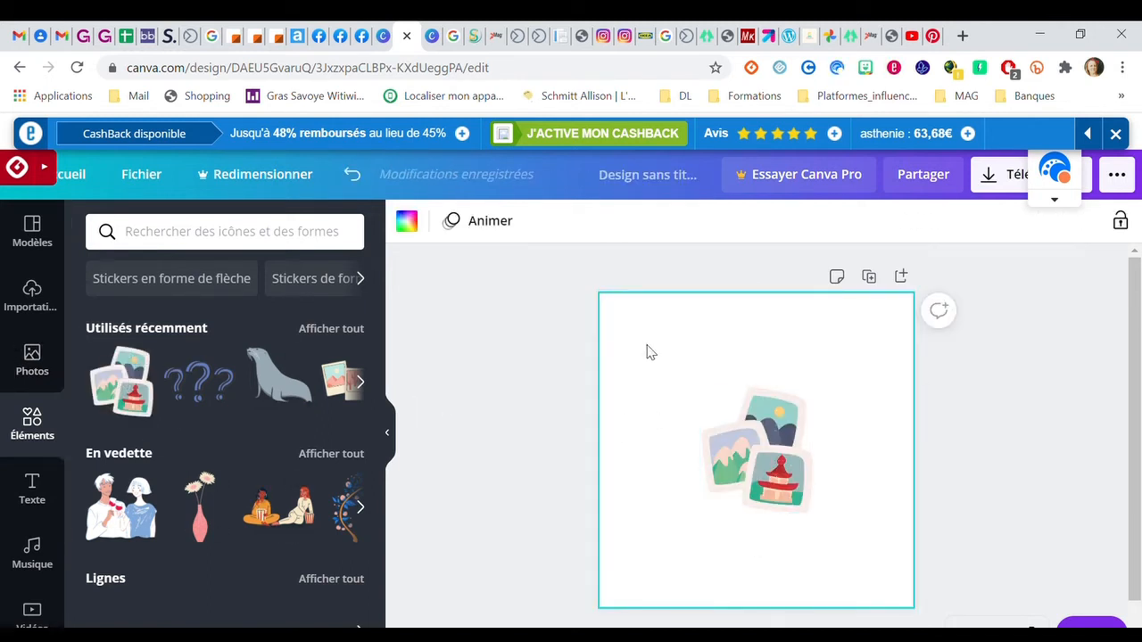
click(407, 225)
click(106, 492)
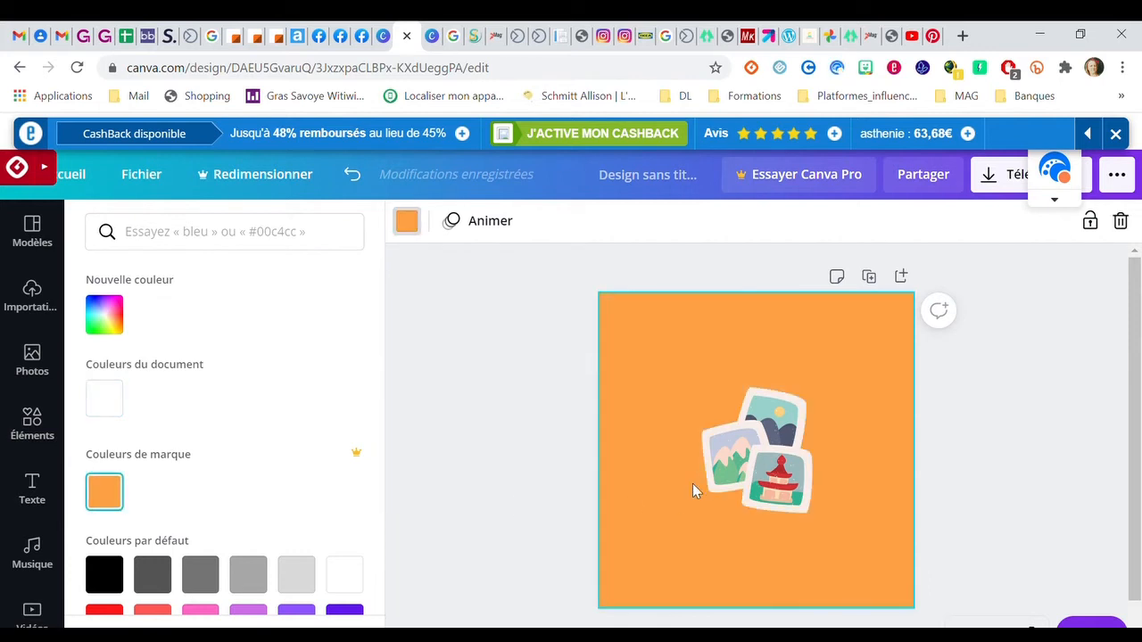
Step: Enlarge the travel photos illustration and place it in the lower-left area of the page
drag(743, 473, 706, 573)
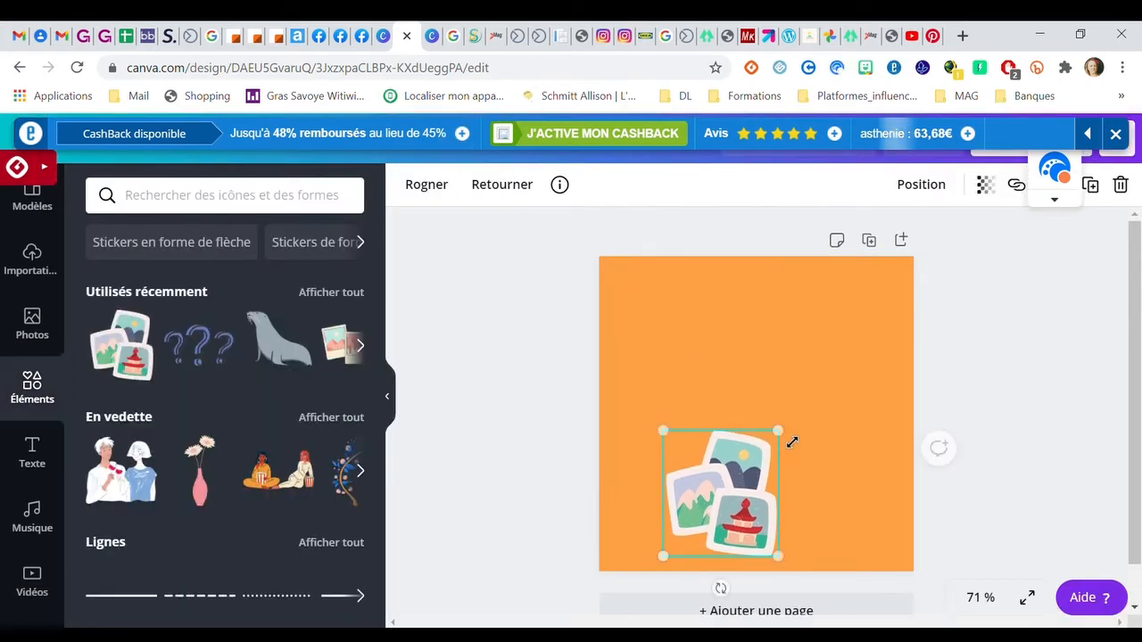
drag(777, 428, 809, 398)
drag(761, 480, 737, 414)
Step: Add the featured illustration of two seated women with popcorn and send it behind the travel photos
click(284, 471)
click(897, 186)
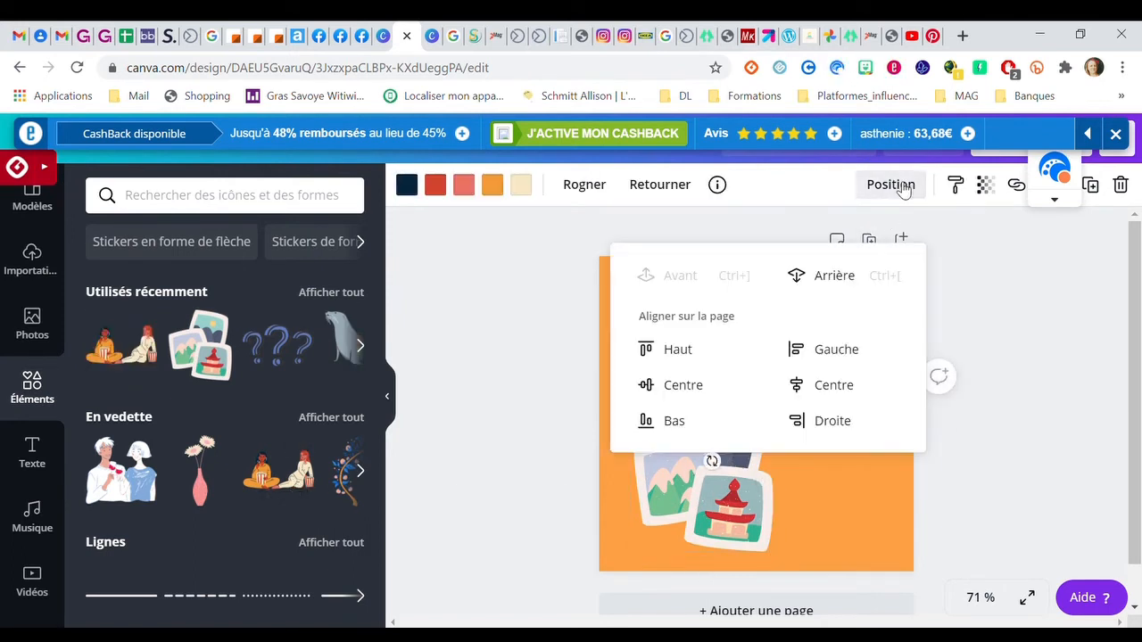
click(834, 275)
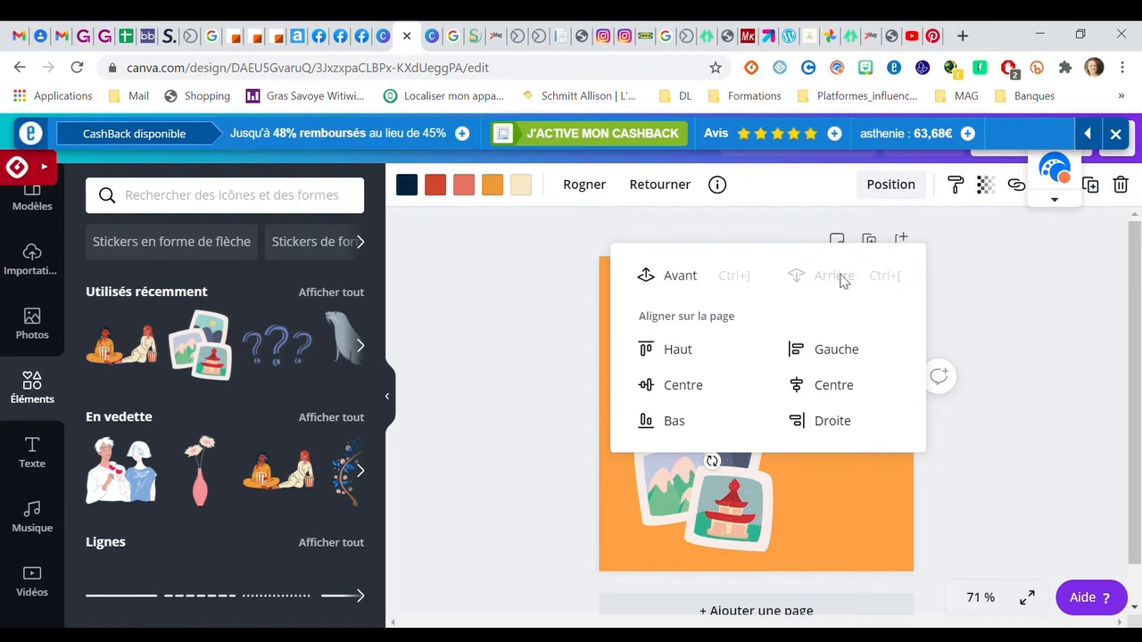
click(857, 521)
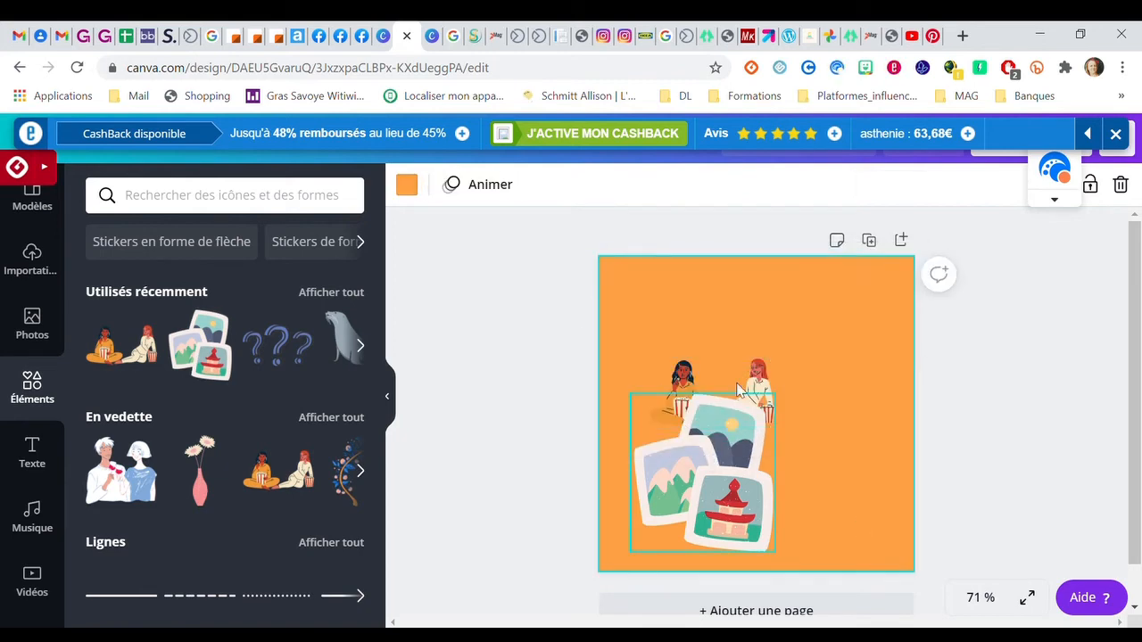
Step: Add the recently used "White Christmas" text design to the upper part of the page and replace its main text with "Mum And the Gang"
click(32, 453)
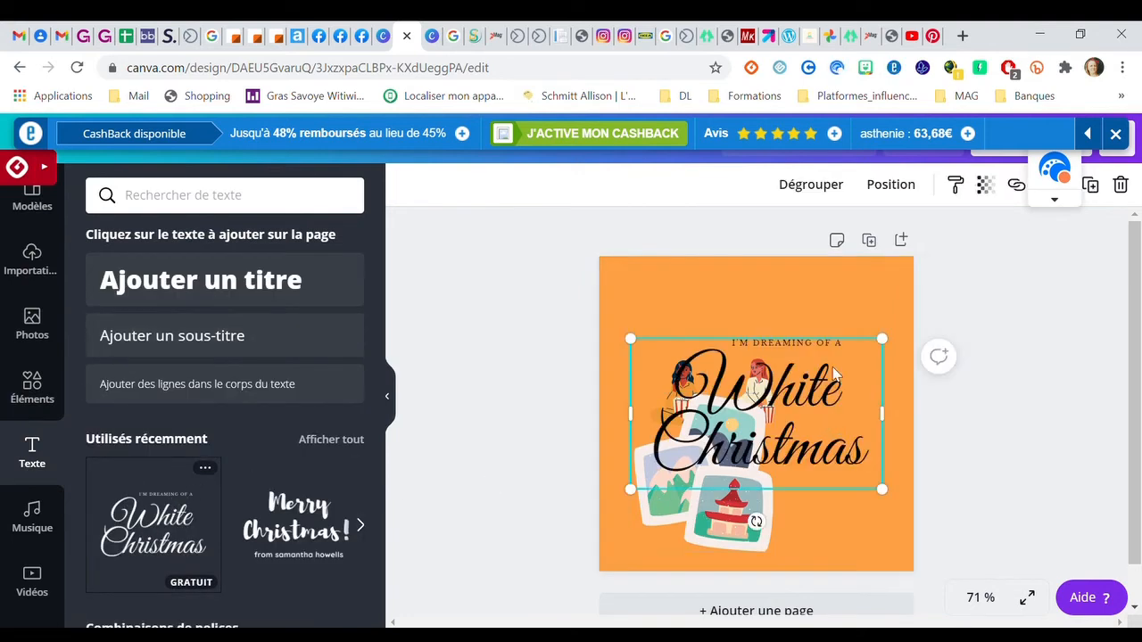
drag(834, 374, 848, 331)
double_click(816, 355)
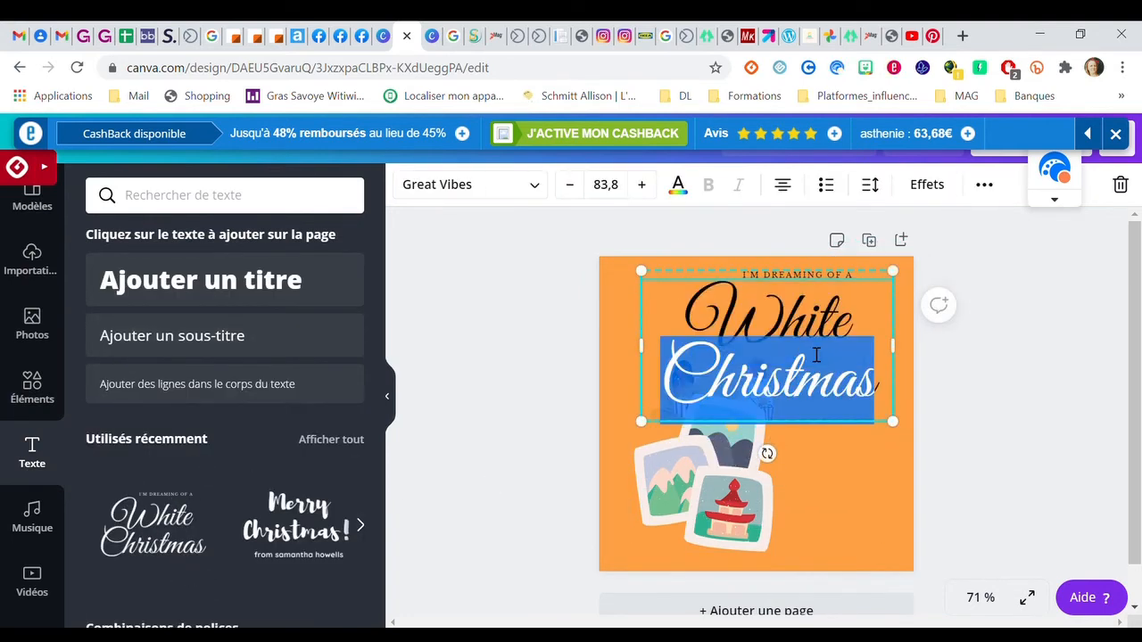
double_click(816, 326)
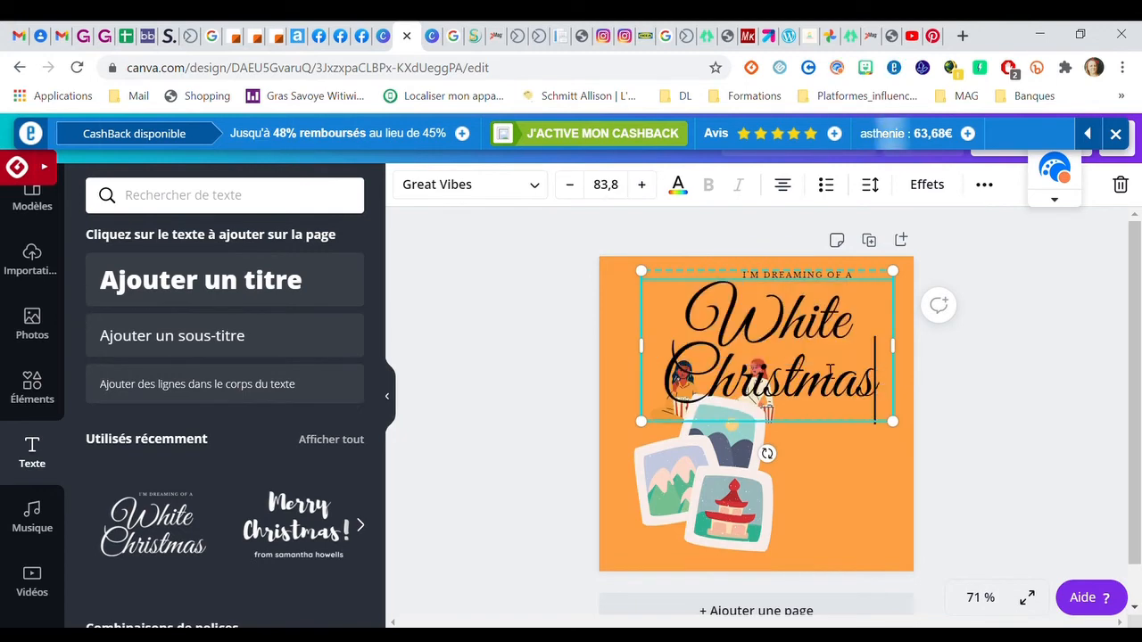
shift+click(878, 379)
text(Mum And the Gang)
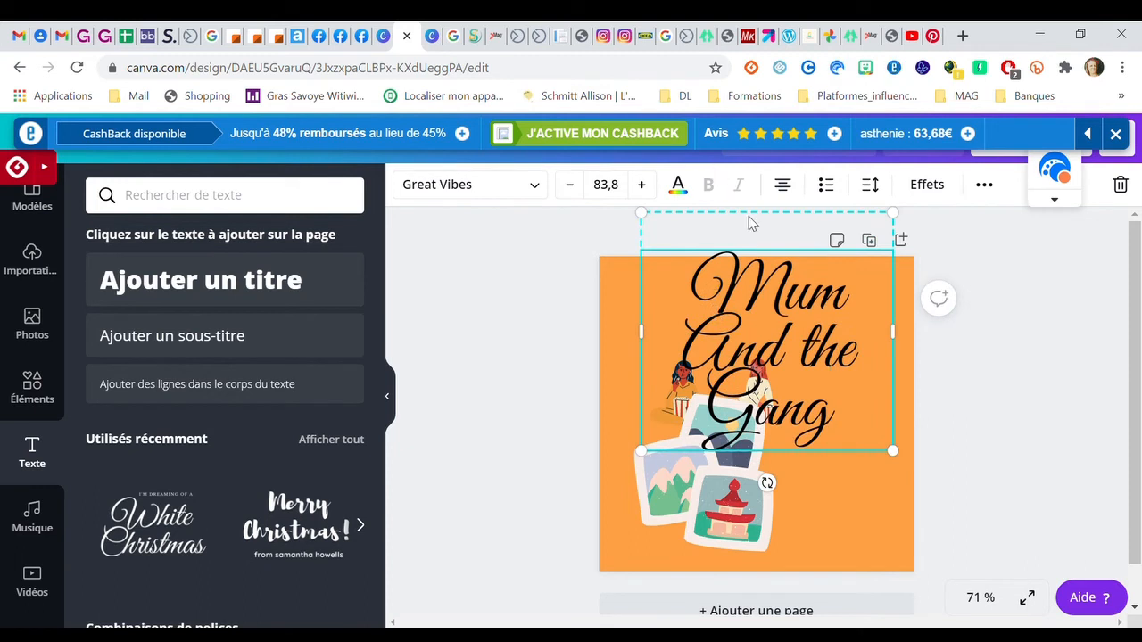
Step: Set the "Mum And the Gang" text in the Jimmy Script font and reduce its size to 78,8
key(shift+Up)
key(shift+Up)
key(shift+Up)
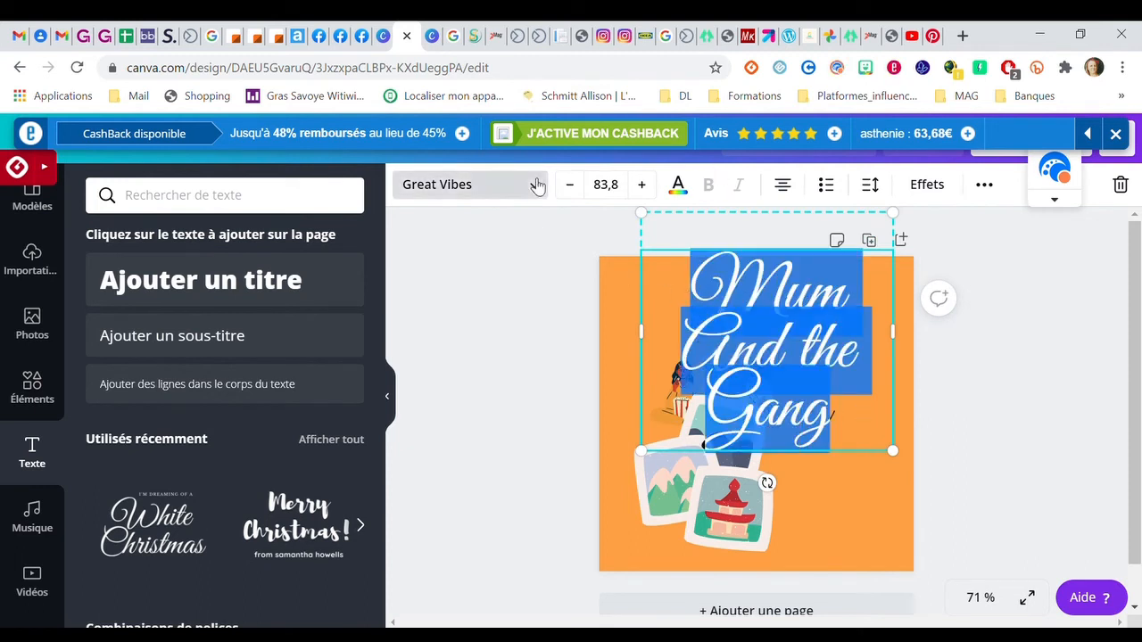
click(537, 185)
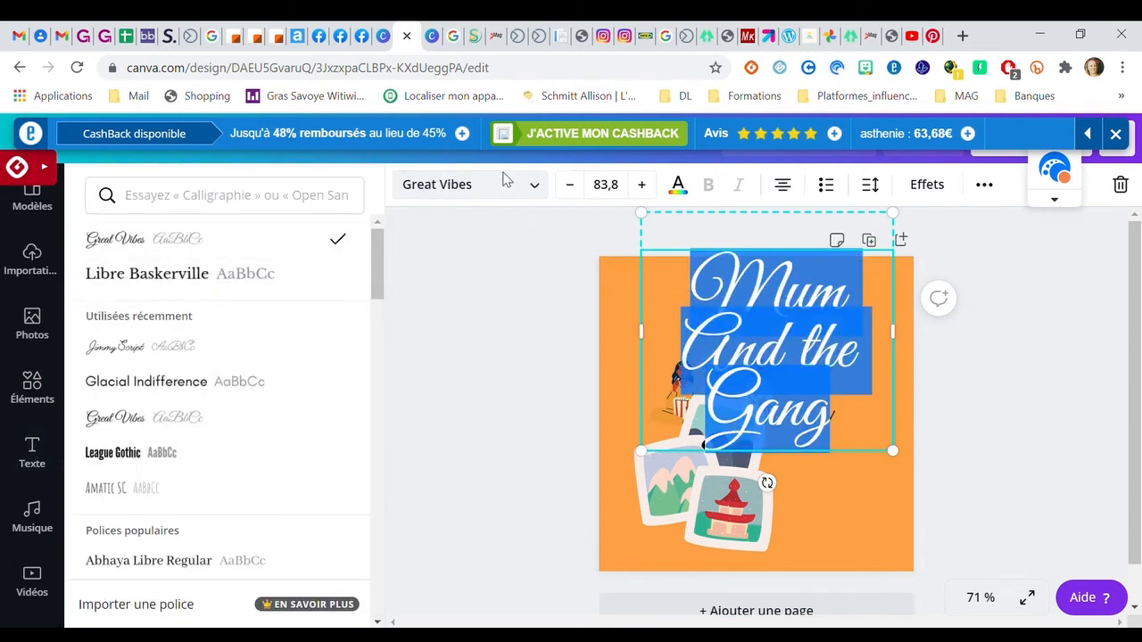
click(143, 350)
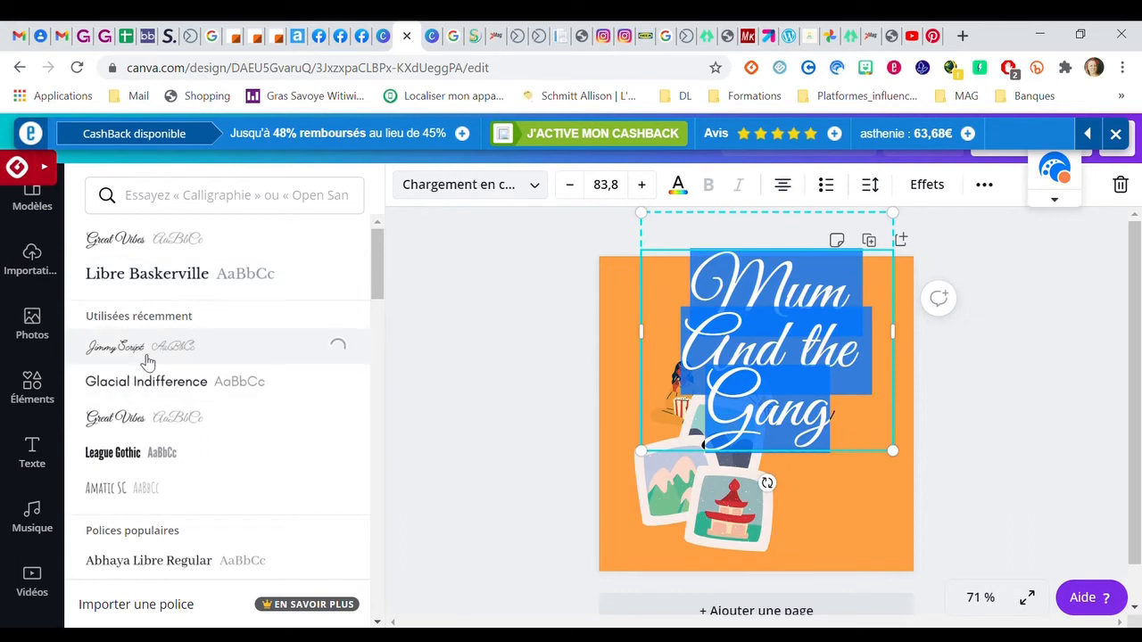
click(575, 189)
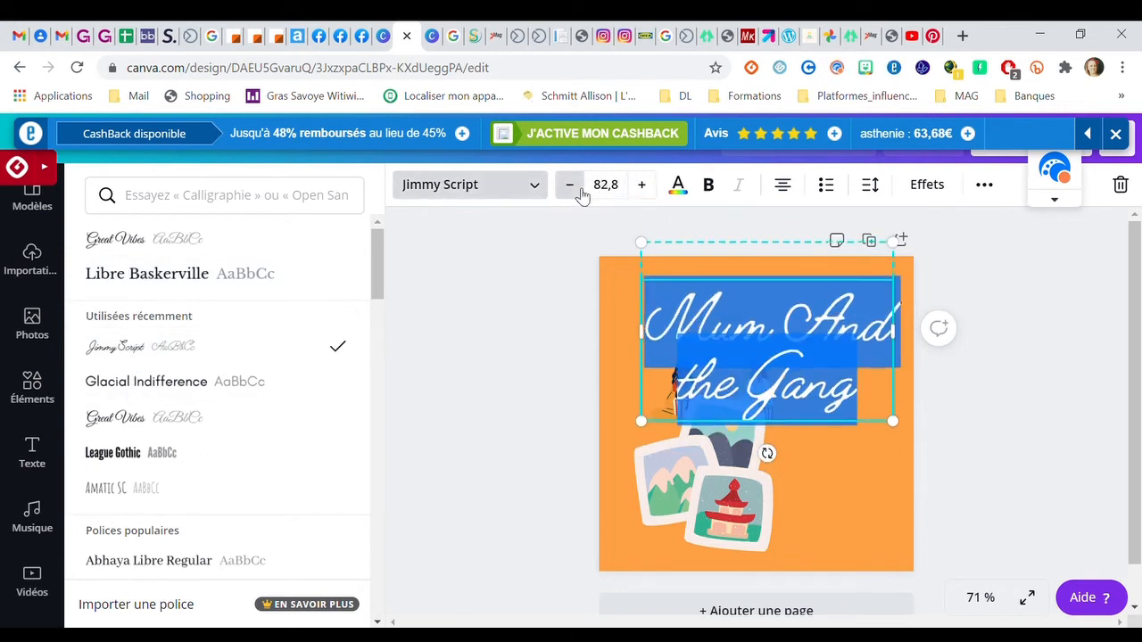
click(579, 191)
click(580, 193)
click(582, 195)
click(582, 194)
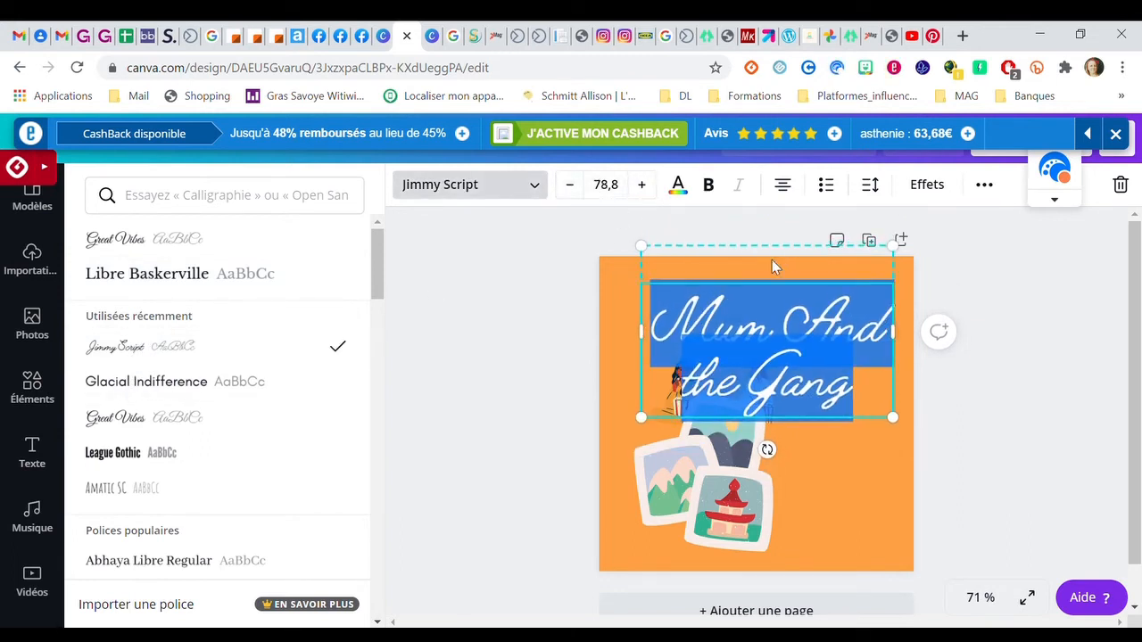
key(Escape)
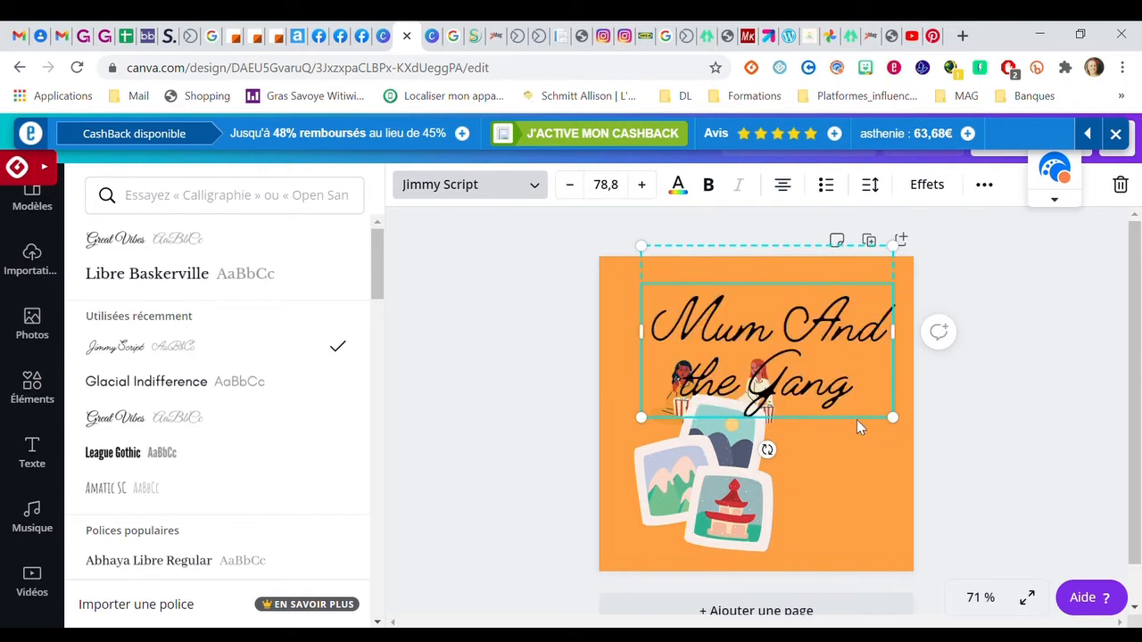
click(854, 413)
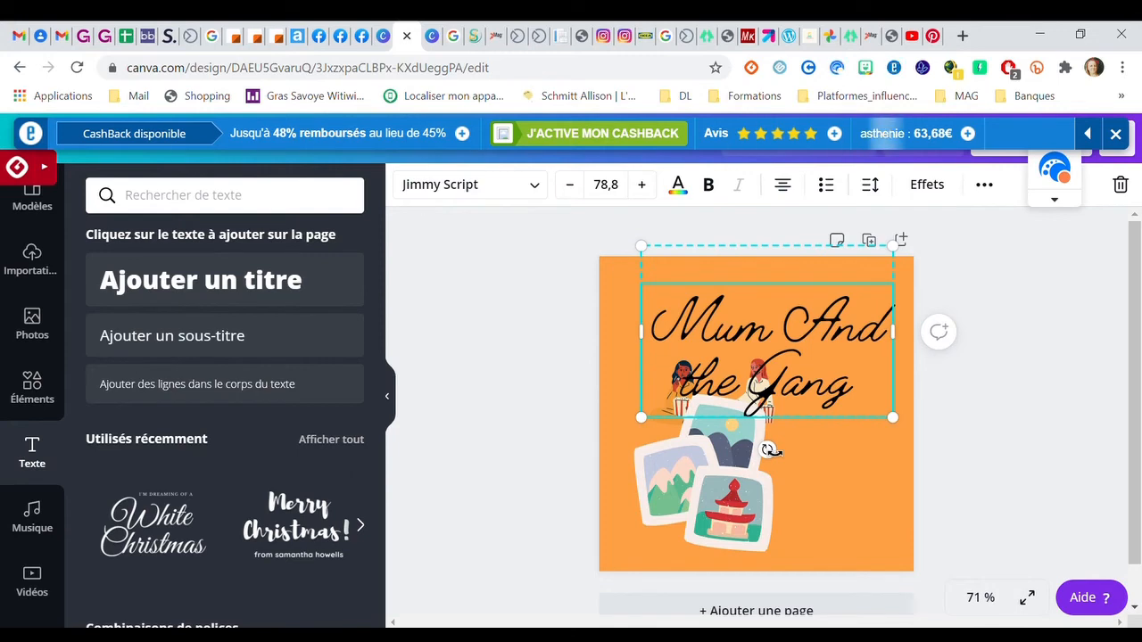
Step: Tilt the text design slightly counterclockwise, widen its text box towards the page's left edge and move it a little lower
mouse_move(770, 450)
mouse_down()
mouse_move(843, 427)
mouse_move(790, 446)
mouse_up()
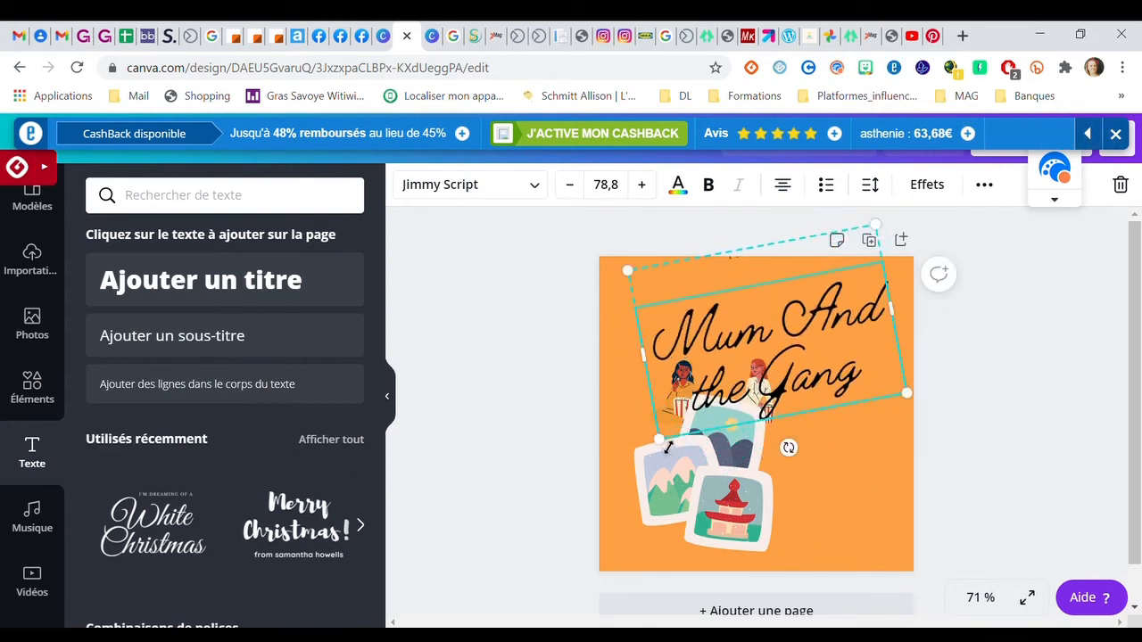
click(661, 325)
drag(643, 354, 616, 353)
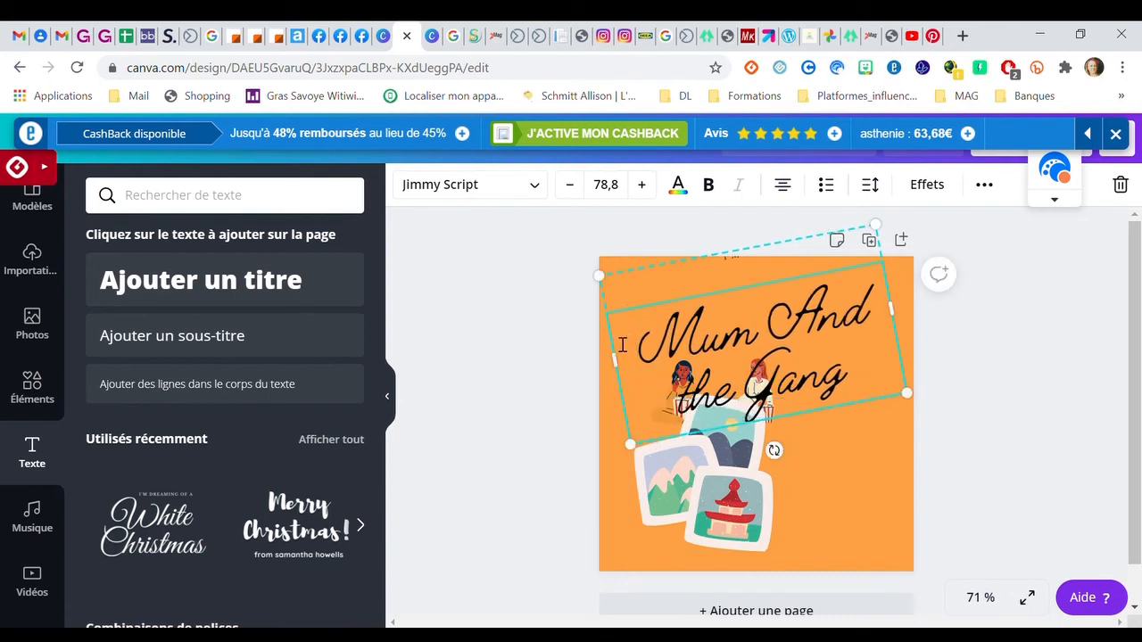
click(874, 442)
click(884, 313)
mouse_move(886, 326)
mouse_down()
mouse_move(895, 364)
mouse_move(892, 323)
mouse_up()
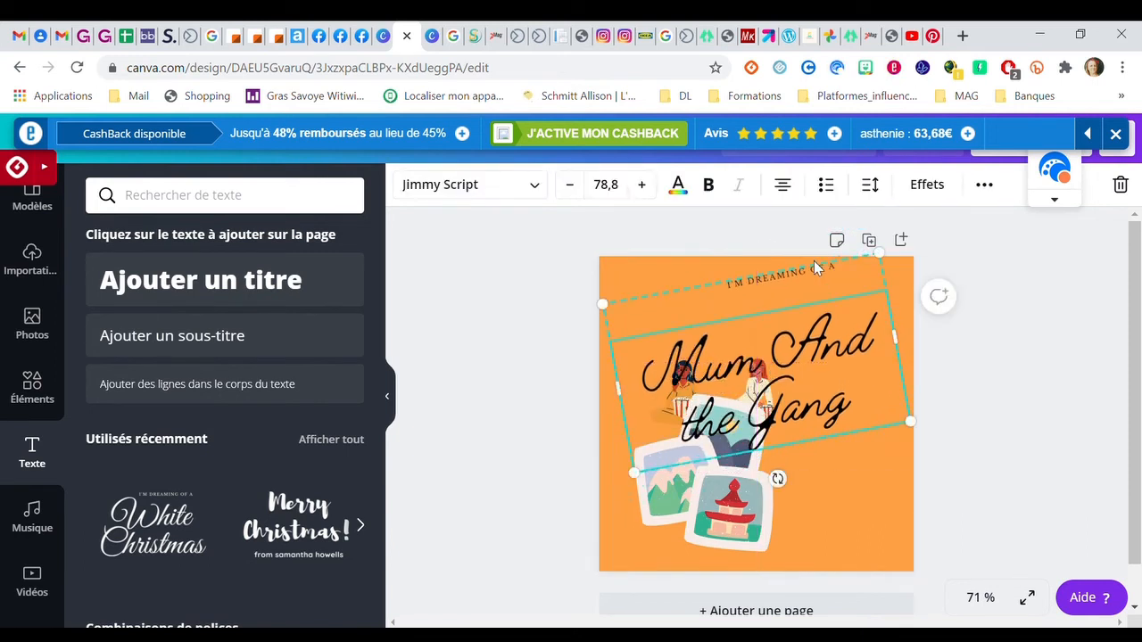
Step: Replace the small "I'm dreaming of a" line above the main text with "MAG'IQUE TEAM"
double_click(819, 272)
key(BackSpace)
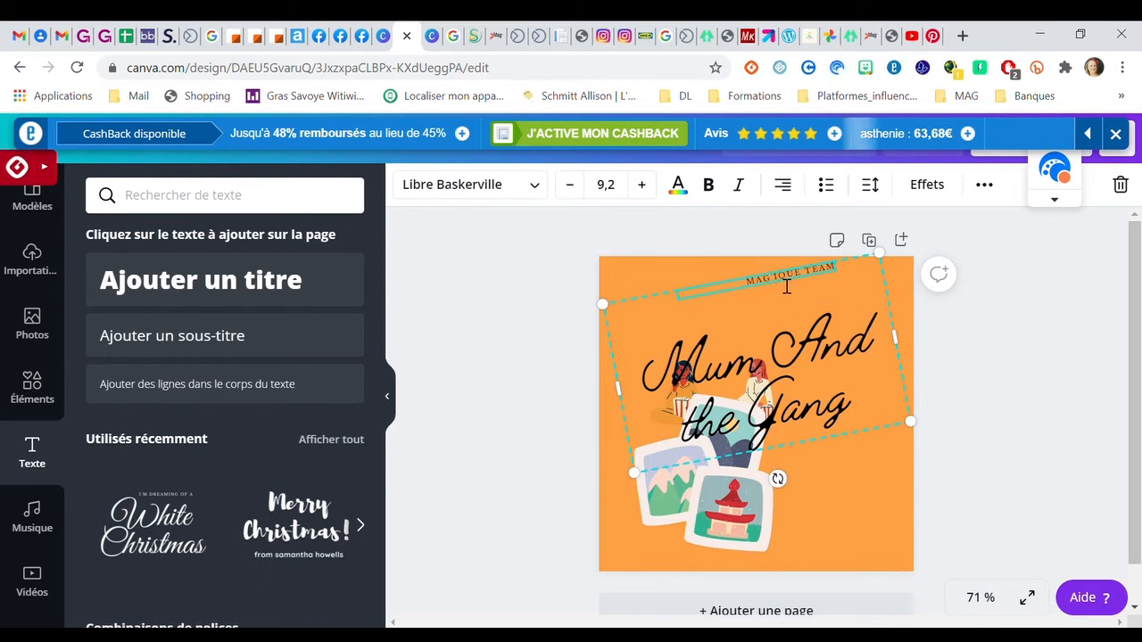
click(858, 295)
Step: Colour the "Mum And the Gang" text with the dark red from the document colours
click(857, 295)
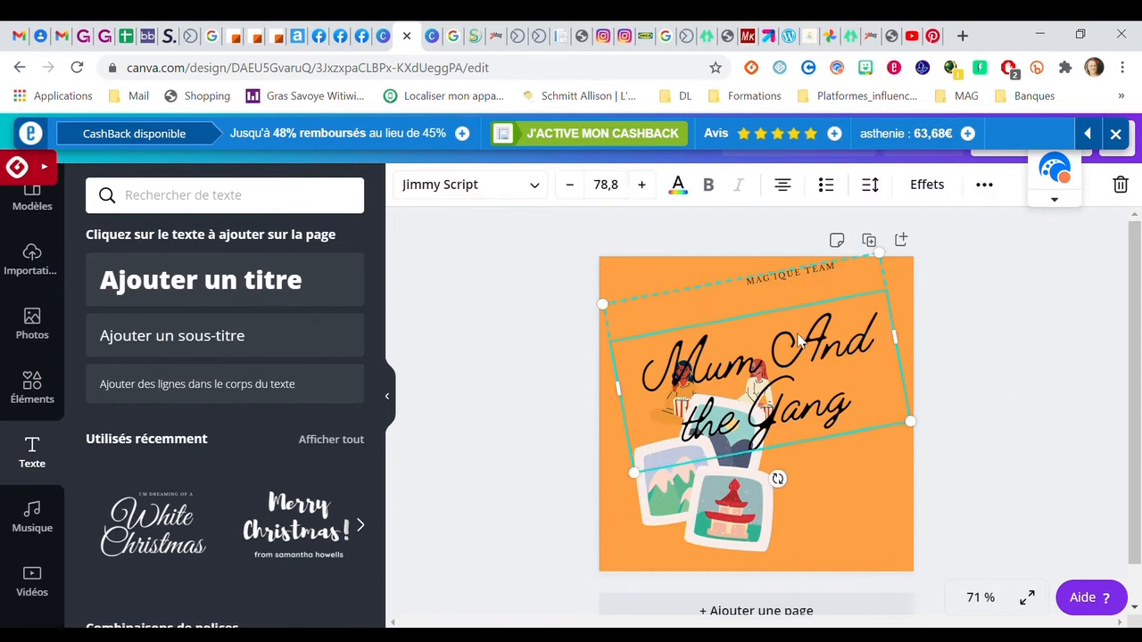
click(678, 188)
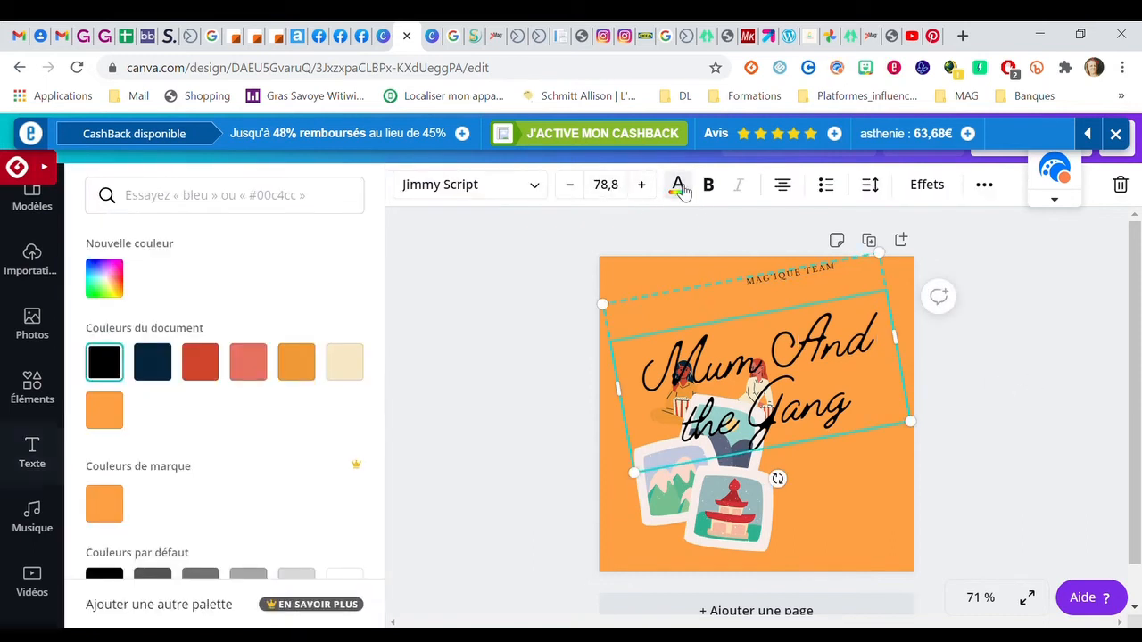
click(200, 361)
Step: Make the small "MAG'IQUE TEAM" line bold and centre its alignment
click(768, 279)
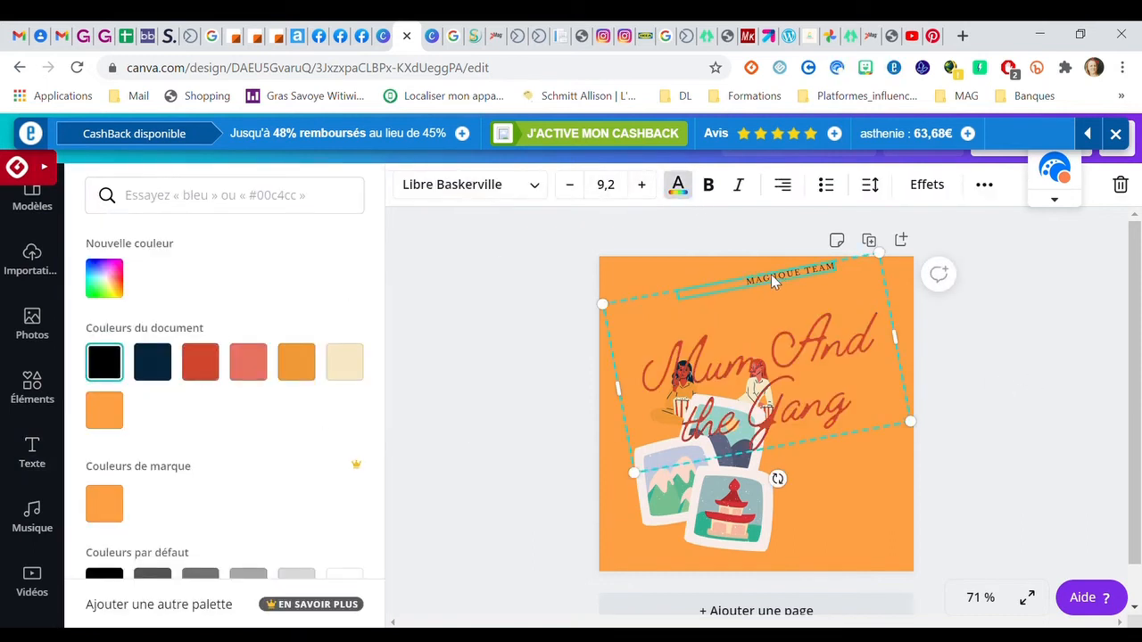
click(719, 187)
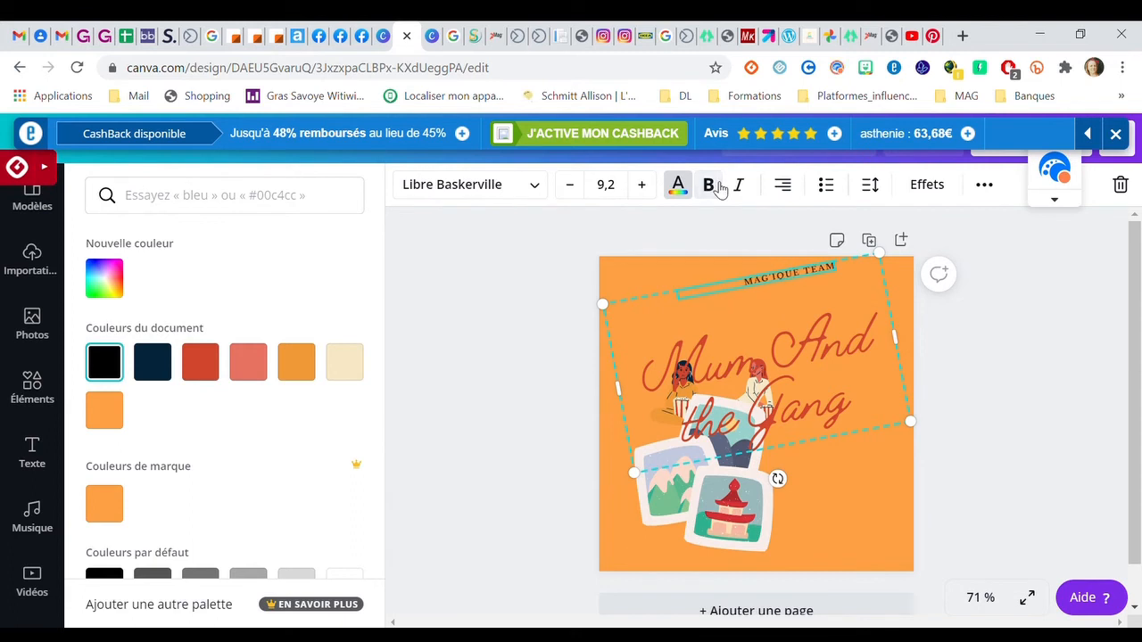
click(782, 185)
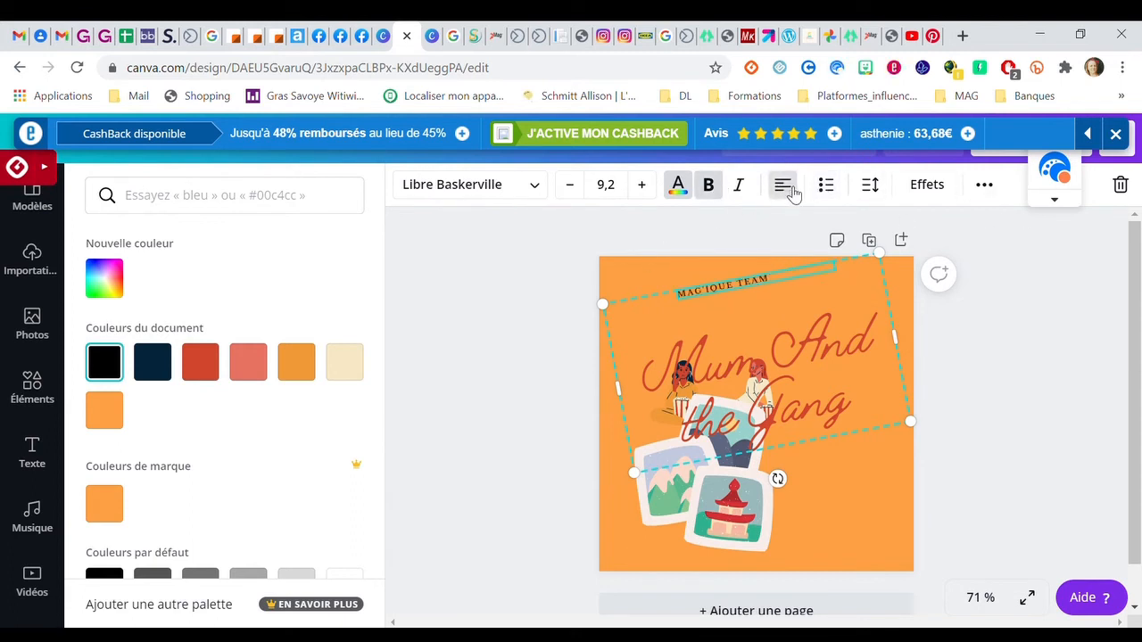
click(785, 186)
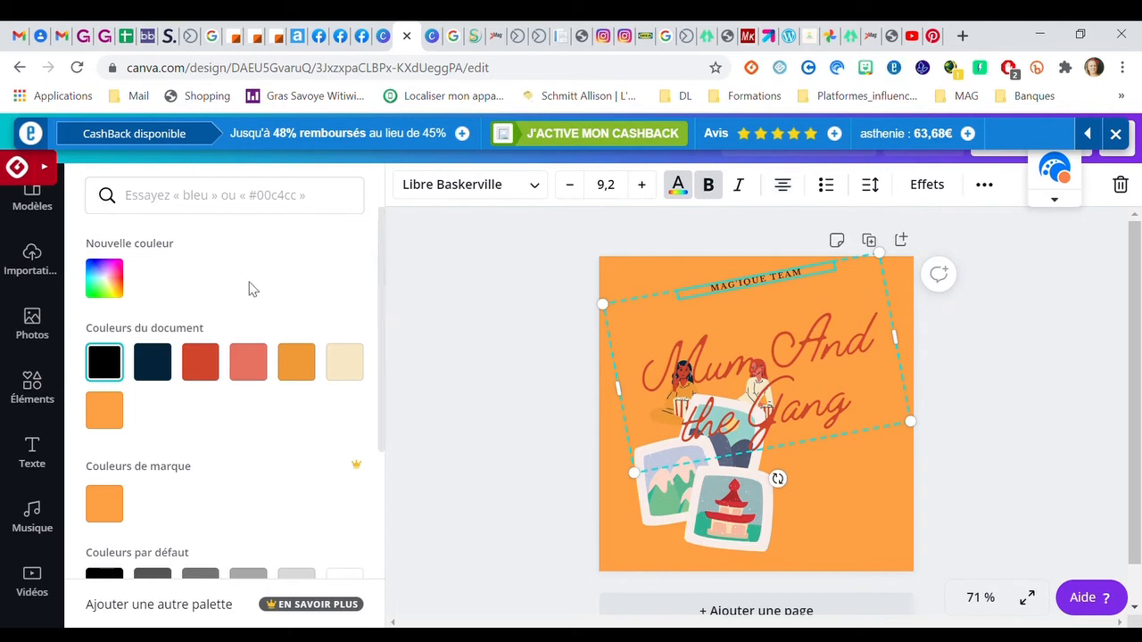
click(32, 450)
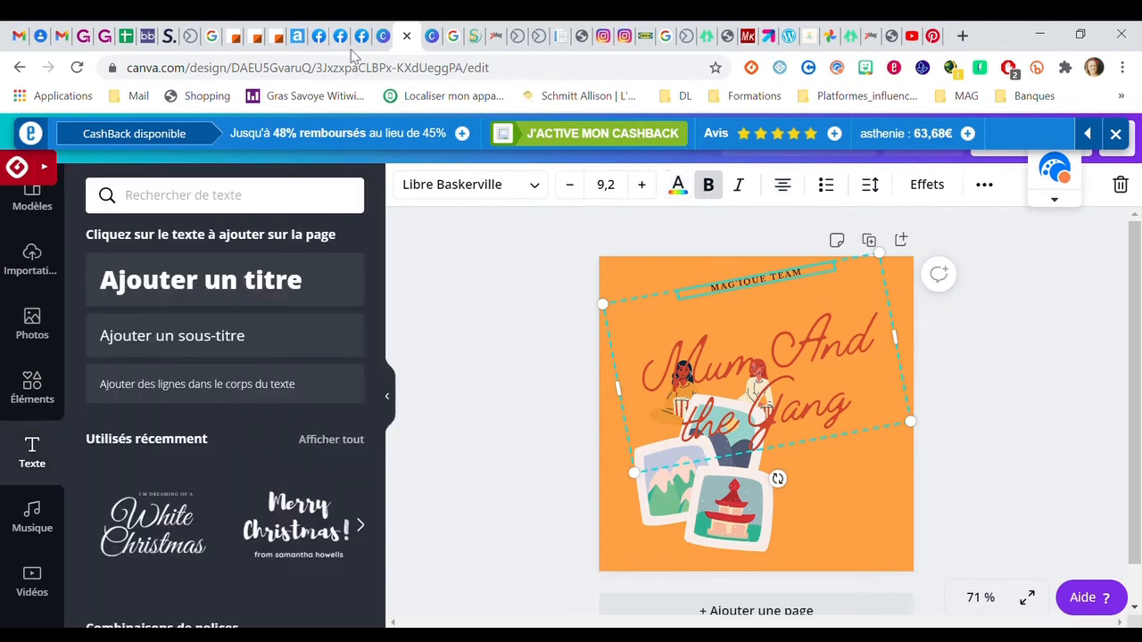
Step: Return to the logo templates page, filter the templates by turquoise and browse the matching logos
click(368, 36)
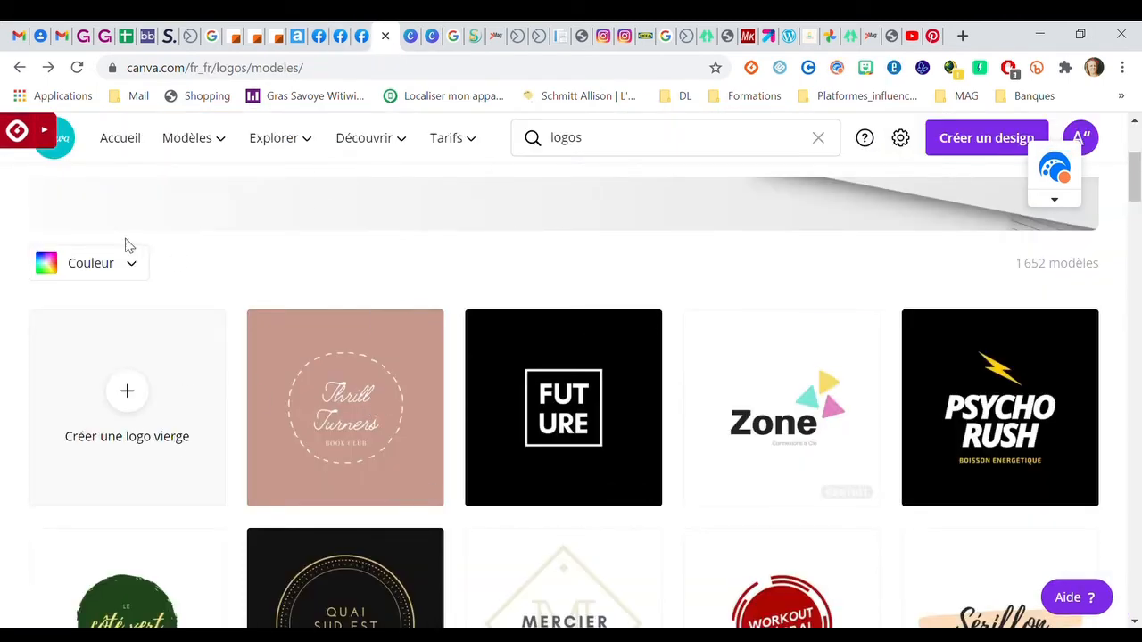
click(102, 266)
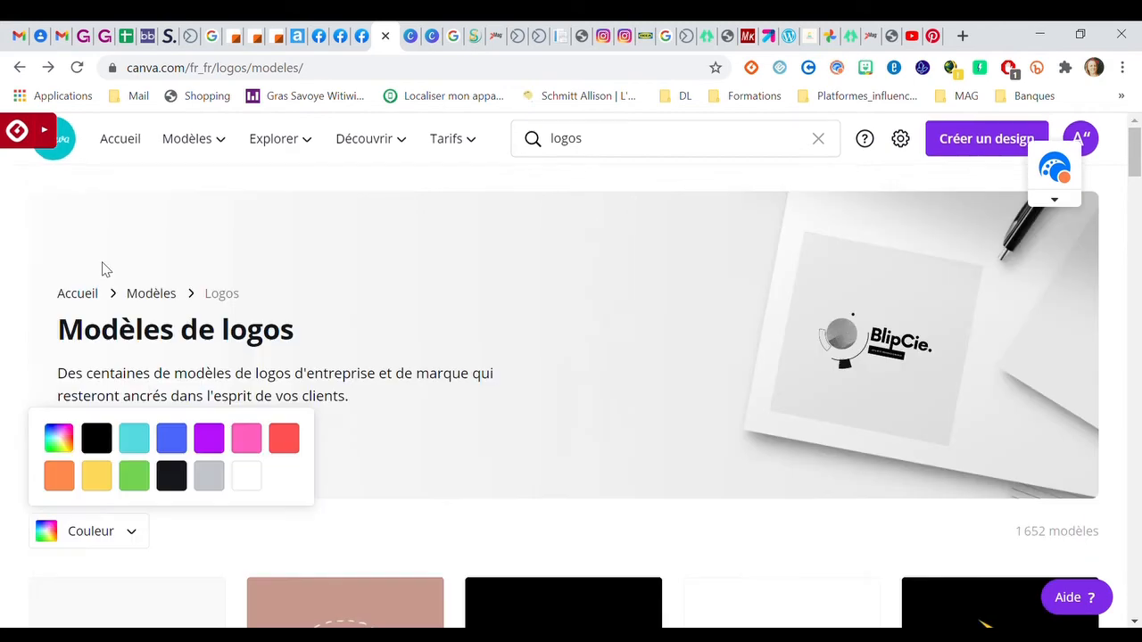
click(138, 444)
scroll(491, 432, down, 7)
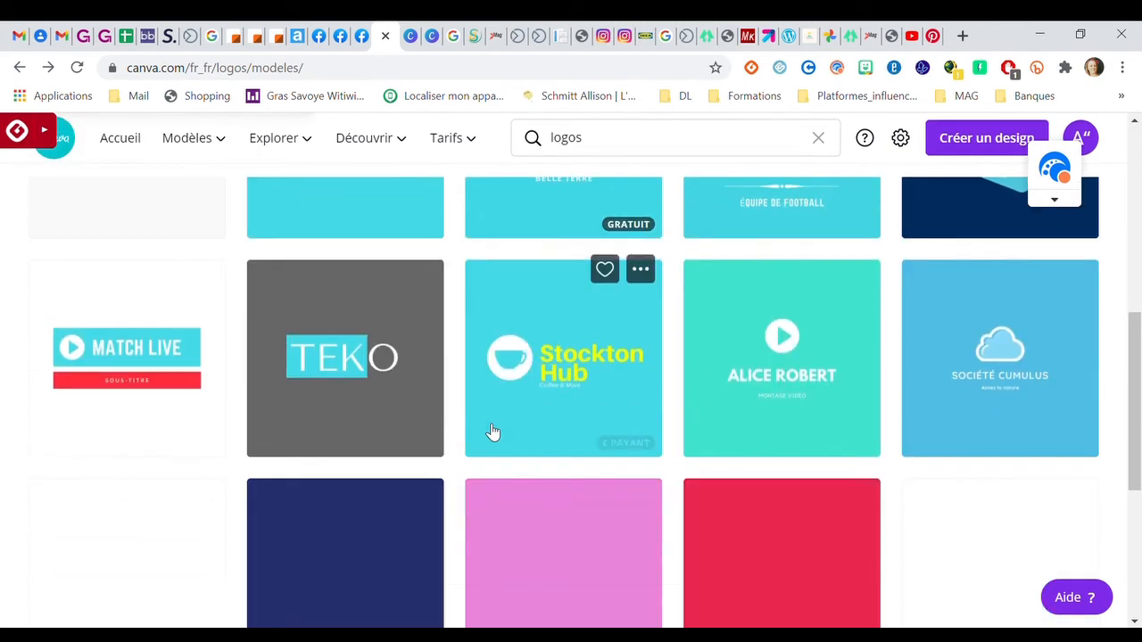
scroll(492, 433, down, 2)
scroll(486, 431, up, 8)
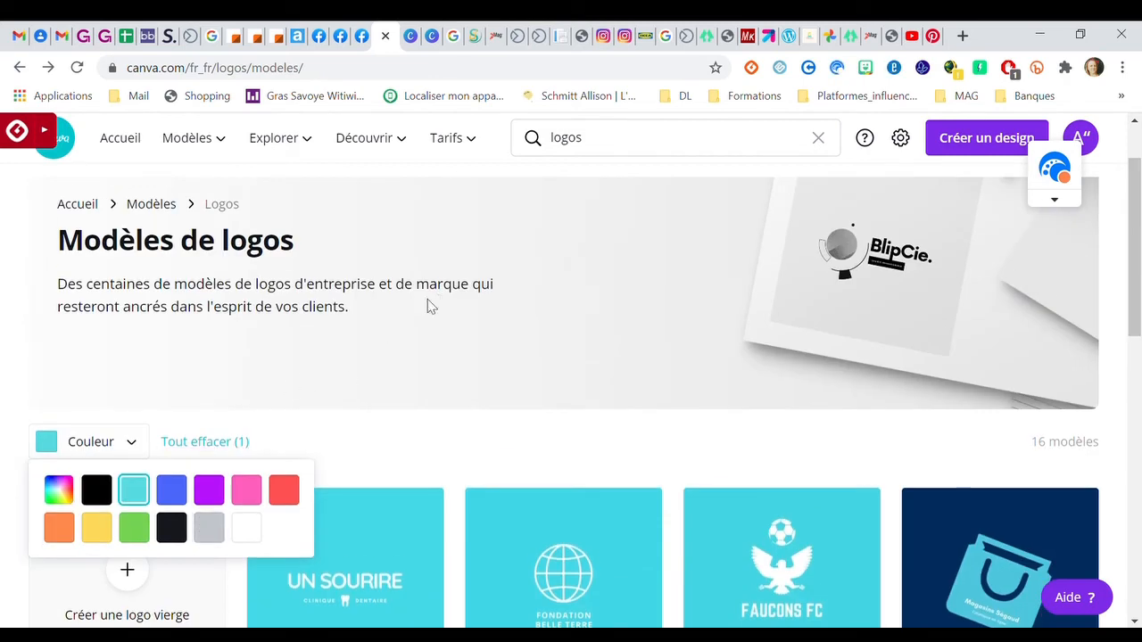
Step: Open the Facebook post templates from the social media category and browse them
mouse_move(195, 158)
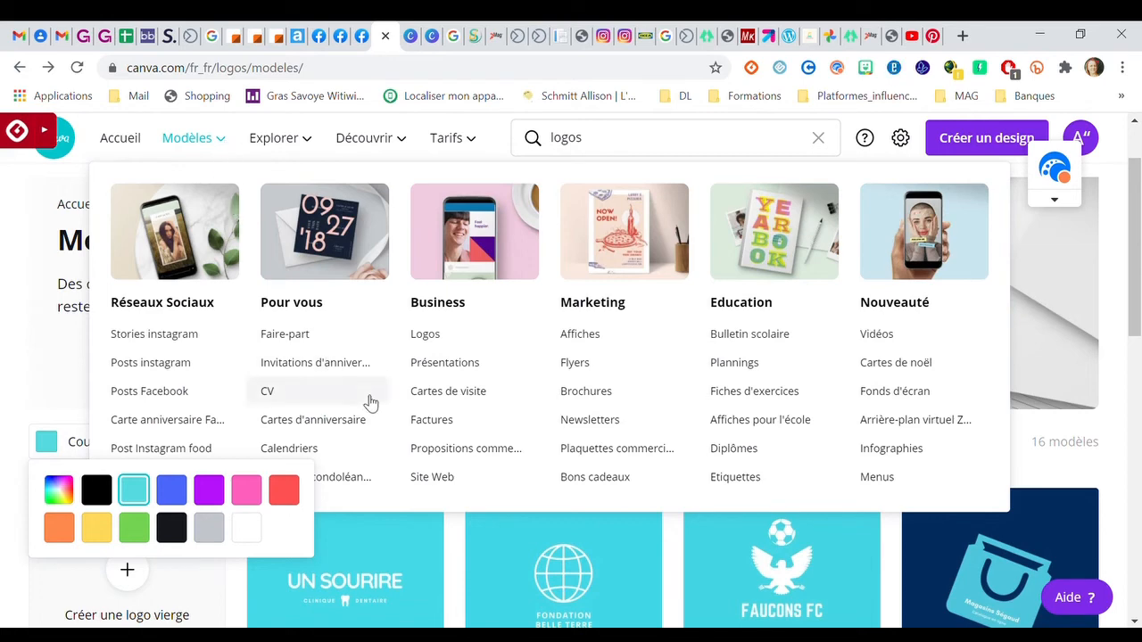
click(157, 392)
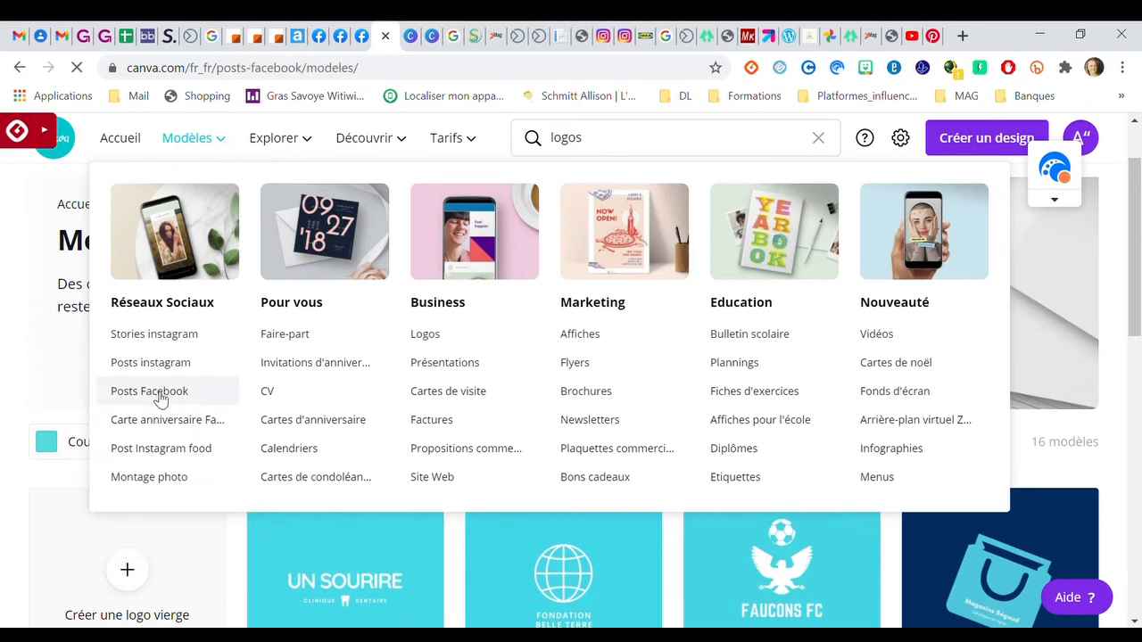
scroll(375, 390, down, 4)
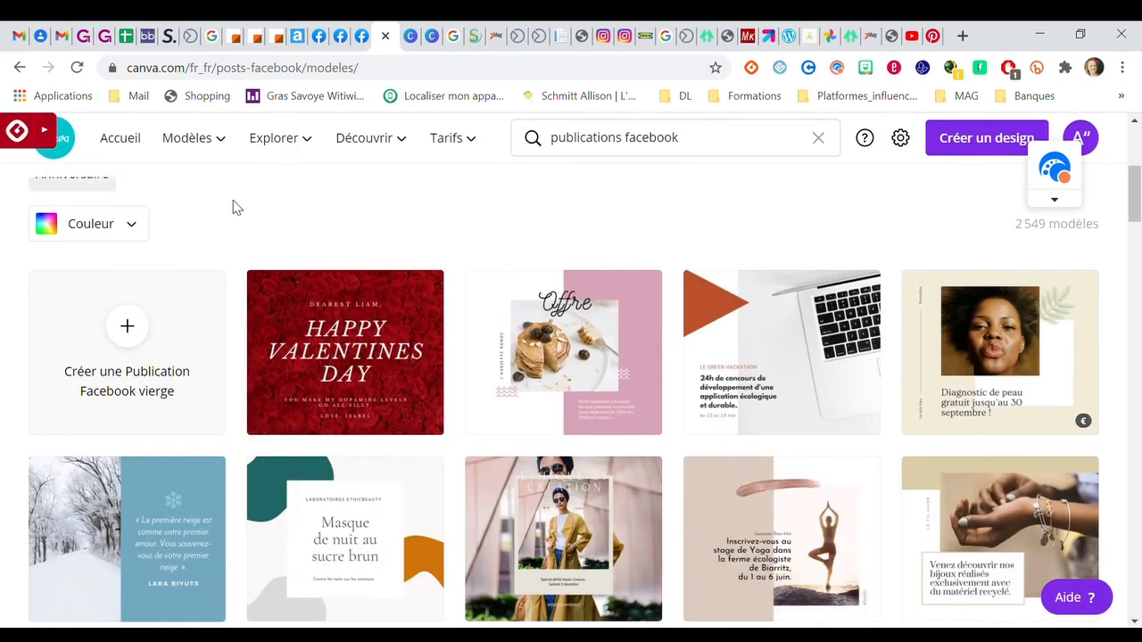
scroll(571, 357, down, 2)
scroll(571, 402, up, 2)
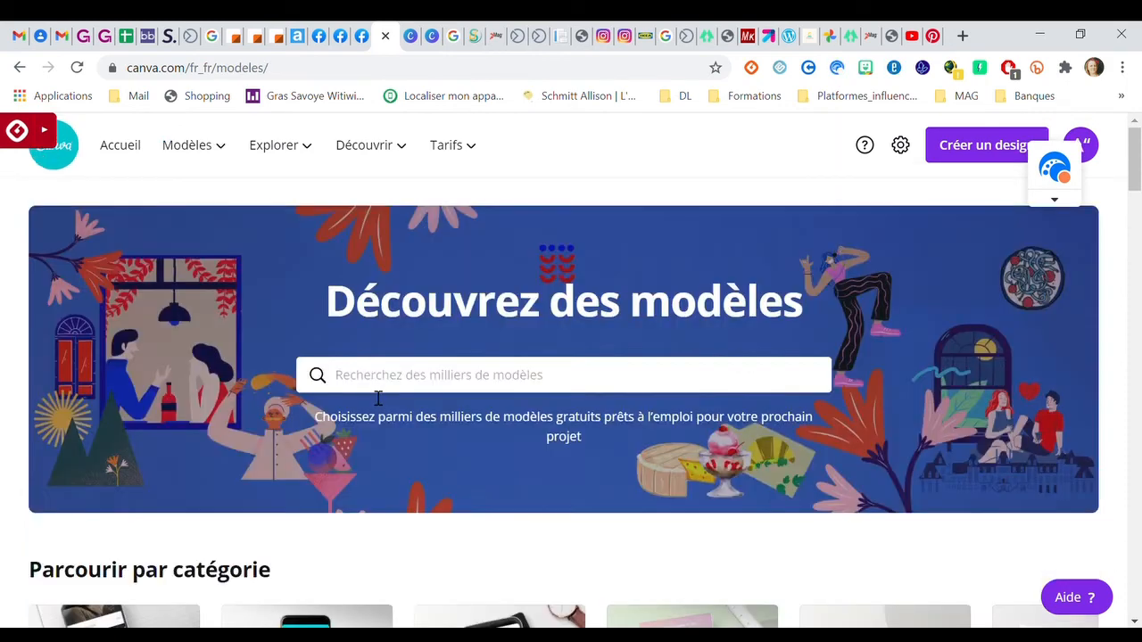
Step: Search the template library for "Newsletter" and choose the suggested class newsletters category, "Newsletters de classe"
click(381, 392)
text(Newsletter)
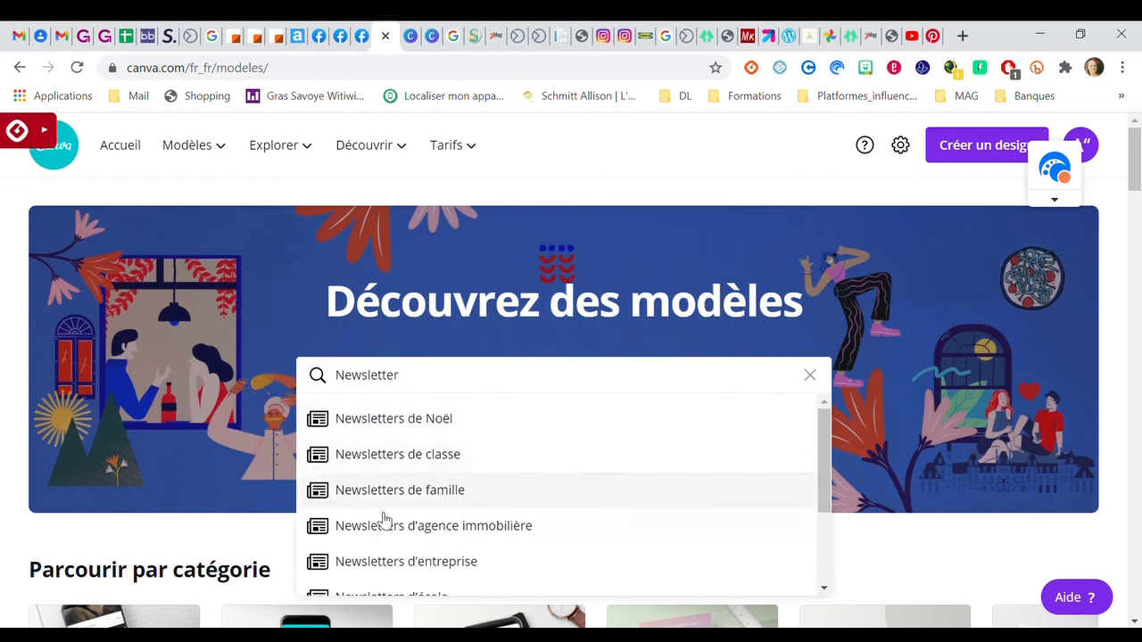
click(423, 462)
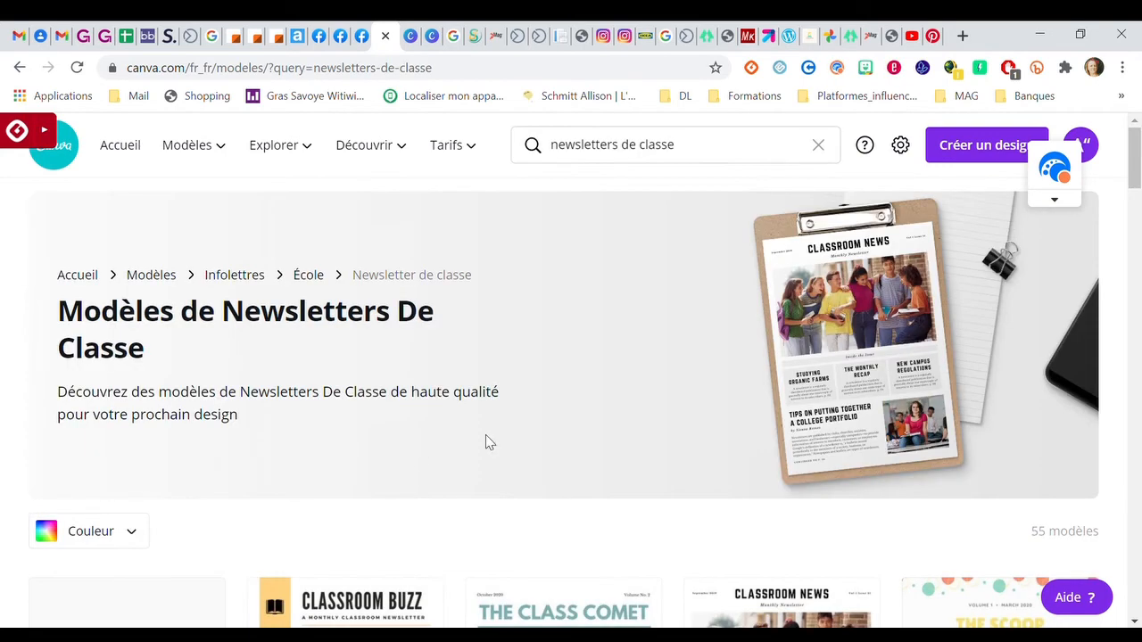
Step: Examine the range of class newsletter templates and return to the beginning of the page
scroll(527, 433, down, 3)
scroll(1032, 401, down, 3)
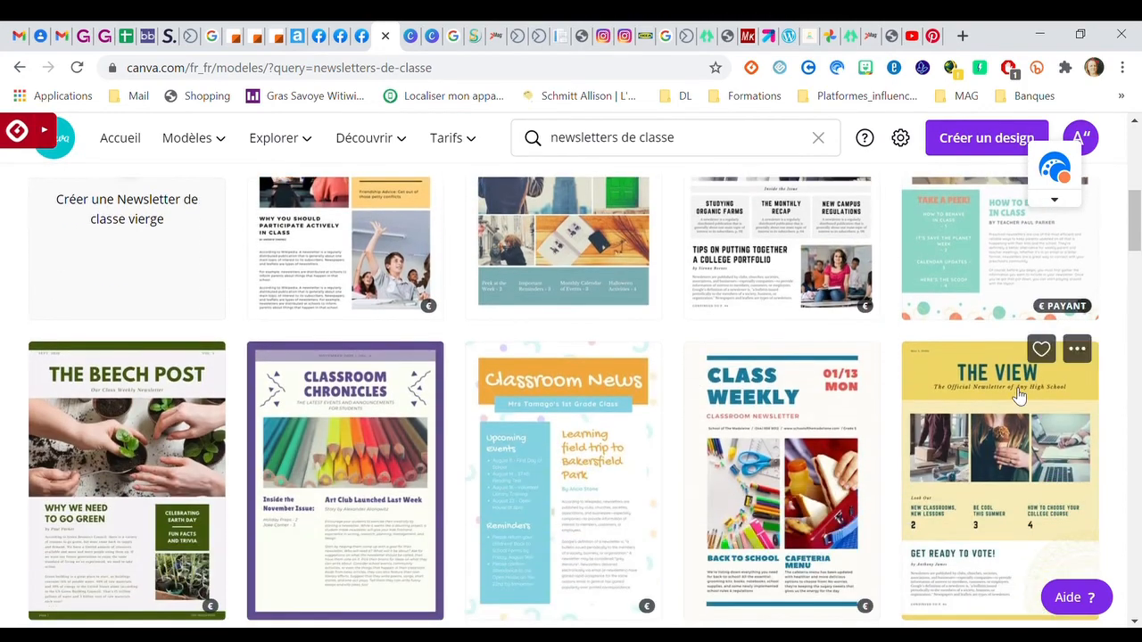
scroll(898, 350, down, 10)
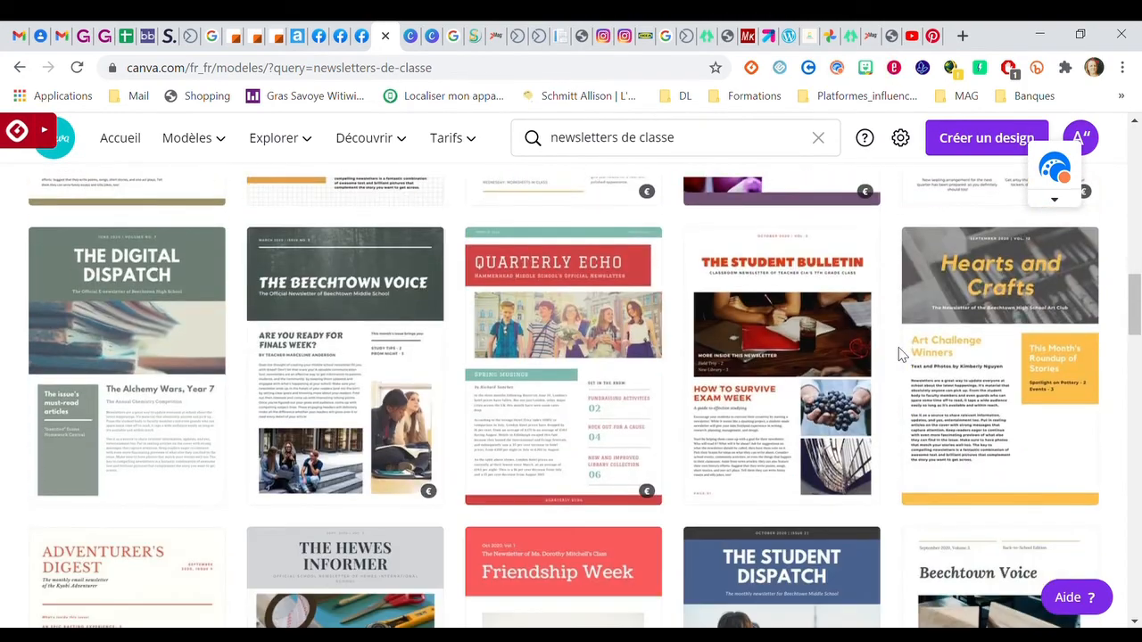
scroll(899, 354, down, 10)
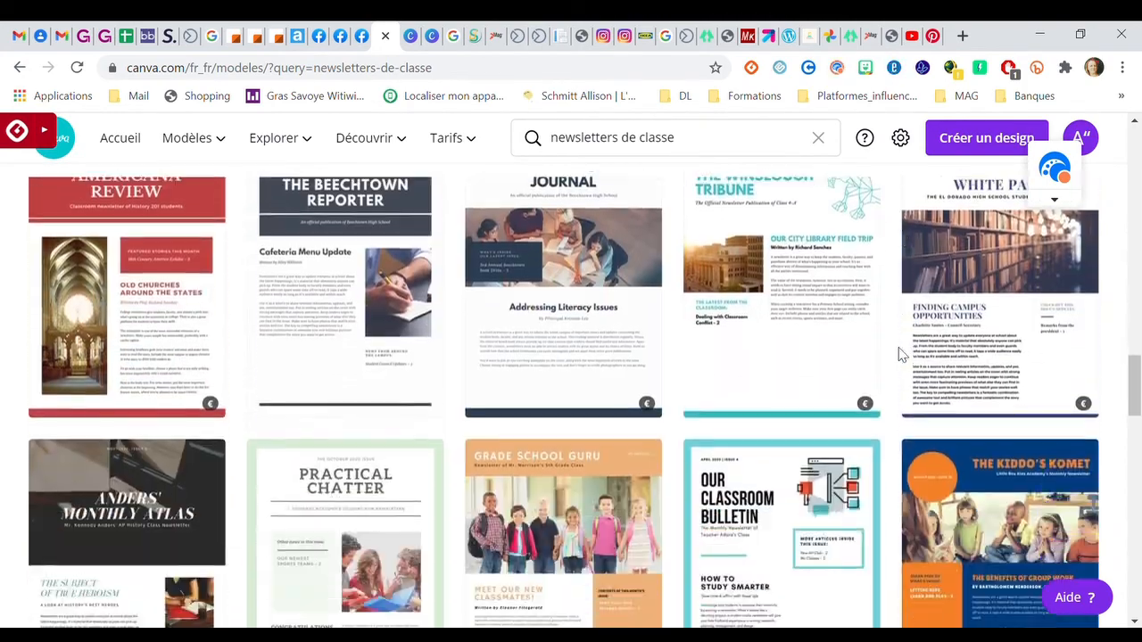
scroll(899, 354, down, 3)
scroll(900, 354, up, 2)
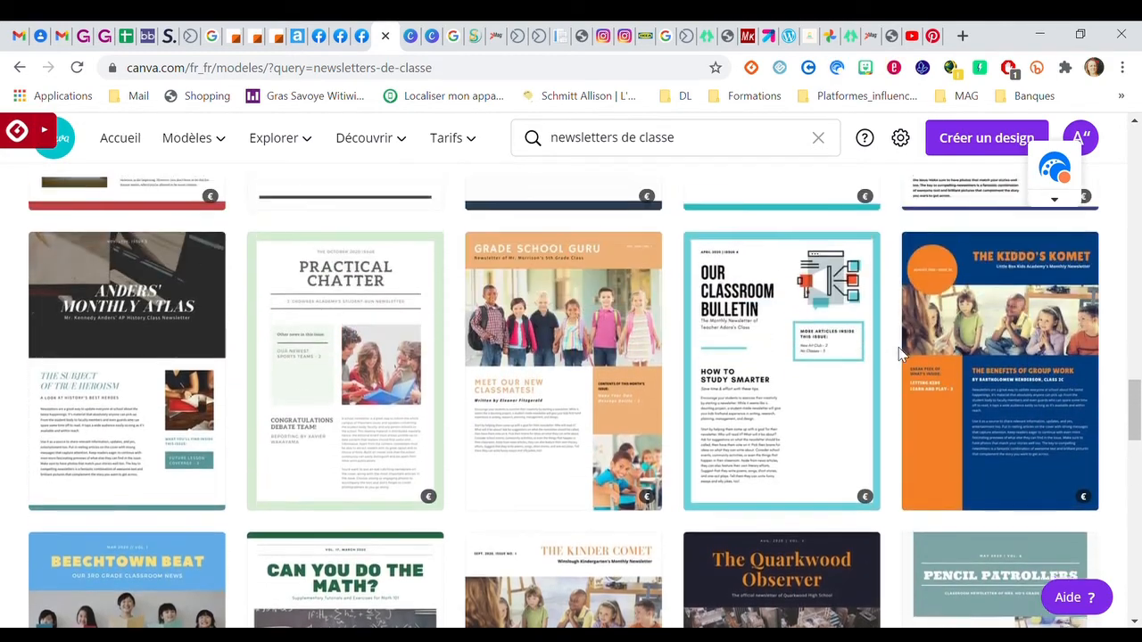
scroll(899, 354, down, 7)
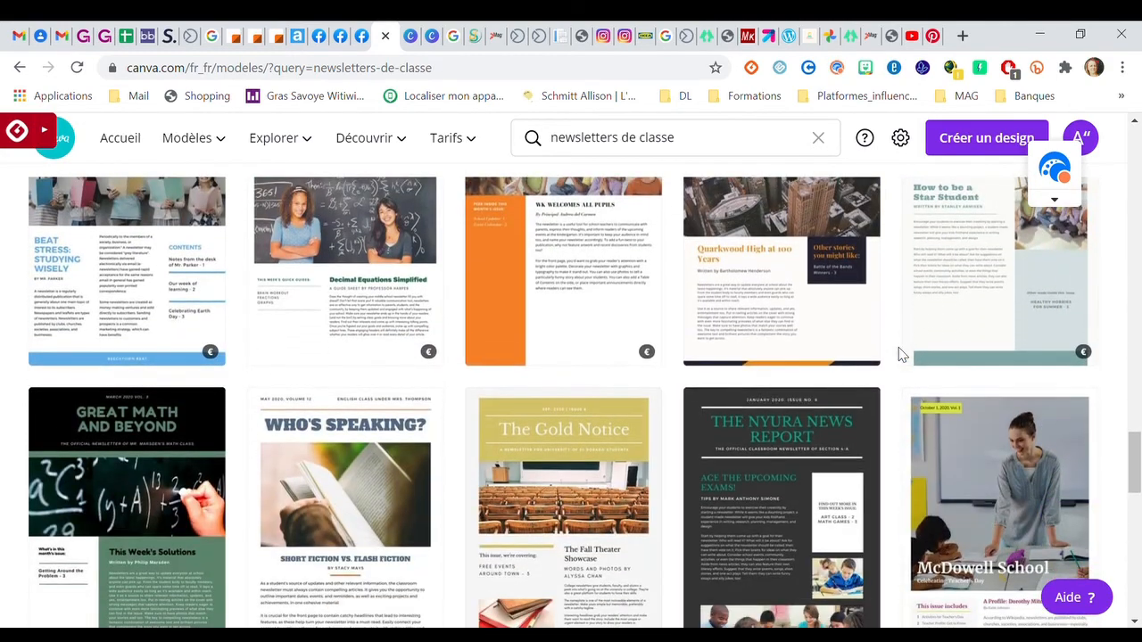
scroll(900, 354, down, 4)
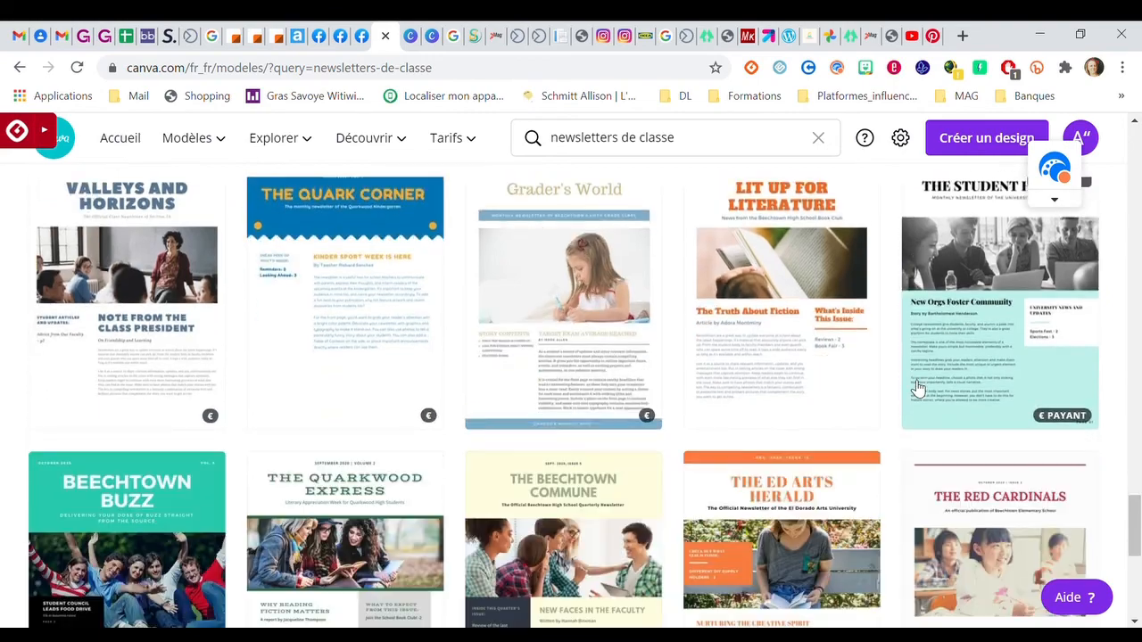
scroll(919, 388, up, 15)
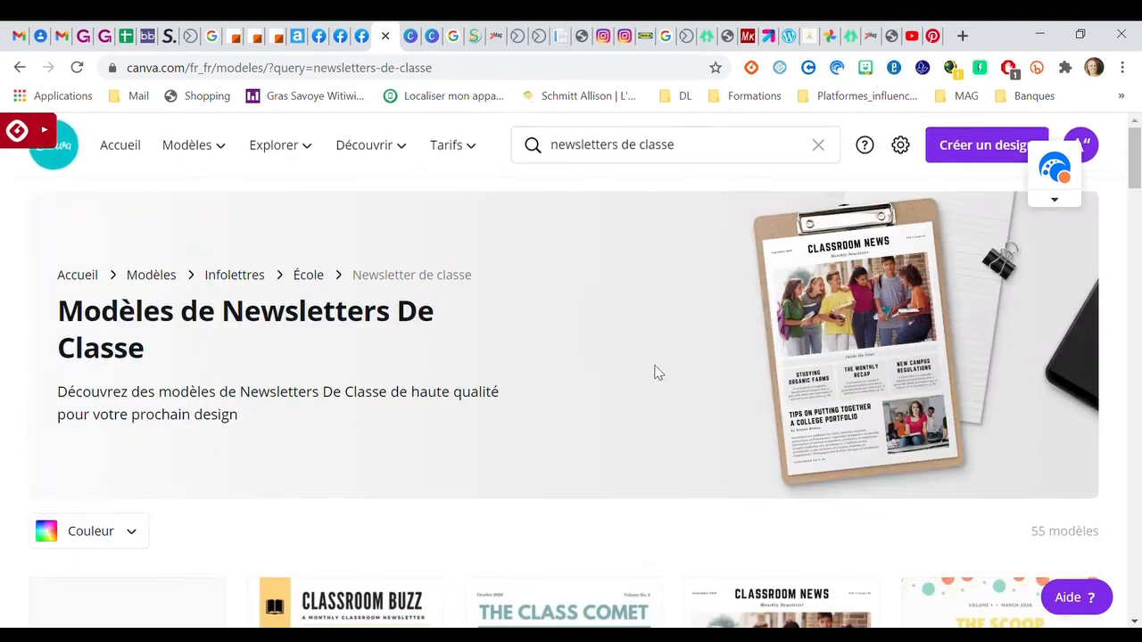
Step: Shorten the template search to "newsletters" and choose the suggested family newsletters category, "Newsletters de famille"
click(634, 150)
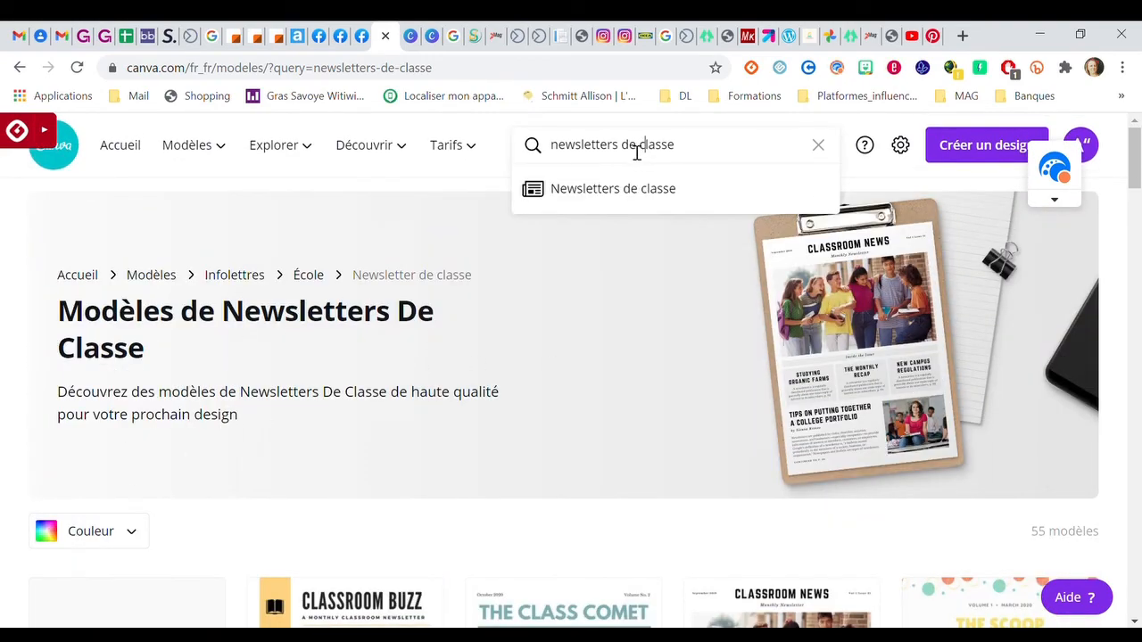
drag(621, 147, 746, 156)
key(BackSpace)
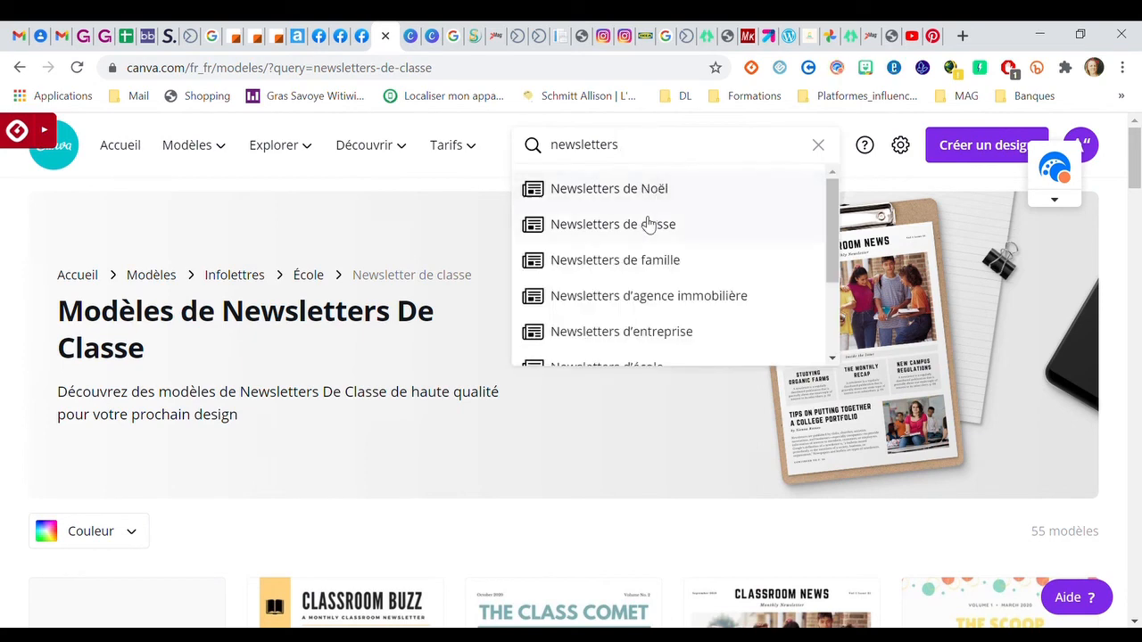
click(645, 268)
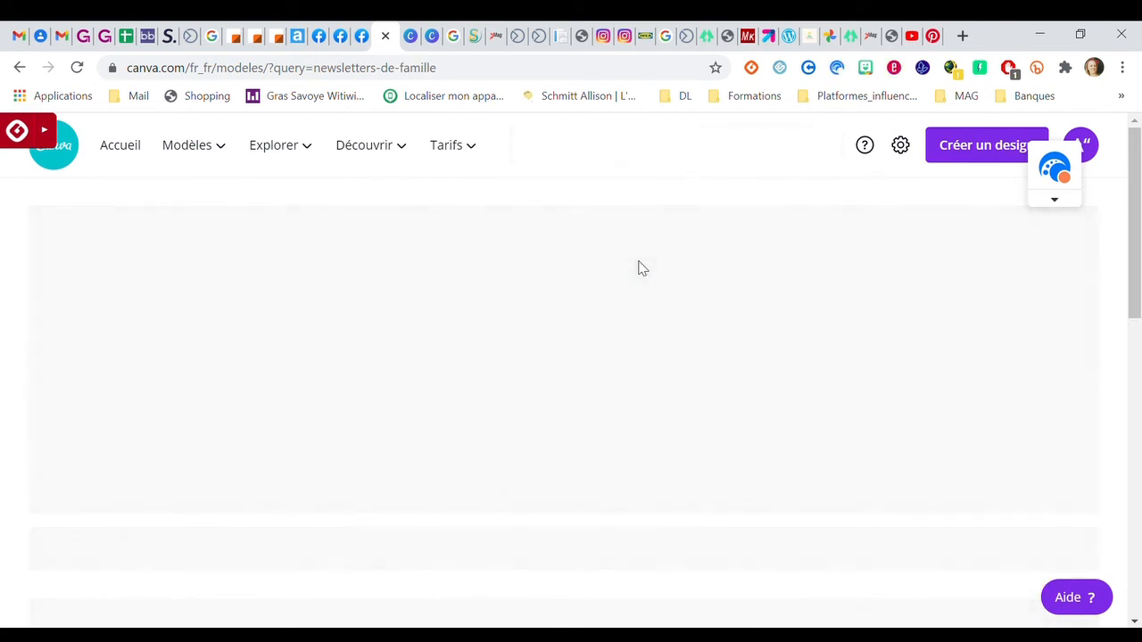
Step: Browse the family newsletter templates and open the free red travel newsletter "Notre voyage familial en Asie"
scroll(548, 379, down, 3)
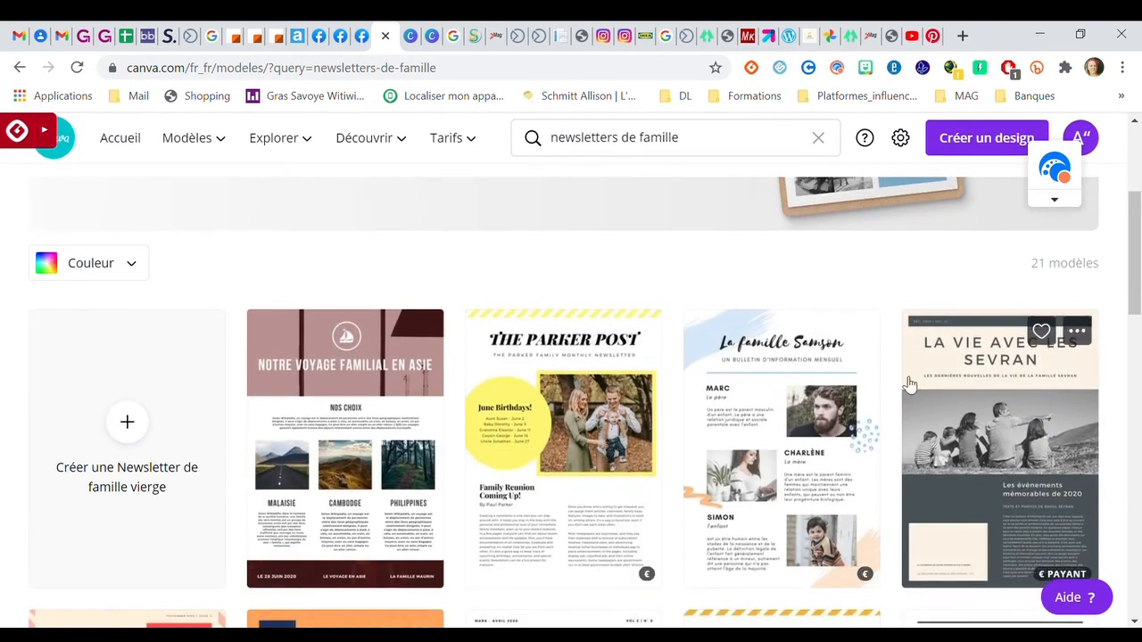
scroll(714, 362, down, 2)
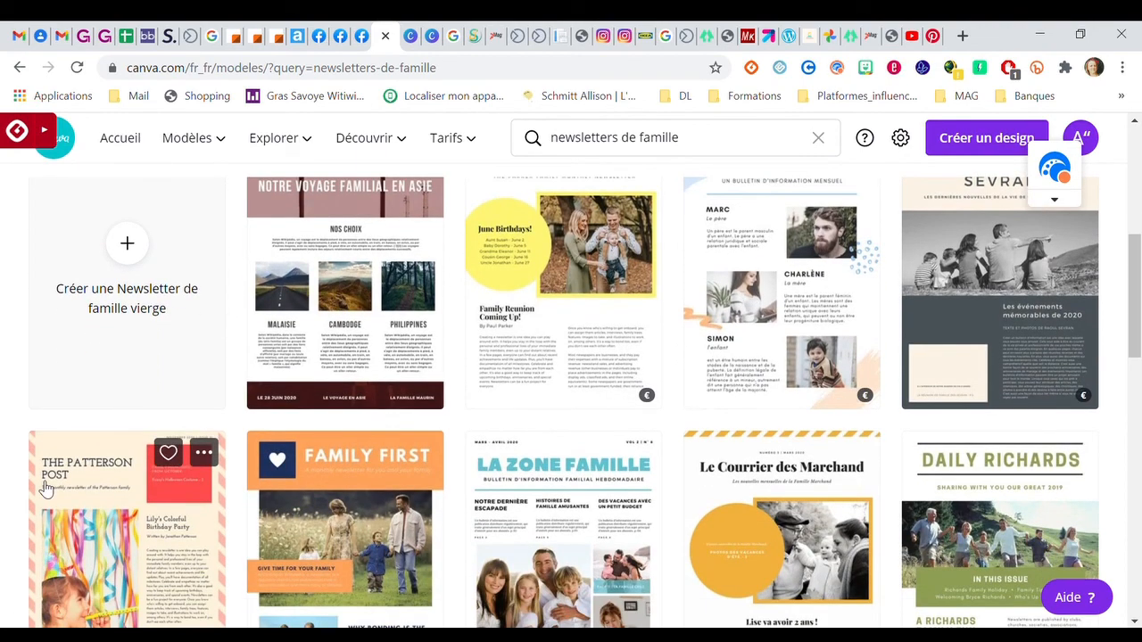
scroll(139, 379, down, 2)
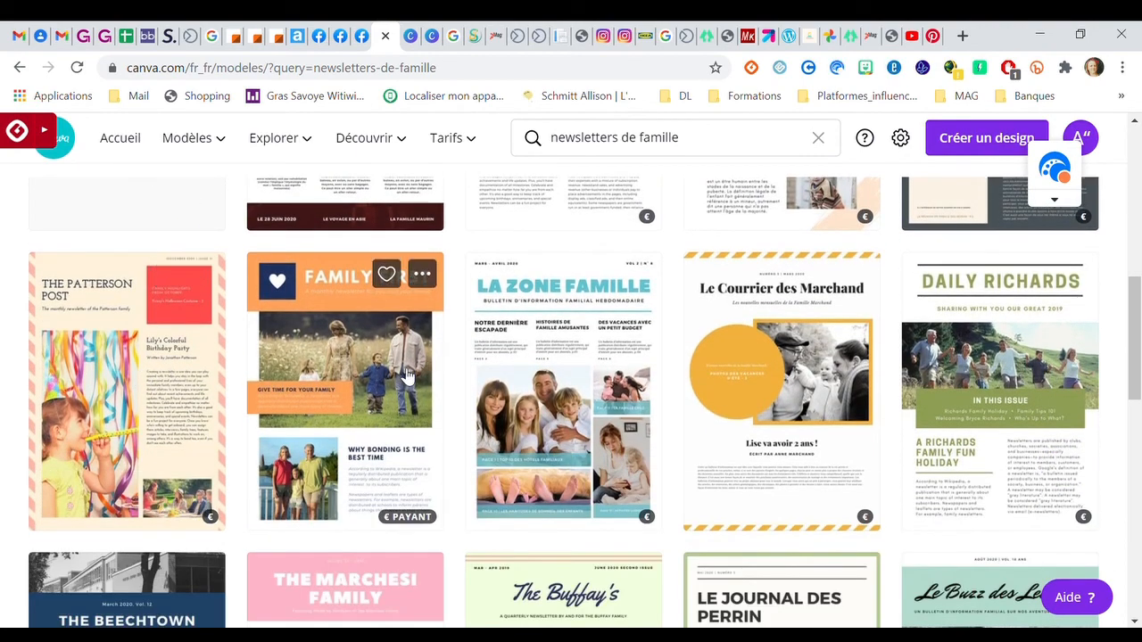
scroll(597, 419, up, 3)
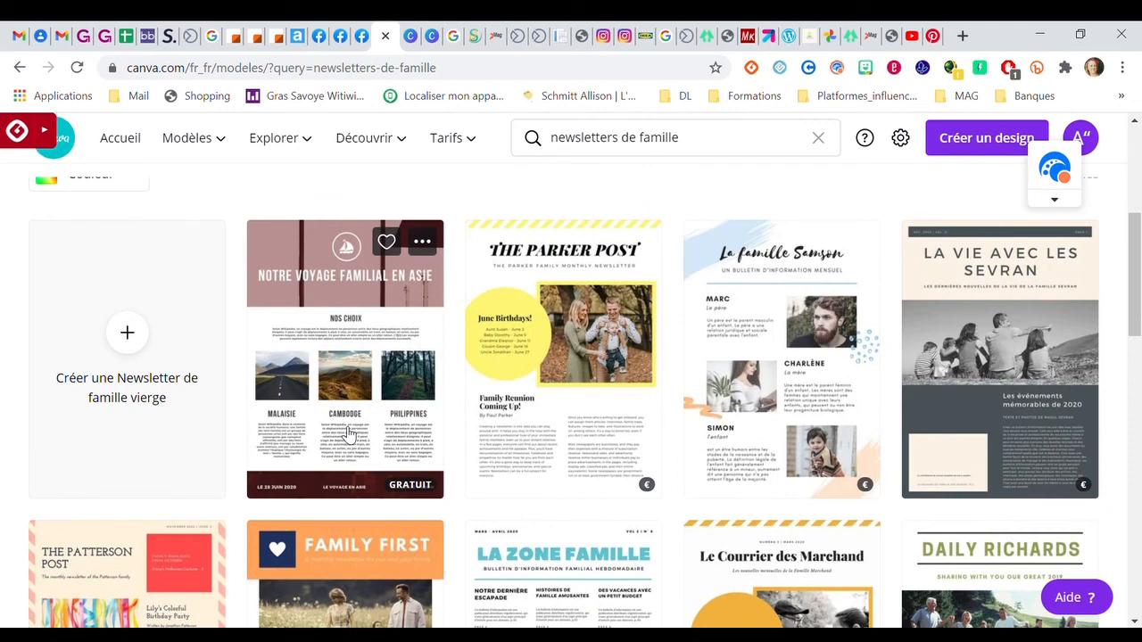
scroll(348, 435, up, 1)
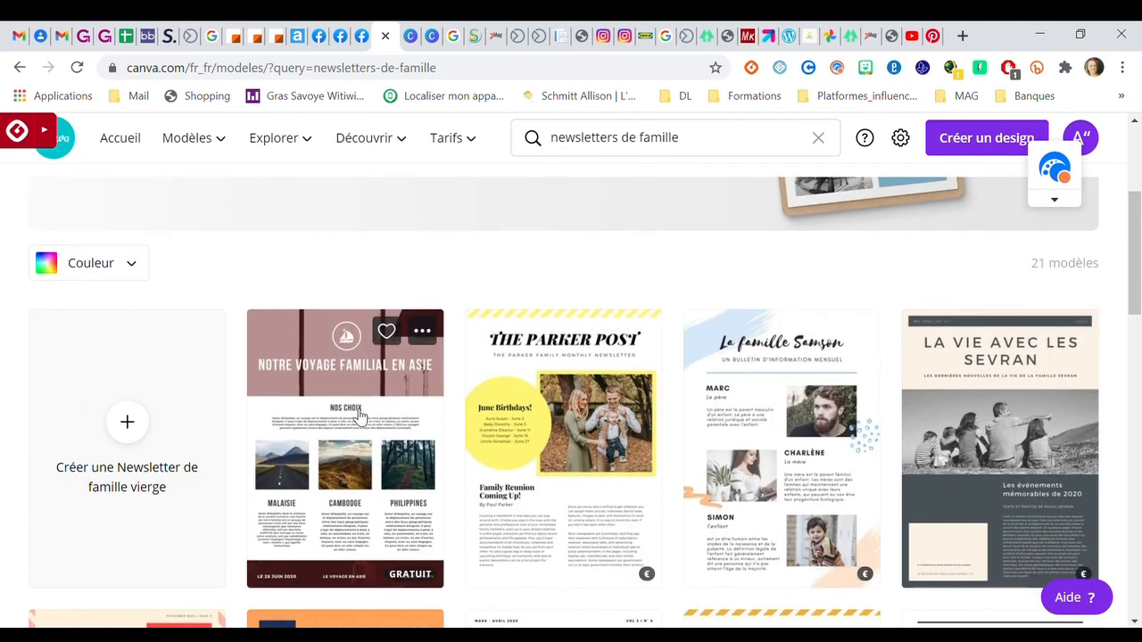
click(360, 416)
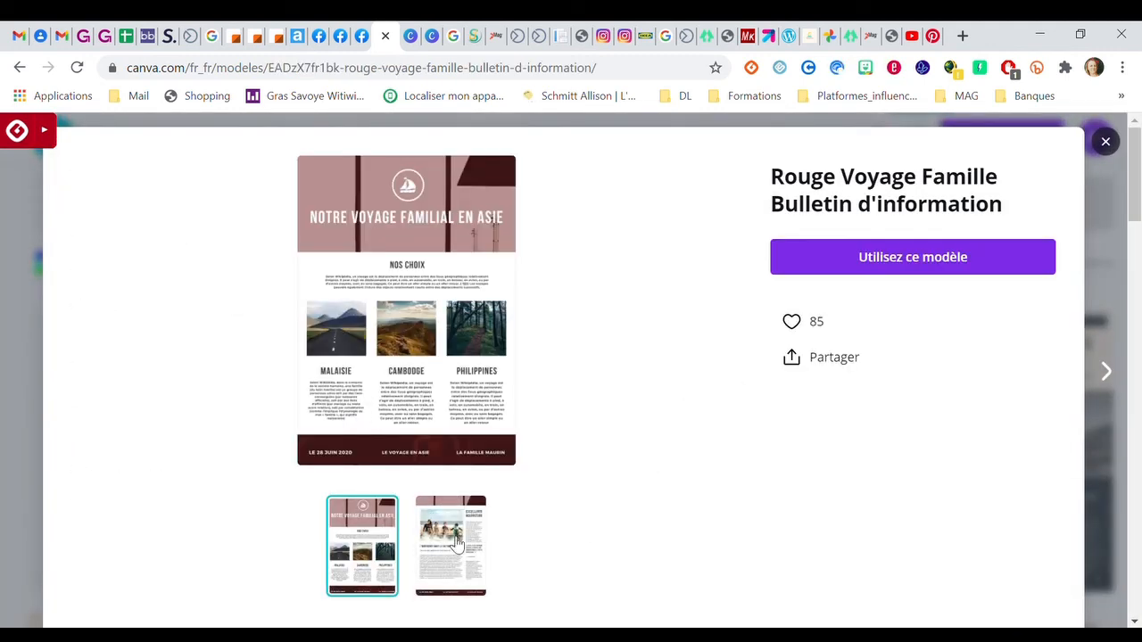
Step: Preview both pages of the travel newsletter template and use it to start an editable design
click(456, 543)
click(355, 538)
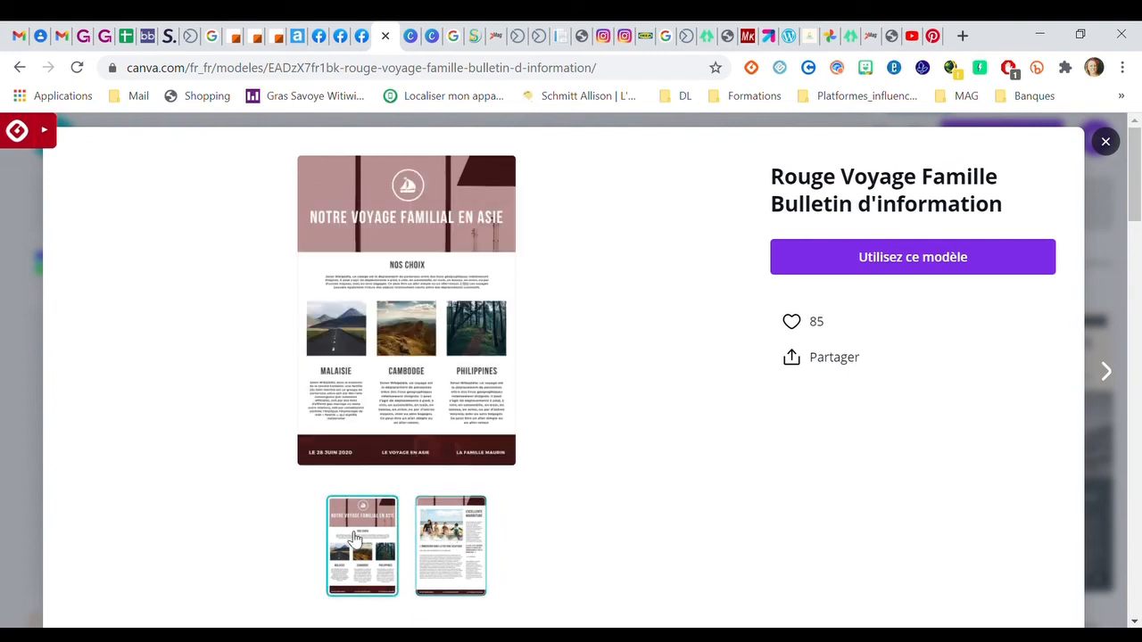
click(450, 544)
click(931, 268)
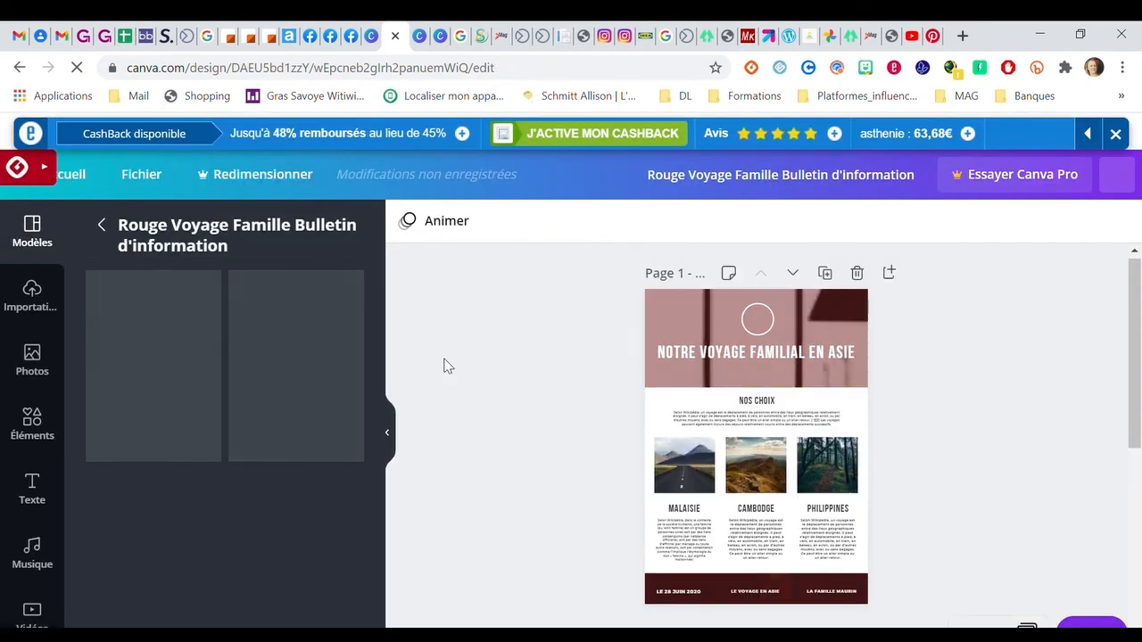
Step: Look through the newsletter's pages and duplicate page 2, the one with the beach photo
scroll(982, 453, down, 4)
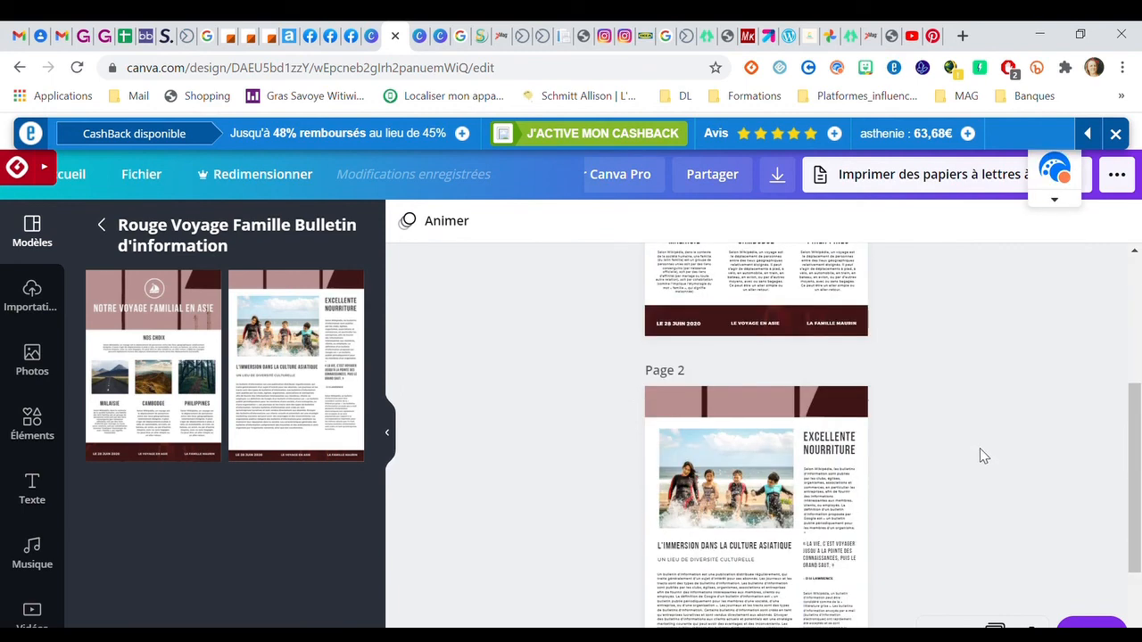
scroll(742, 487, down, 1)
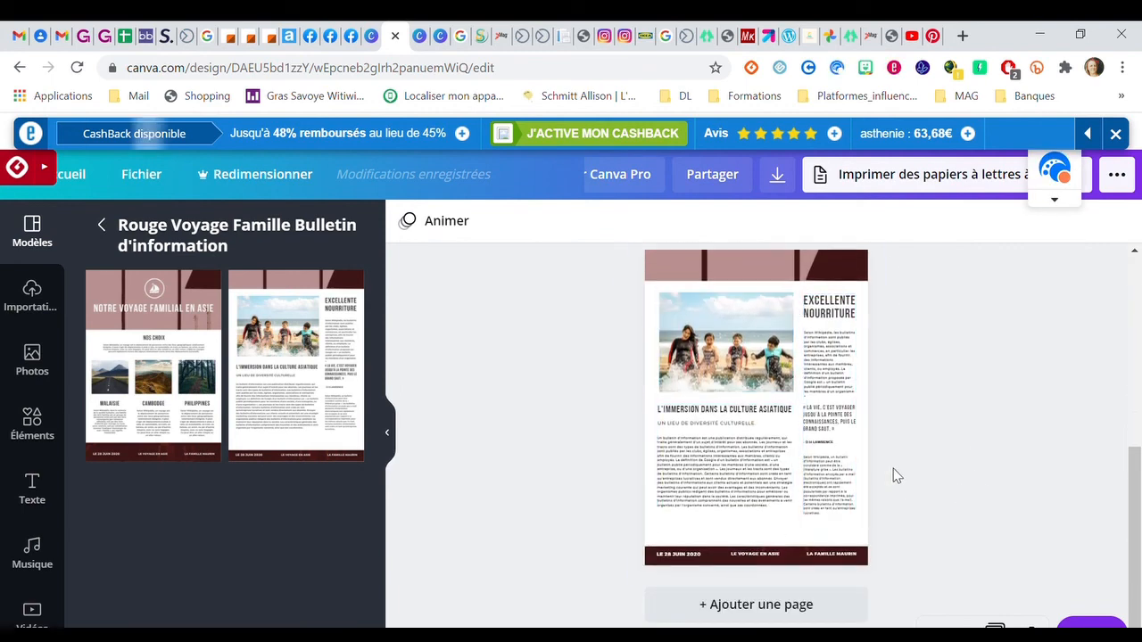
scroll(893, 469, up, 2)
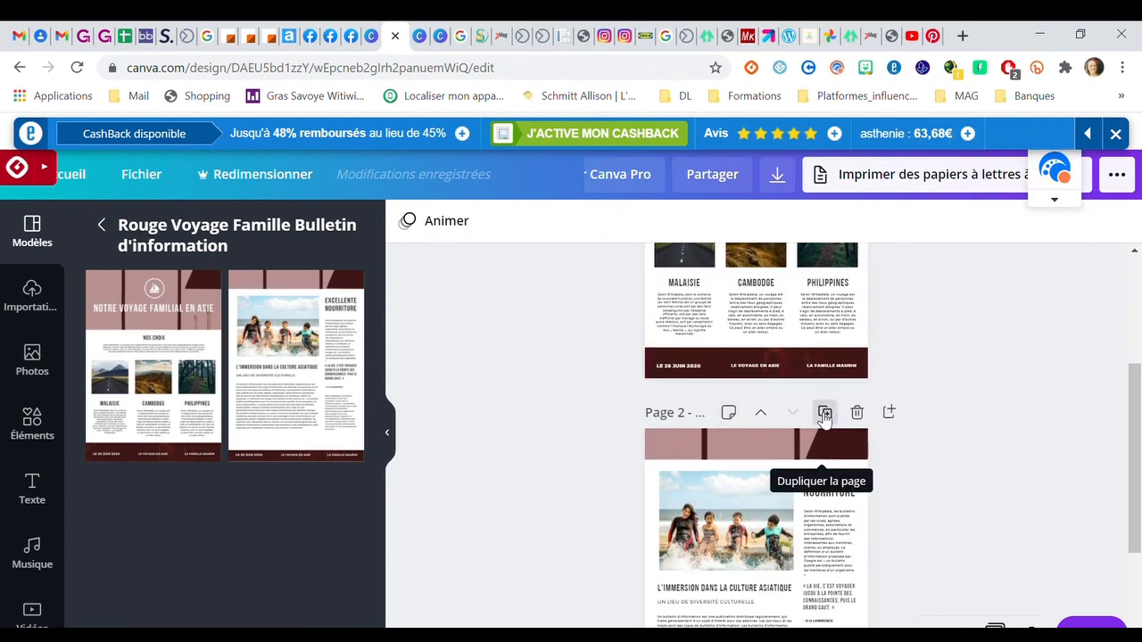
click(826, 414)
scroll(1018, 453, down, 2)
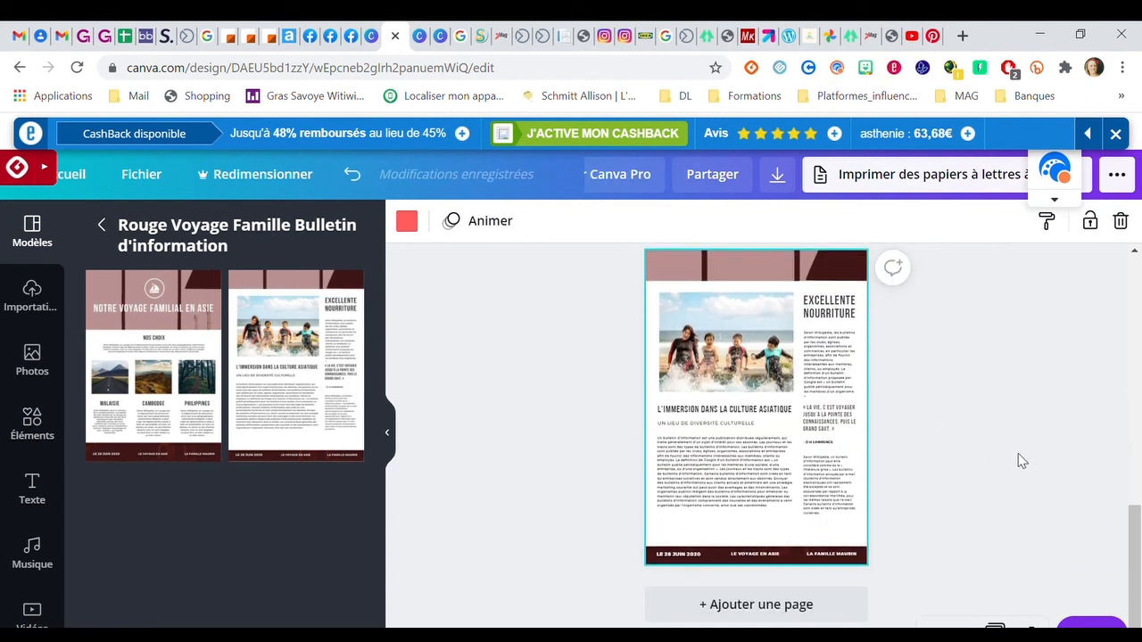
scroll(1018, 453, up, 6)
Step: Recolour the page 1 background, trying coral #ff5c5c and the orange brand colour before applying the default dark grey
click(844, 429)
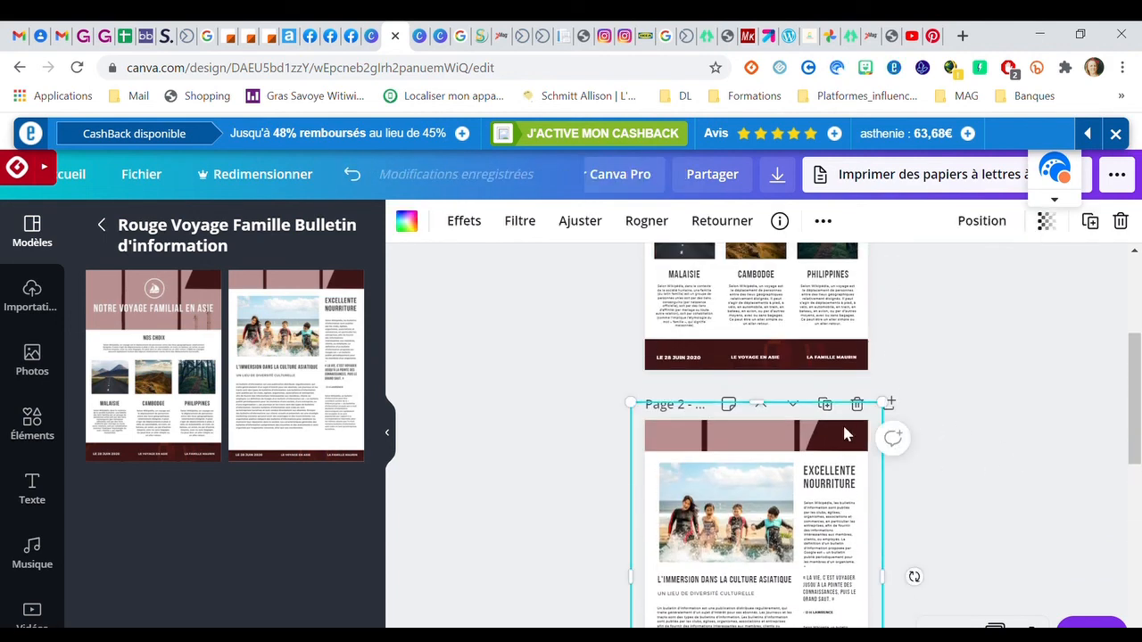
scroll(842, 422, up, 3)
click(676, 266)
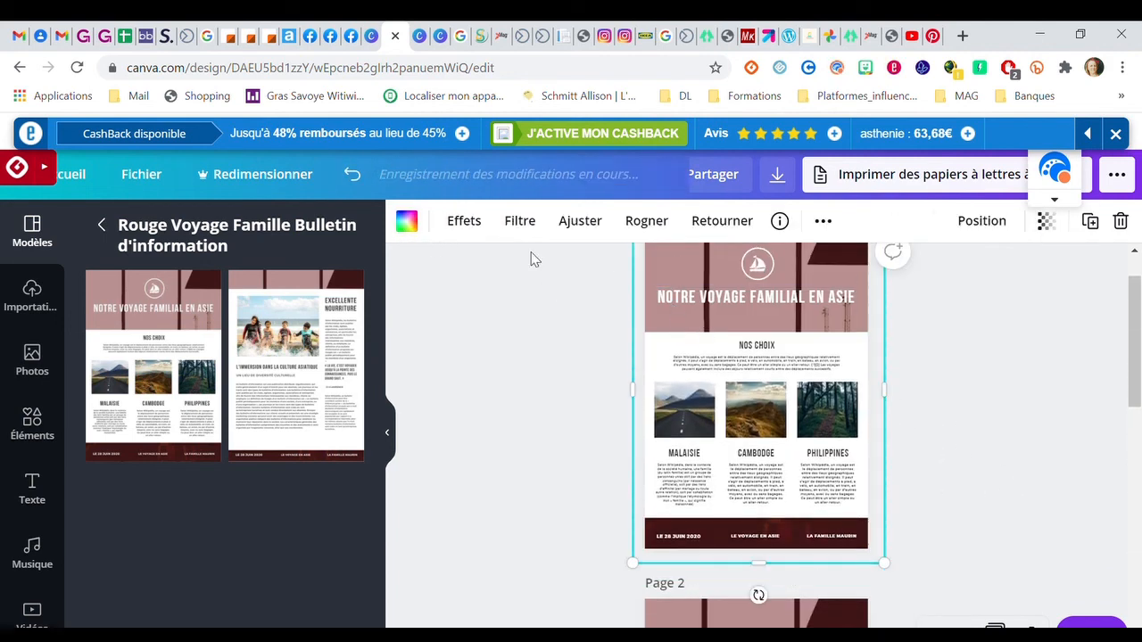
click(406, 221)
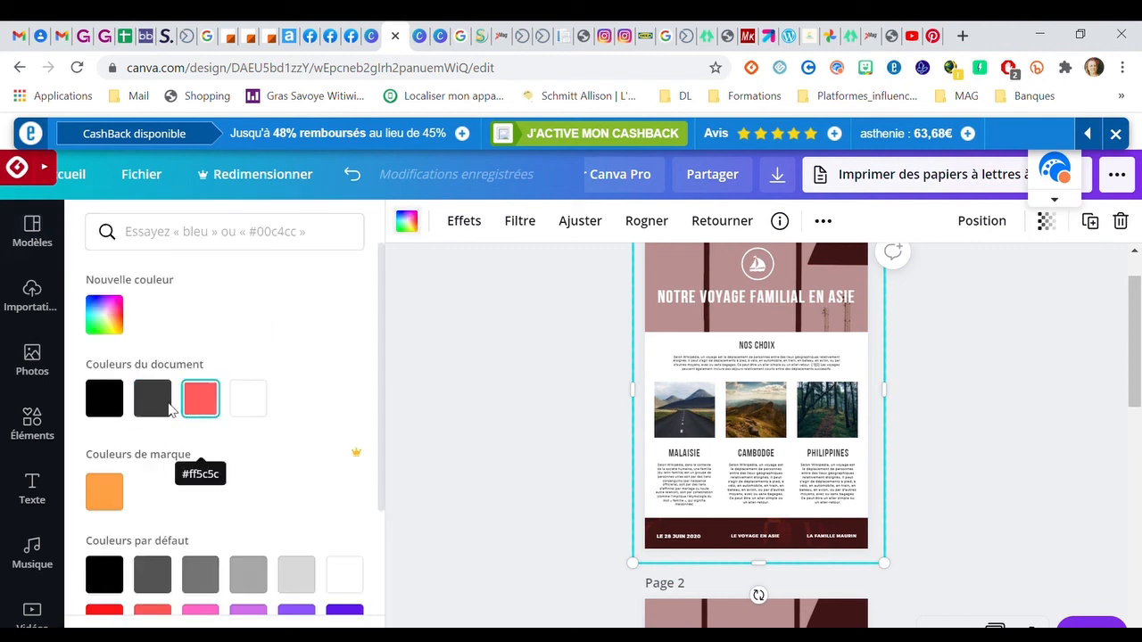
click(211, 406)
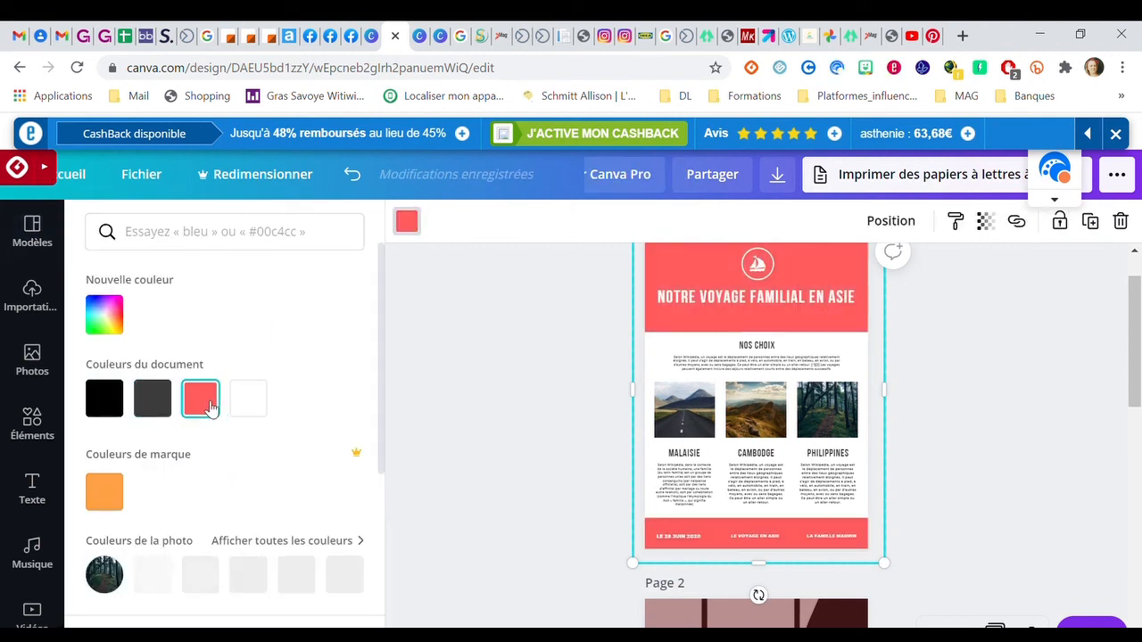
click(108, 497)
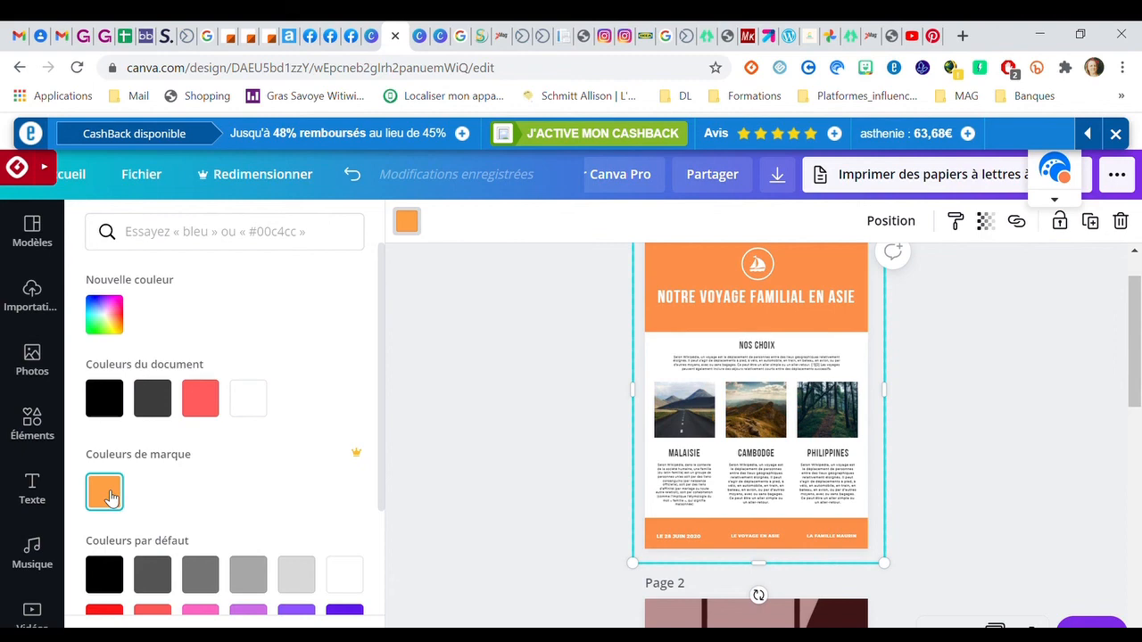
click(159, 578)
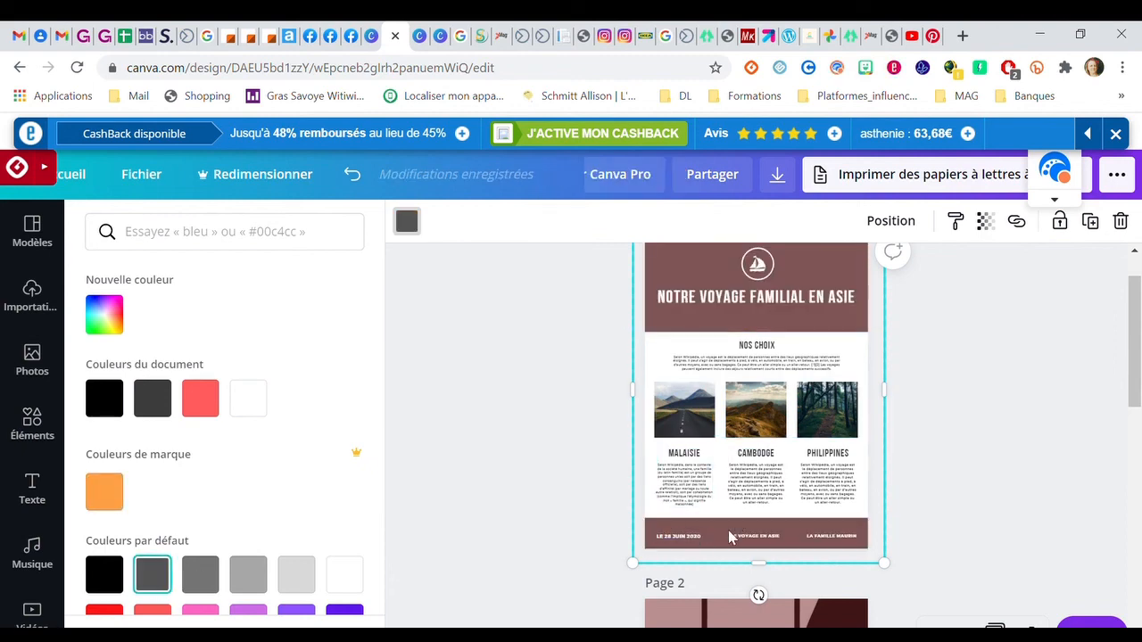
Step: Shift the row of three landscape photos on page 1 slightly to the right and deselect it
click(756, 482)
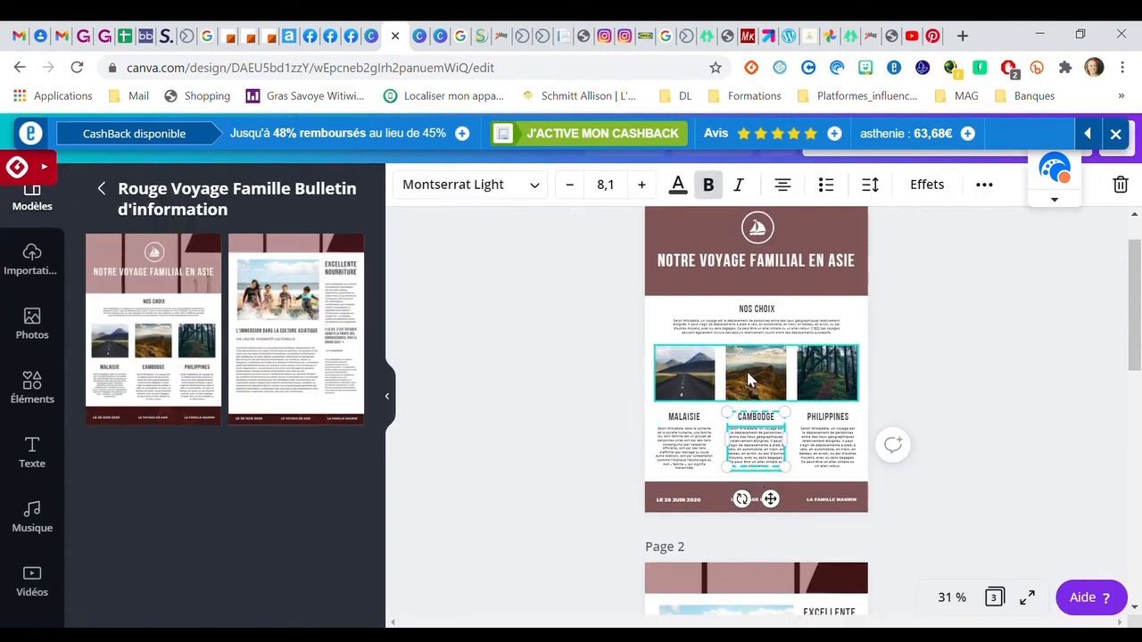
drag(747, 380, 759, 384)
click(955, 386)
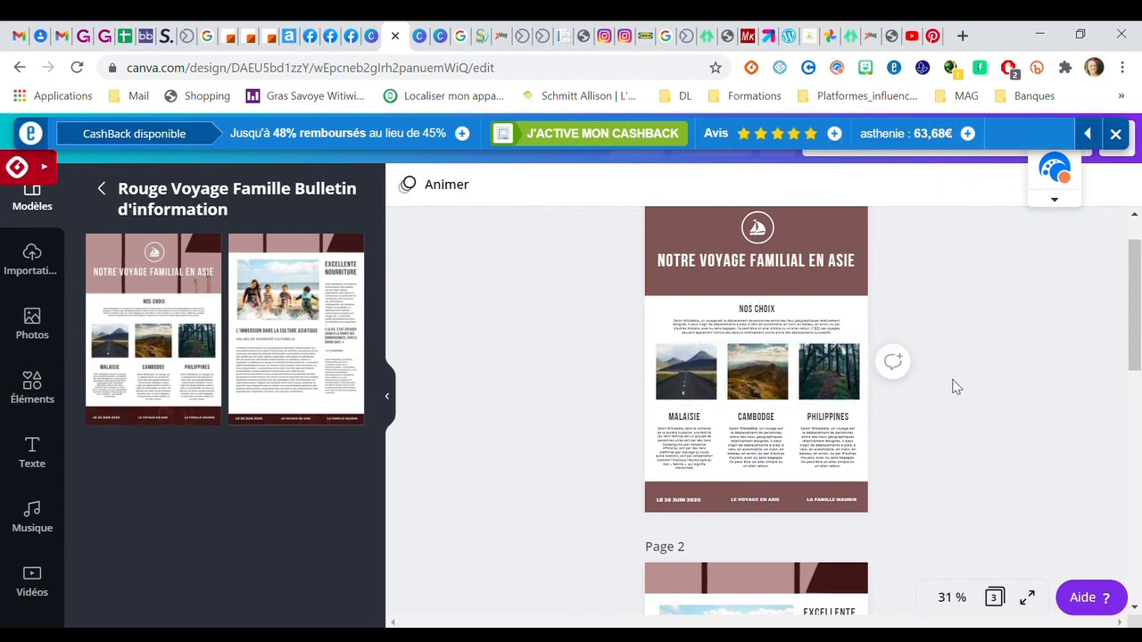
Step: Review the newsletter's pages from start to end and return to page 1
scroll(953, 388, down, 3)
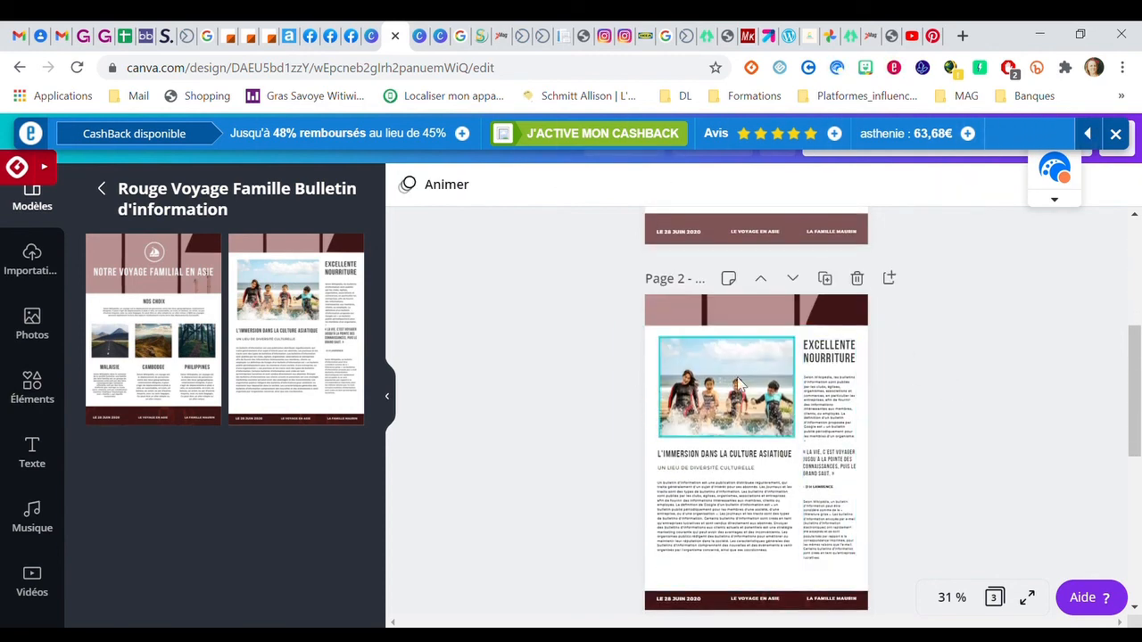
scroll(769, 432, up, 4)
scroll(928, 401, down, 4)
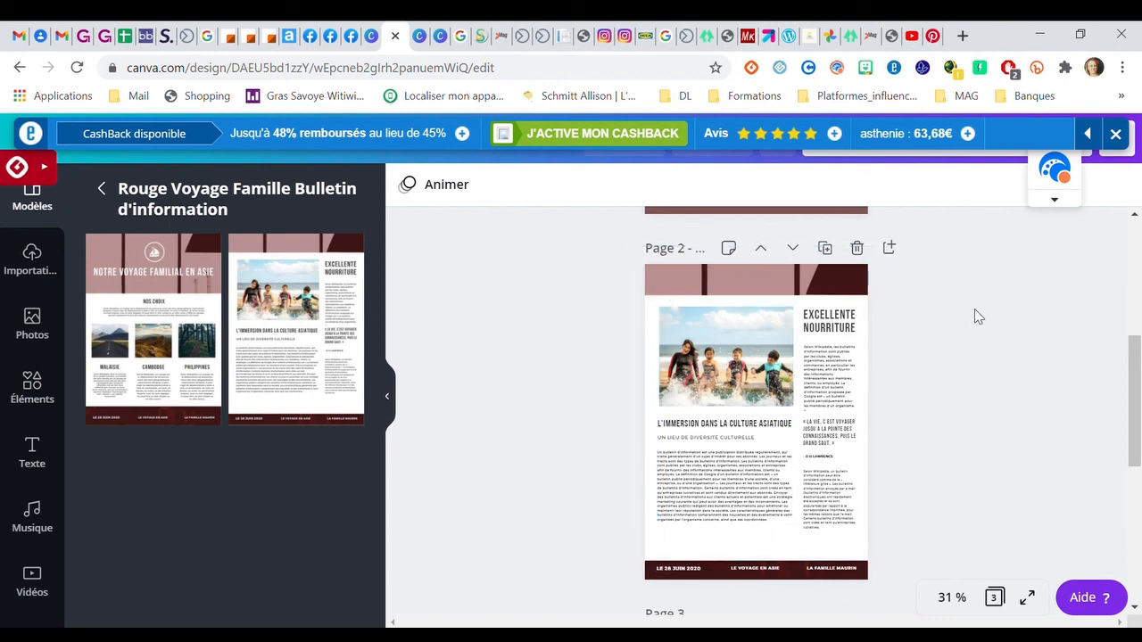
scroll(974, 309, down, 2)
scroll(974, 308, down, 3)
scroll(971, 309, up, 9)
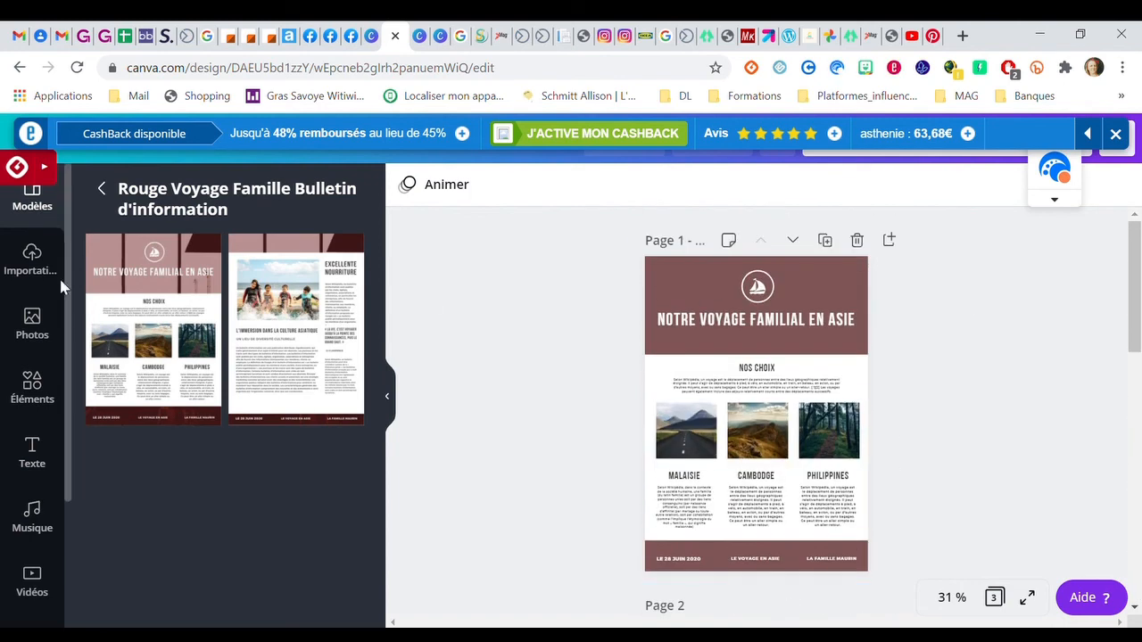